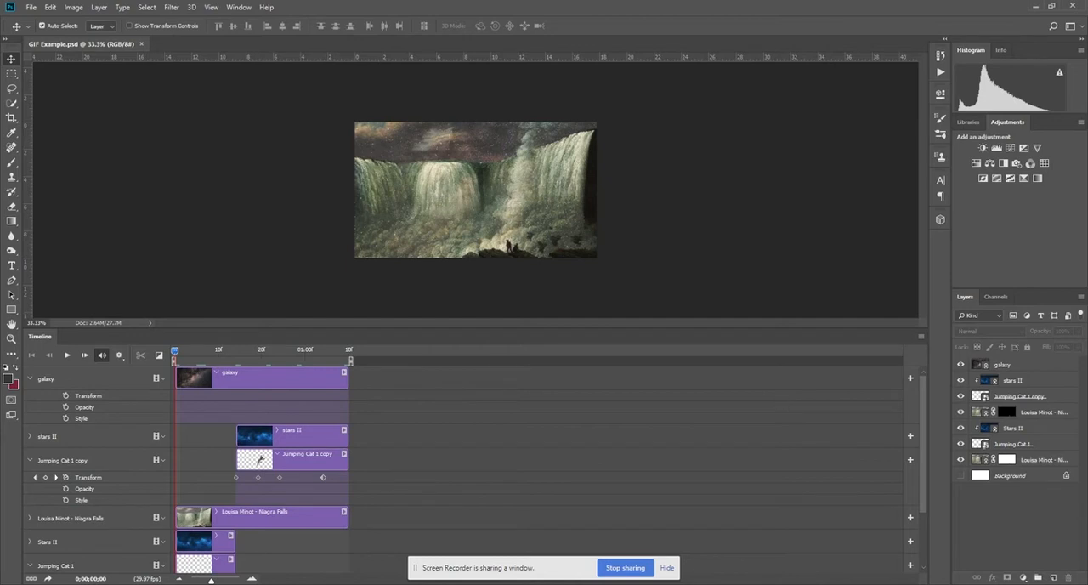
Play the GIF Example animation in the timeline and stop the playback.
left_click(66, 356)
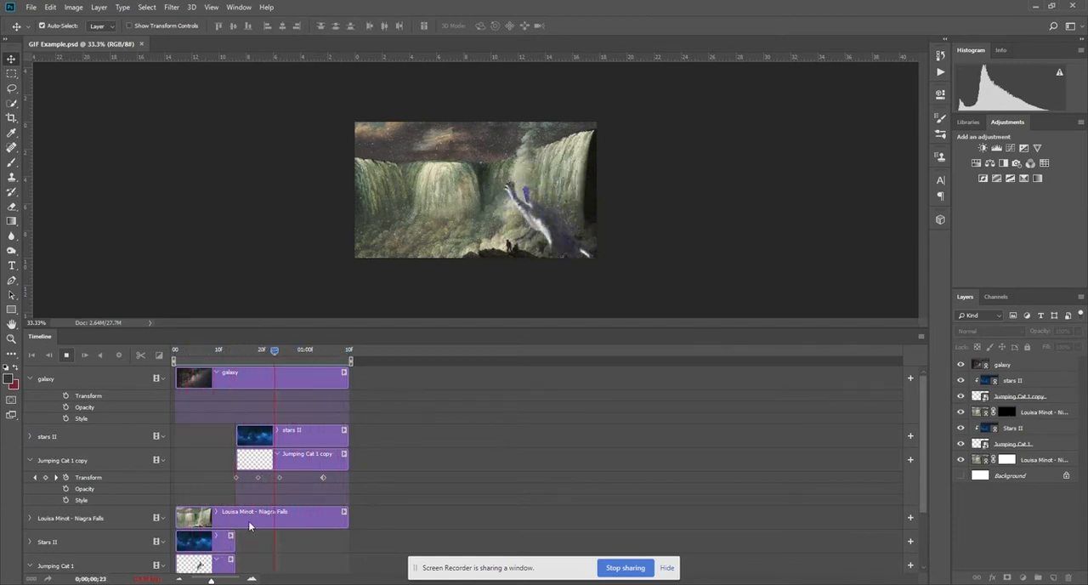
left_click(66, 356)
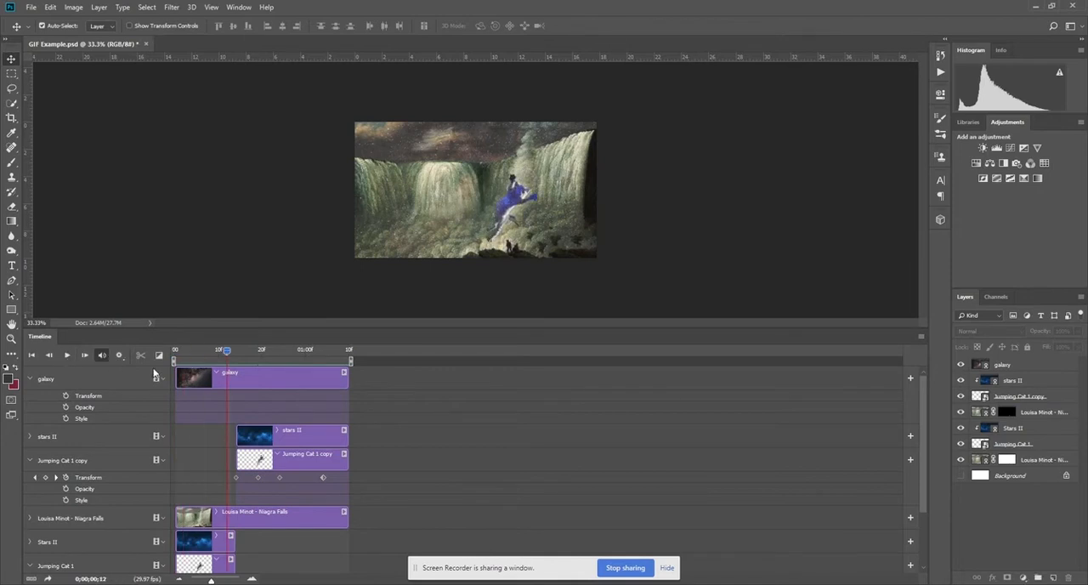
Create a new blank document of 17.778 × 10 in at 72 pixels/inch and shrink the timeline area to enlarge the canvas view.
left_click(30, 6)
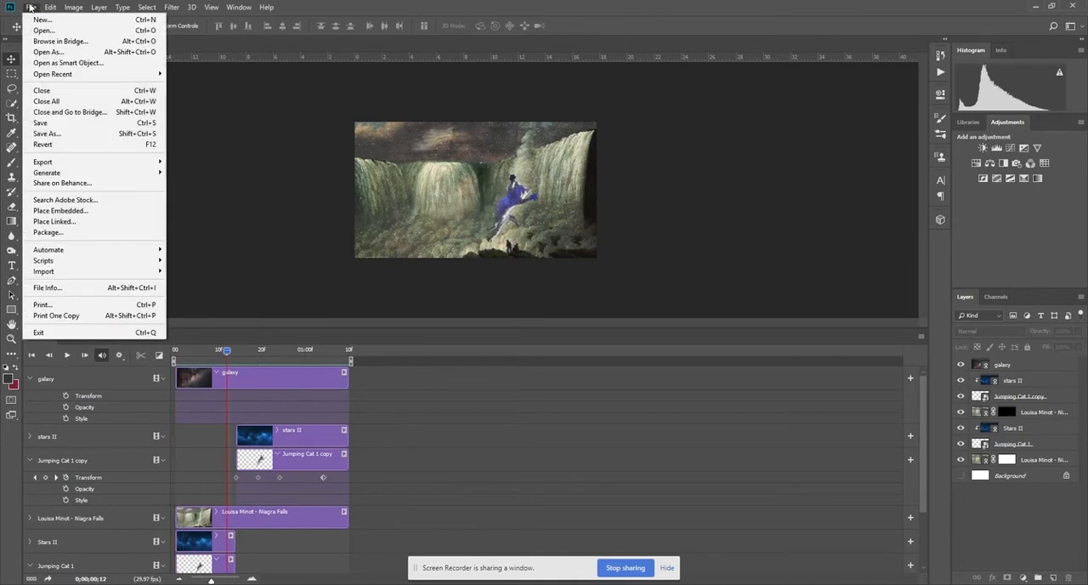
left_click(47, 18)
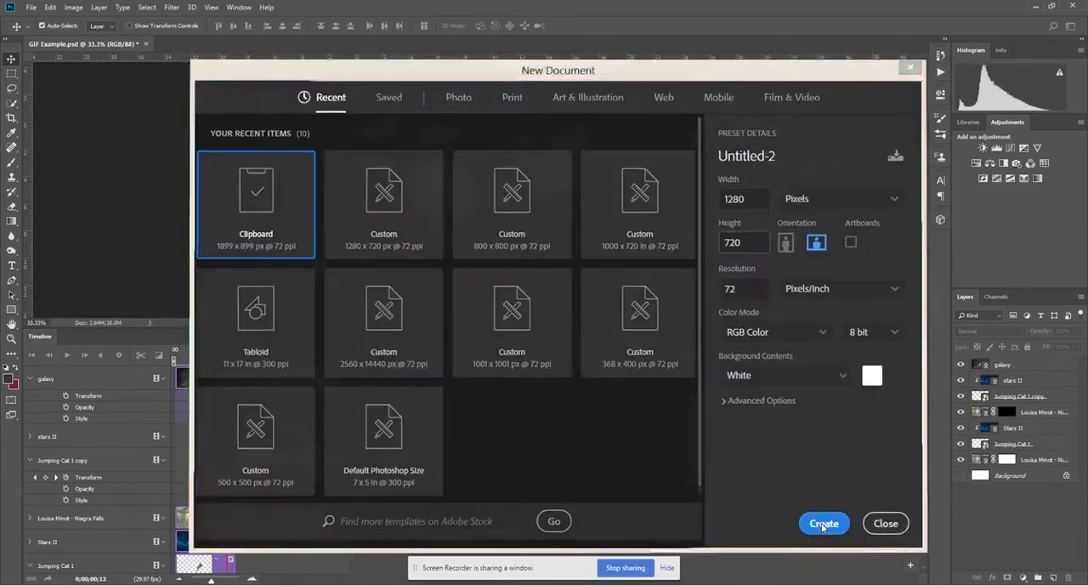
left_click(825, 525)
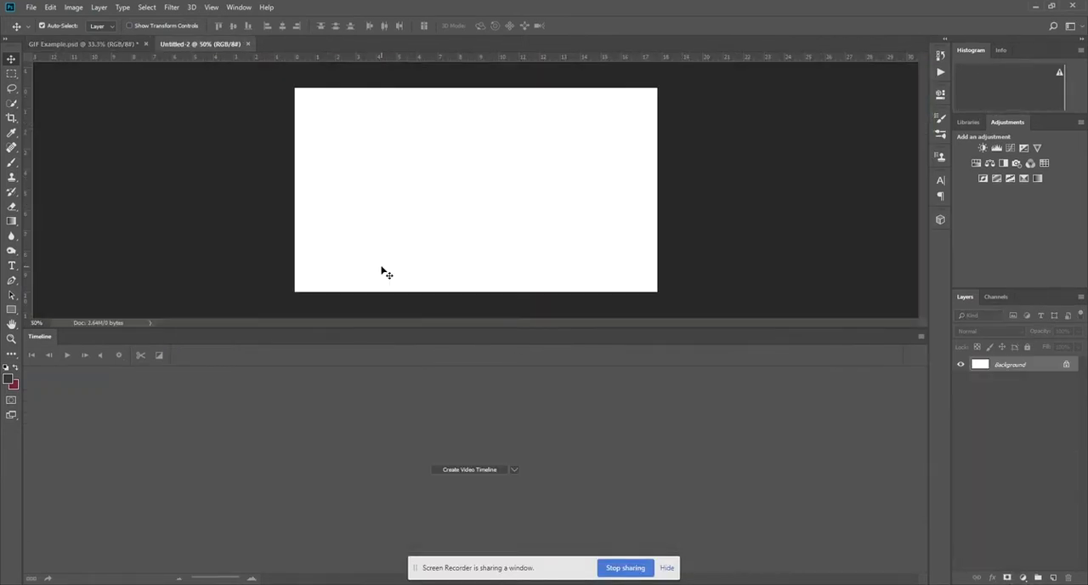
left_click_drag(433, 328, 429, 414)
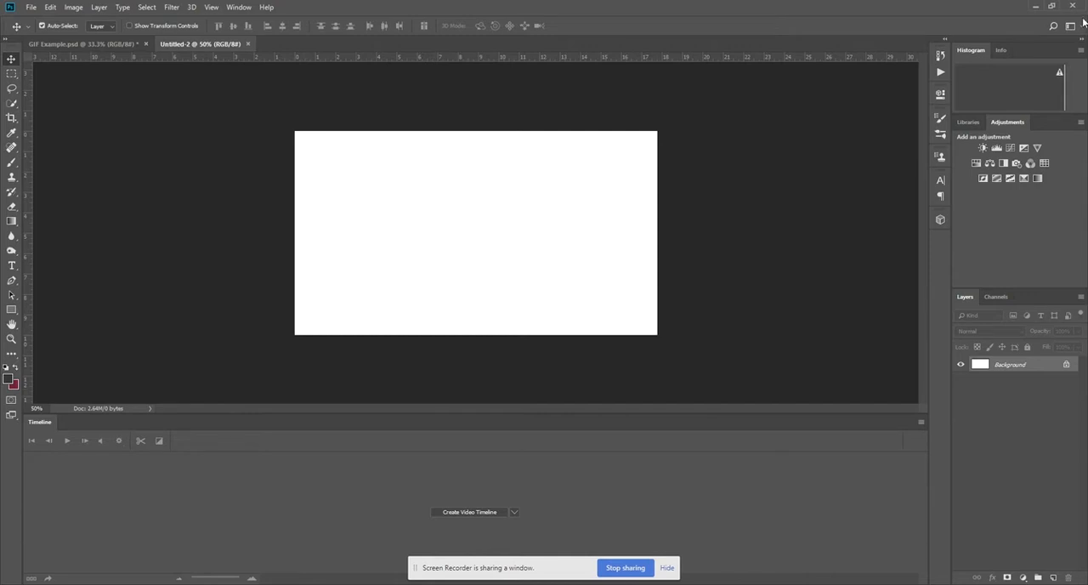
Switch the workspace to Essentials and back to Motion, and check the list of available workspaces.
left_click(1080, 26)
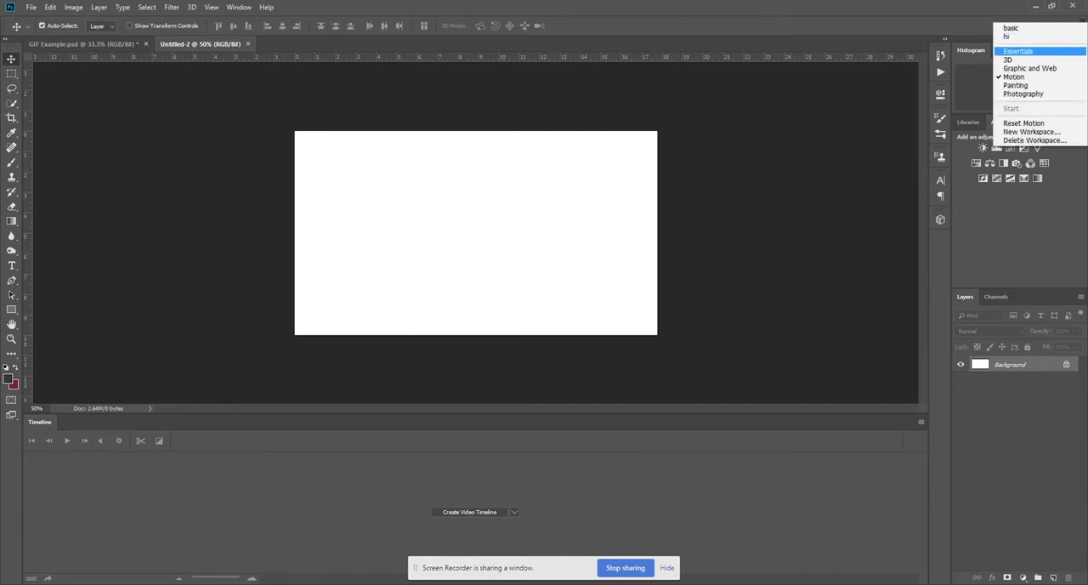
left_click(1011, 51)
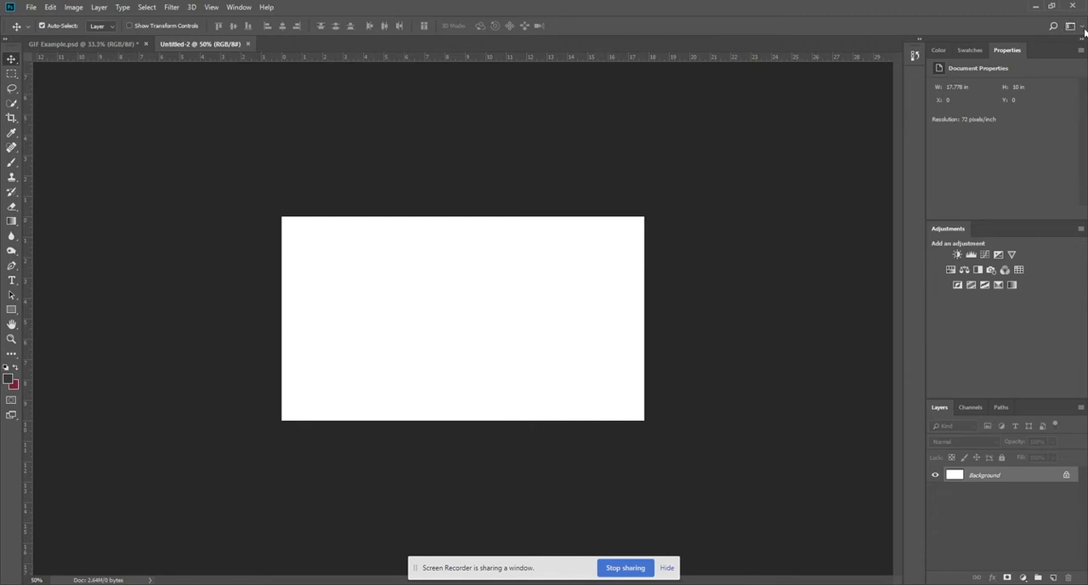
left_click(1070, 27)
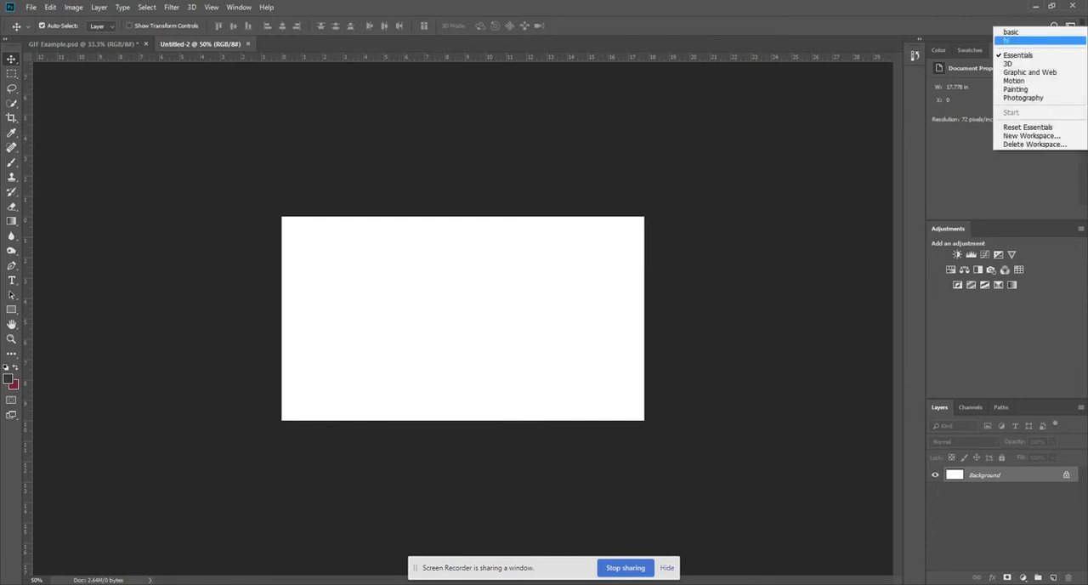
left_click(1014, 80)
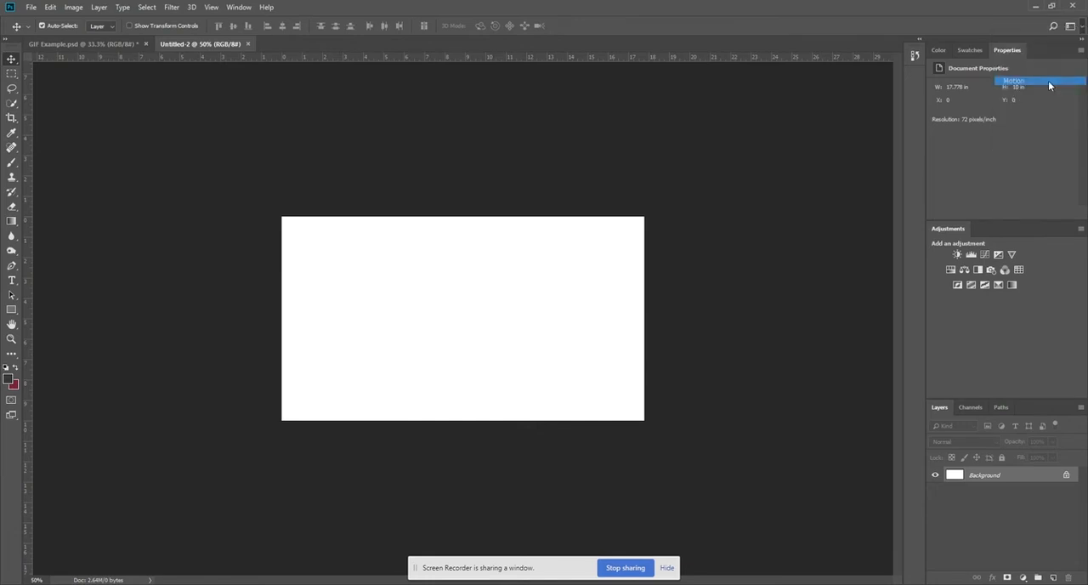
left_click(240, 7)
mouse_move(255, 31)
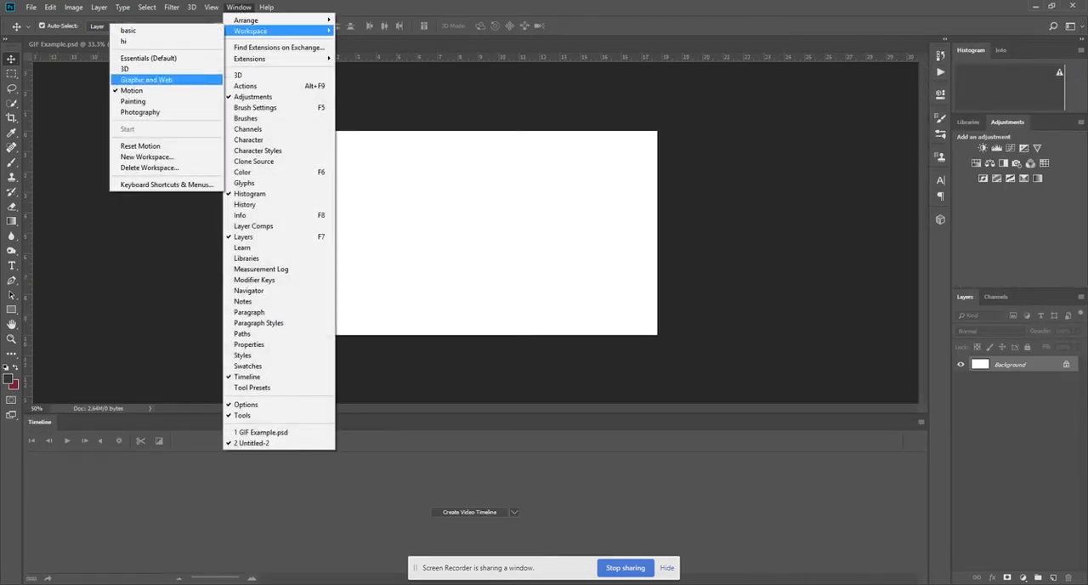
left_click(410, 92)
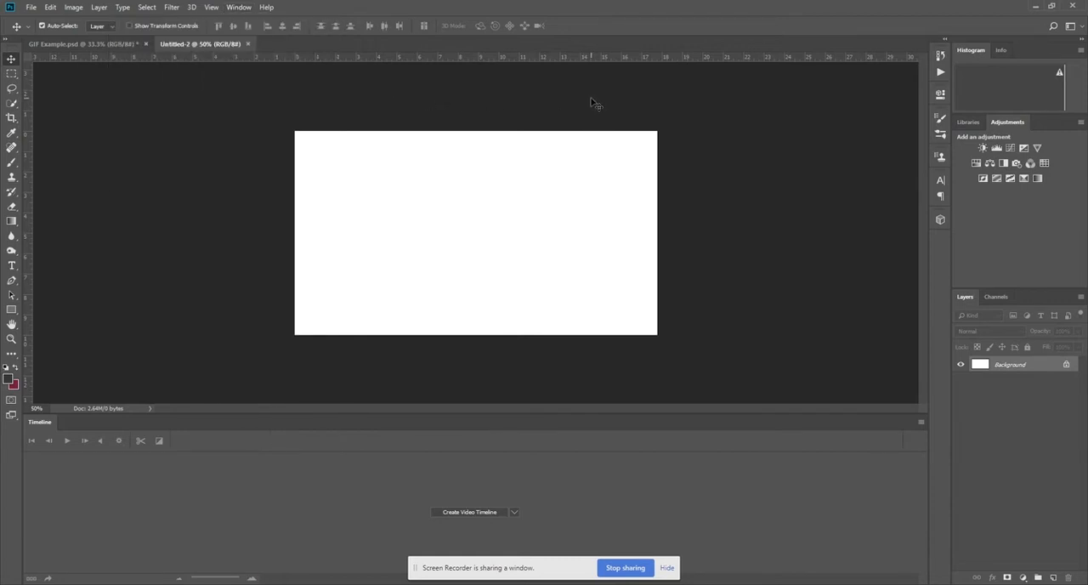
Place the Louisa Minot - Niagra Falls image as a linked file, keeping its default size on the canvas.
left_click(31, 9)
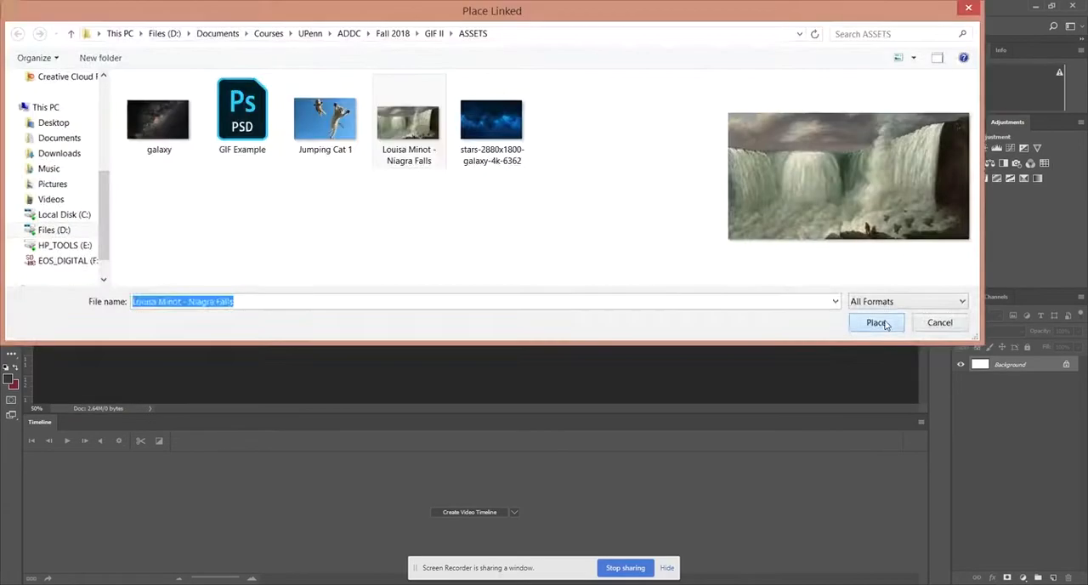
left_click(876, 321)
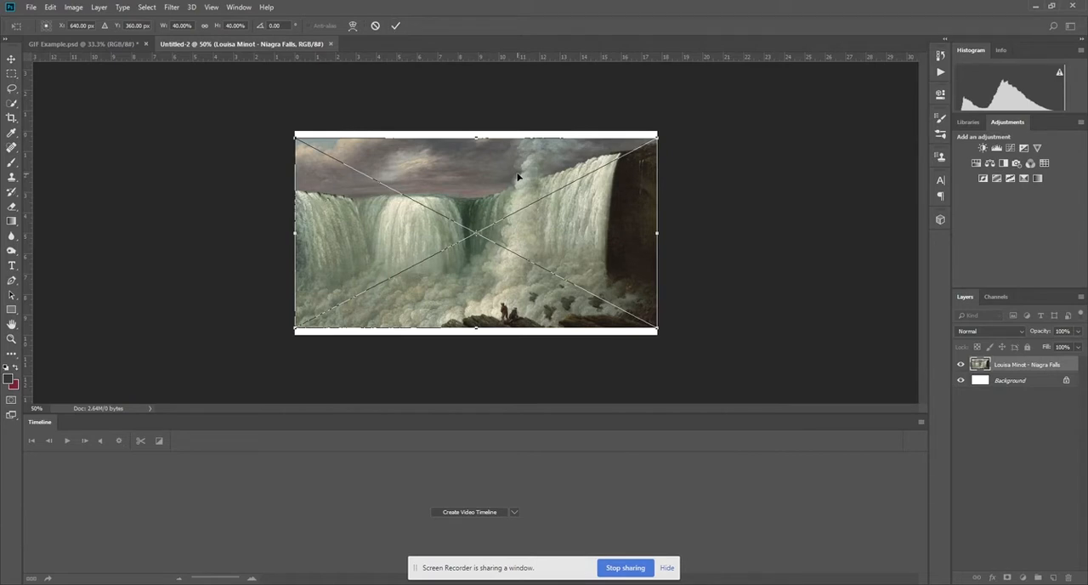
key("Return")
Place the Jumping Cat 1 image as a linked file above the waterfall painting.
left_click(30, 7)
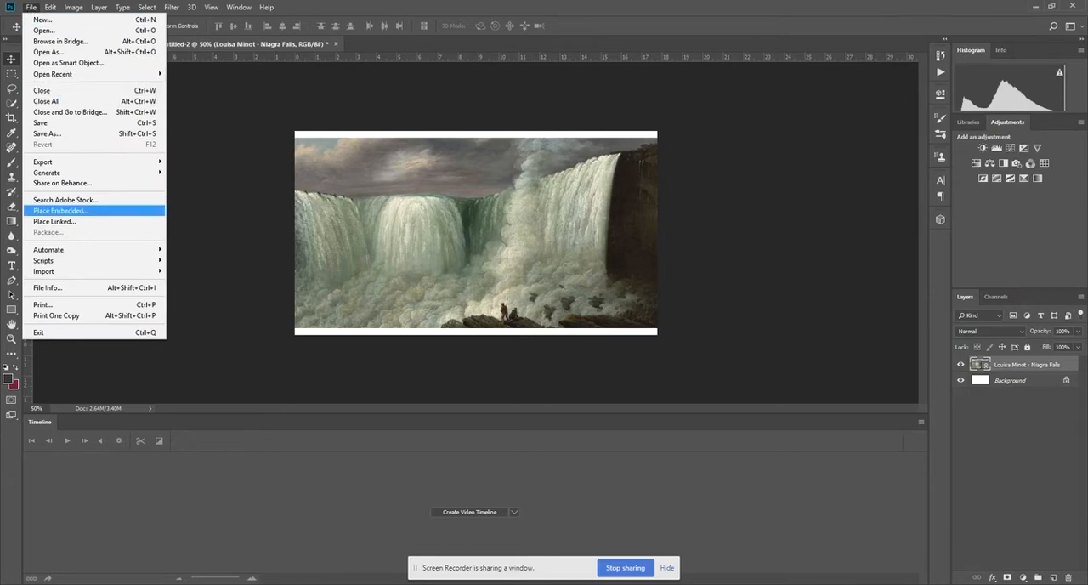
left_click(54, 221)
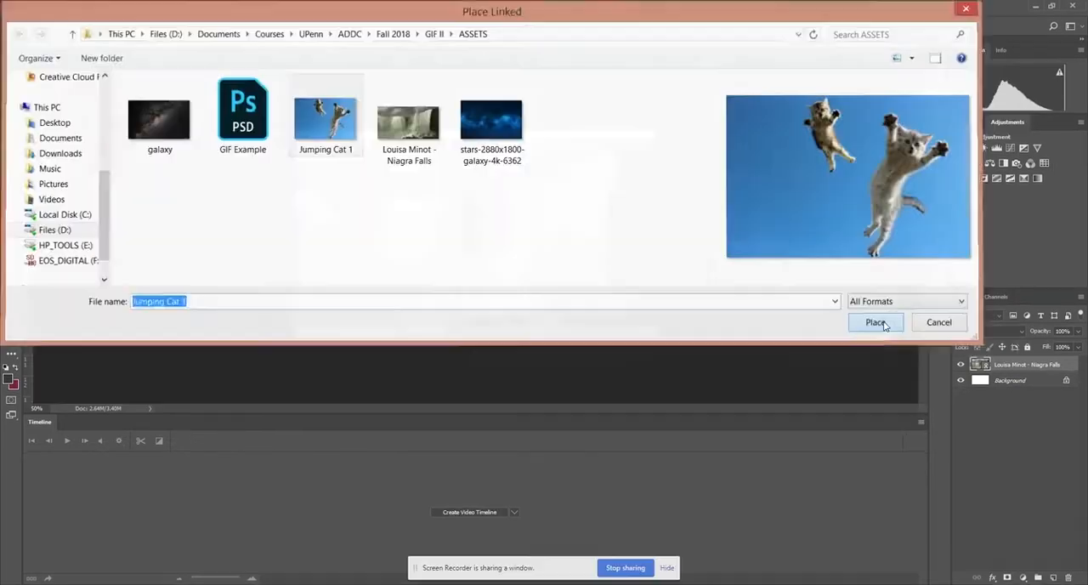
left_click(883, 324)
key("Return")
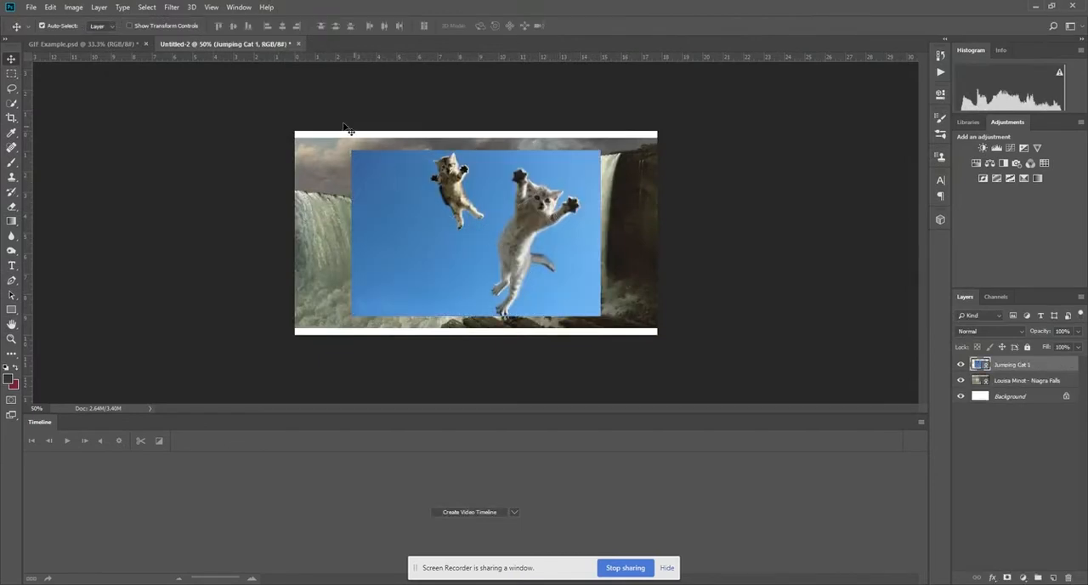
Place the stars-2880x1800-galaxy-4k-6362 image as a linked file above the cat layer.
left_click(33, 7)
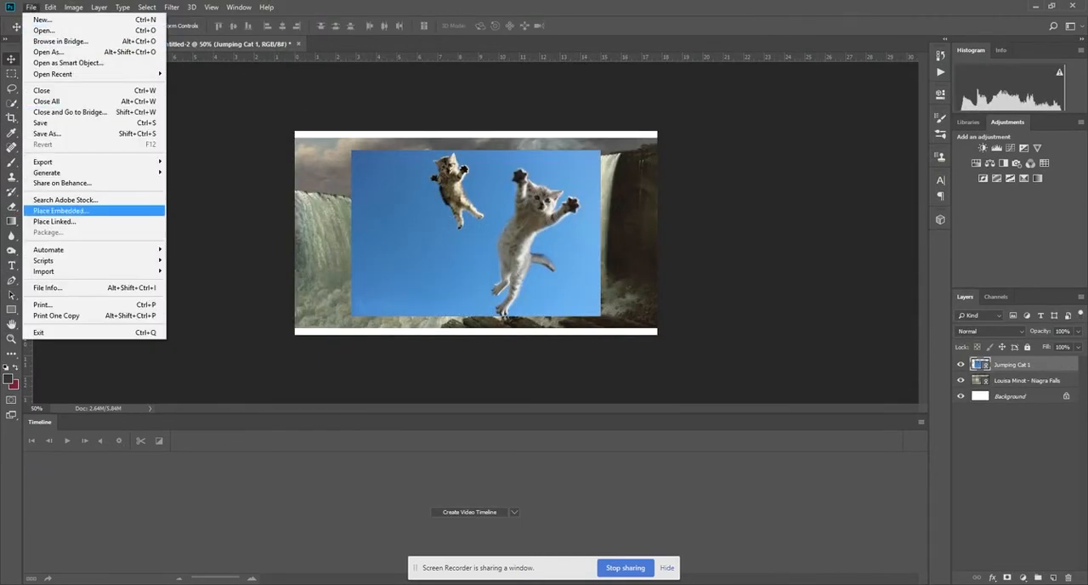
left_click(84, 219)
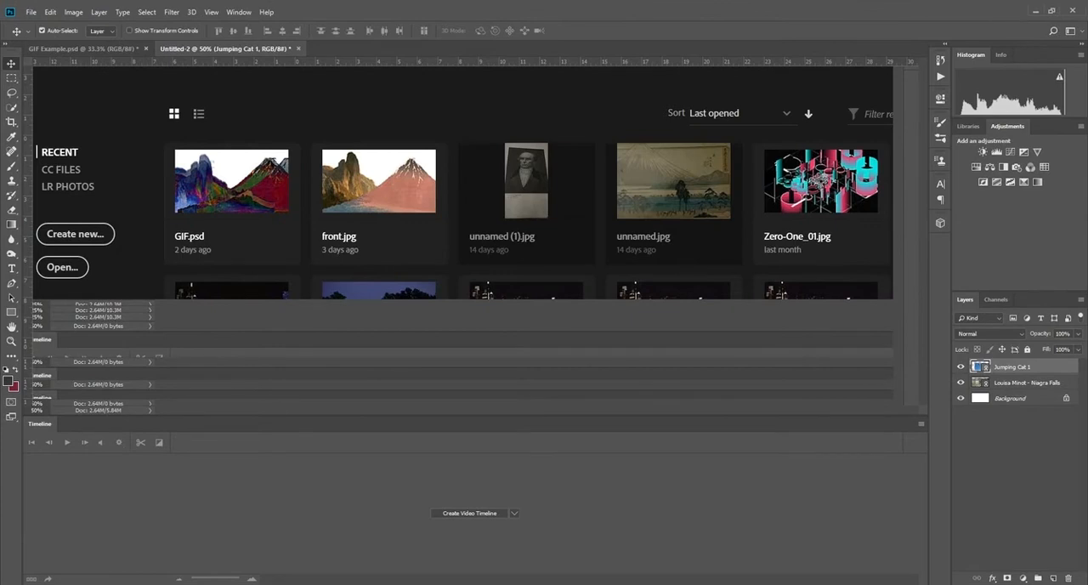
left_click(883, 324)
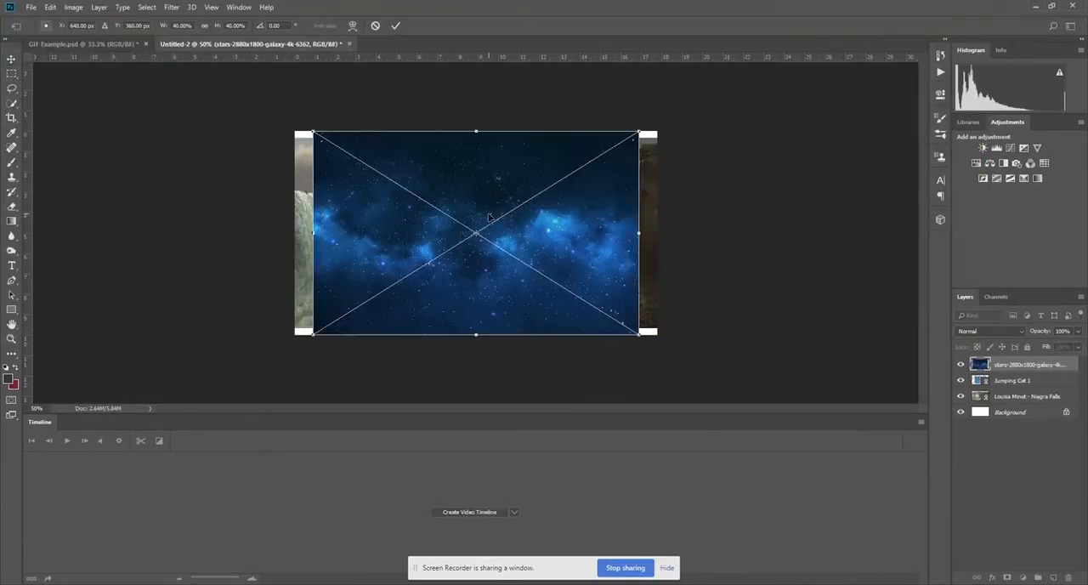
key("Return")
Place the galaxy image as a linked file and scale it up to about 189% around its centre.
left_click(31, 7)
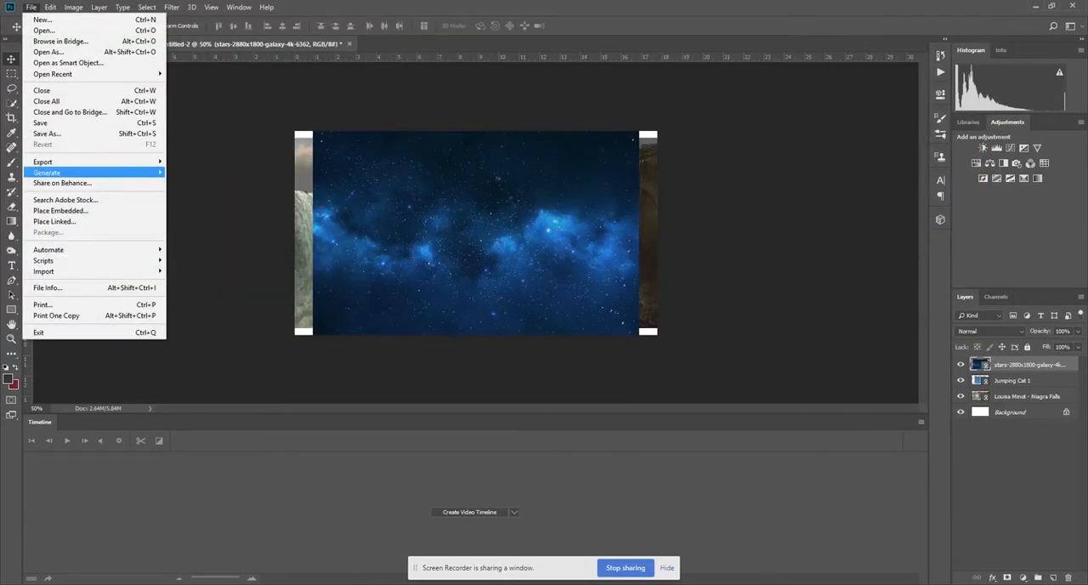
left_click(84, 221)
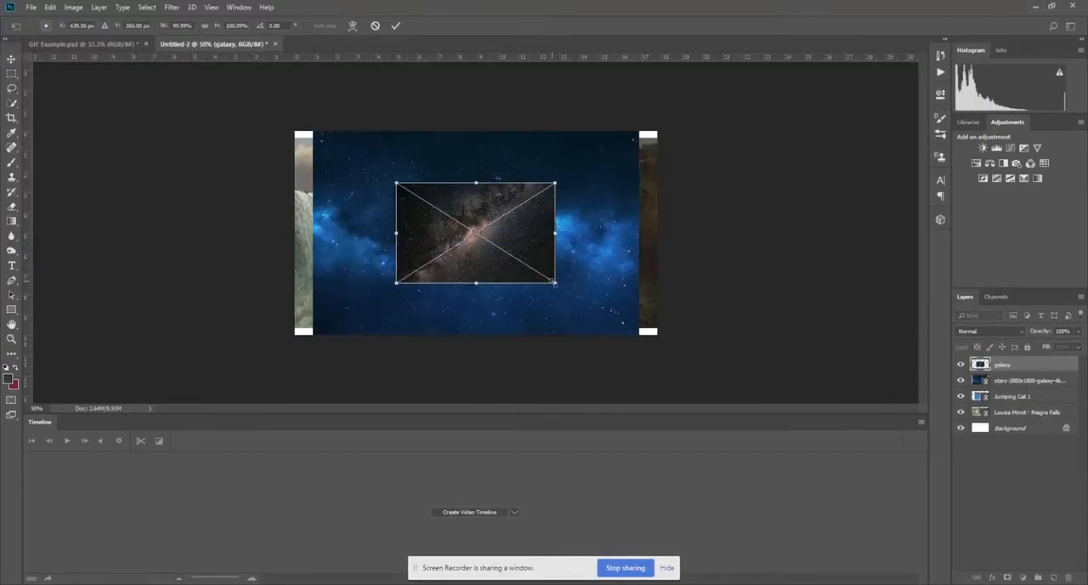
left_click_drag(555, 284, 627, 328)
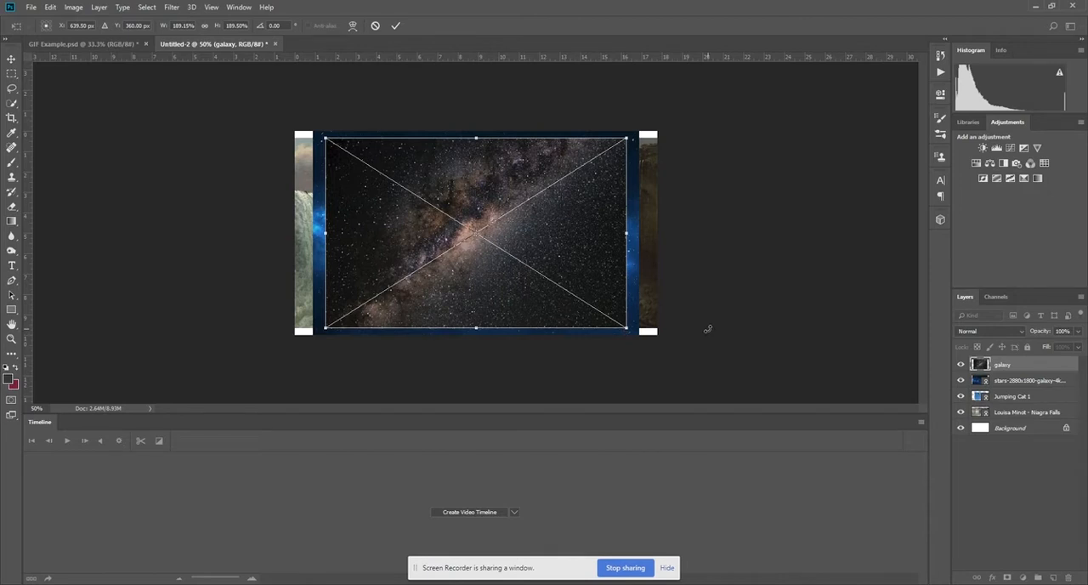
key("Return")
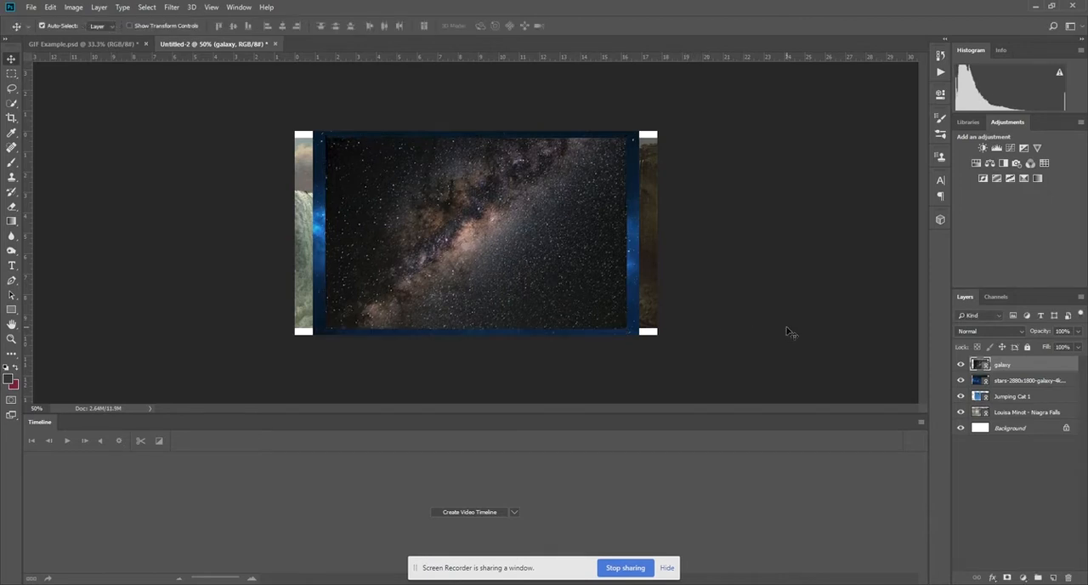
Enlarge the layer thumbnails and hide all layers, including the Background, except Louisa Minot - Niagra Falls.
left_click(1080, 297)
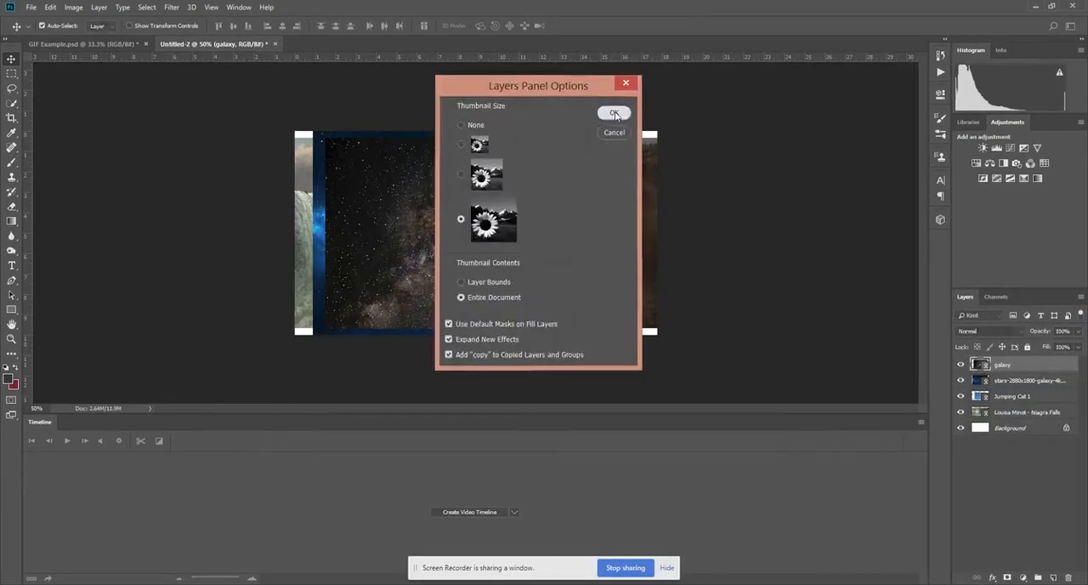
key("Return")
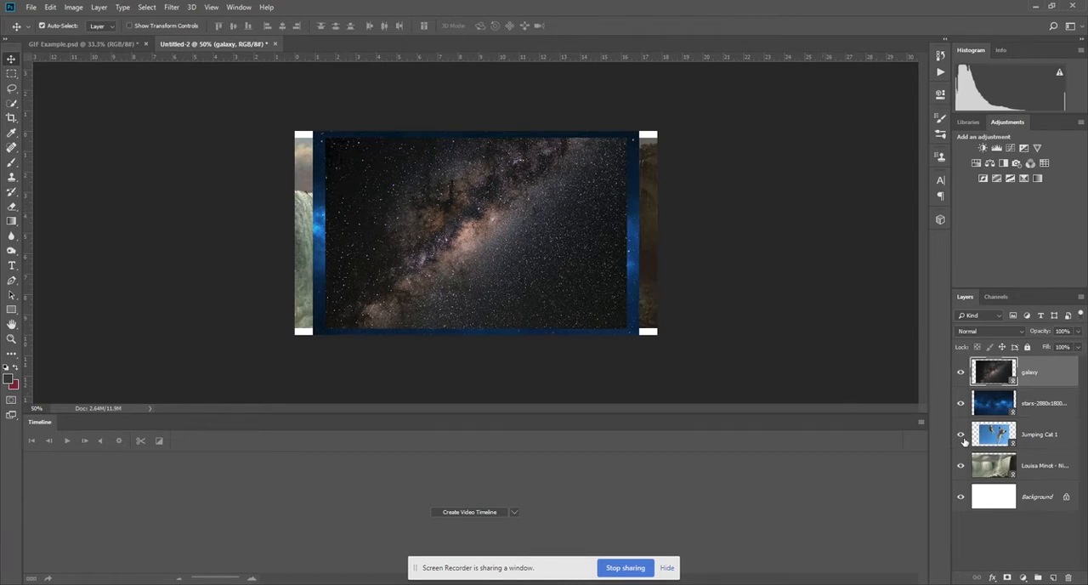
left_click(961, 404)
left_click(961, 374)
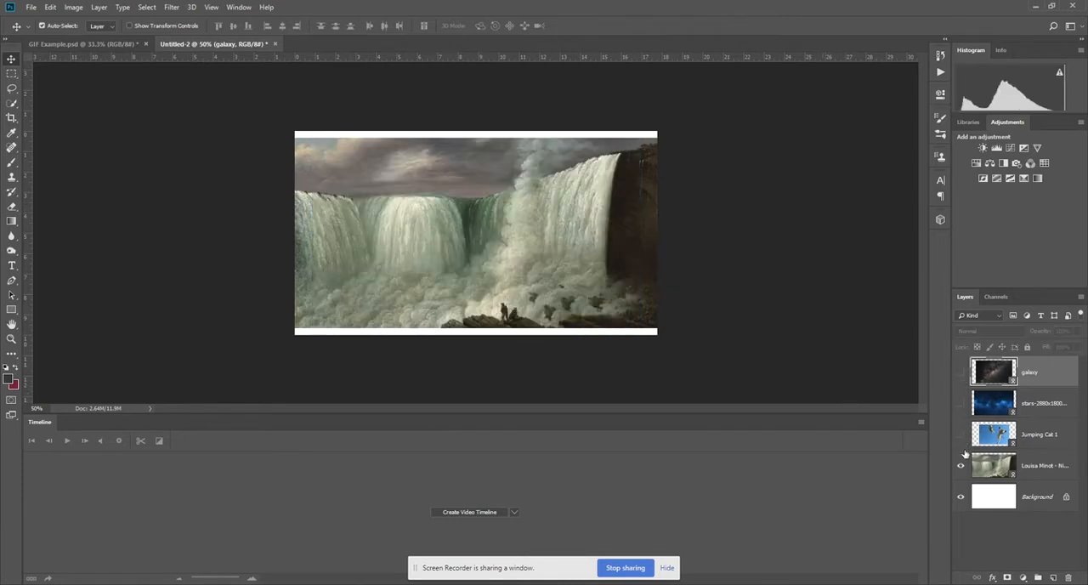
left_click(961, 498)
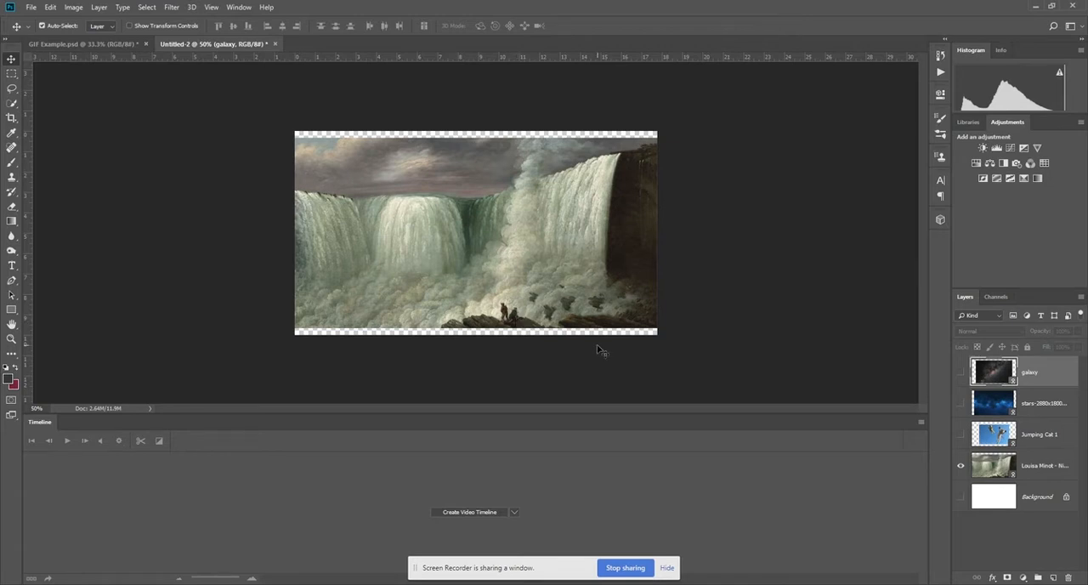
key("ctrl+plus")
key("ctrl+plus")
left_click_drag(604, 353, 598, 227)
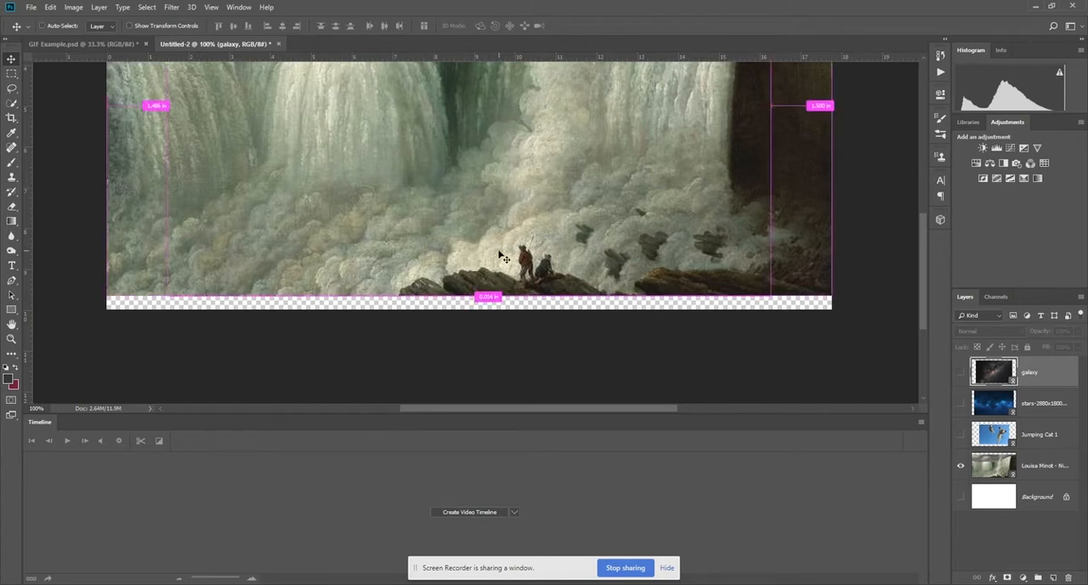
key("ctrl+minus")
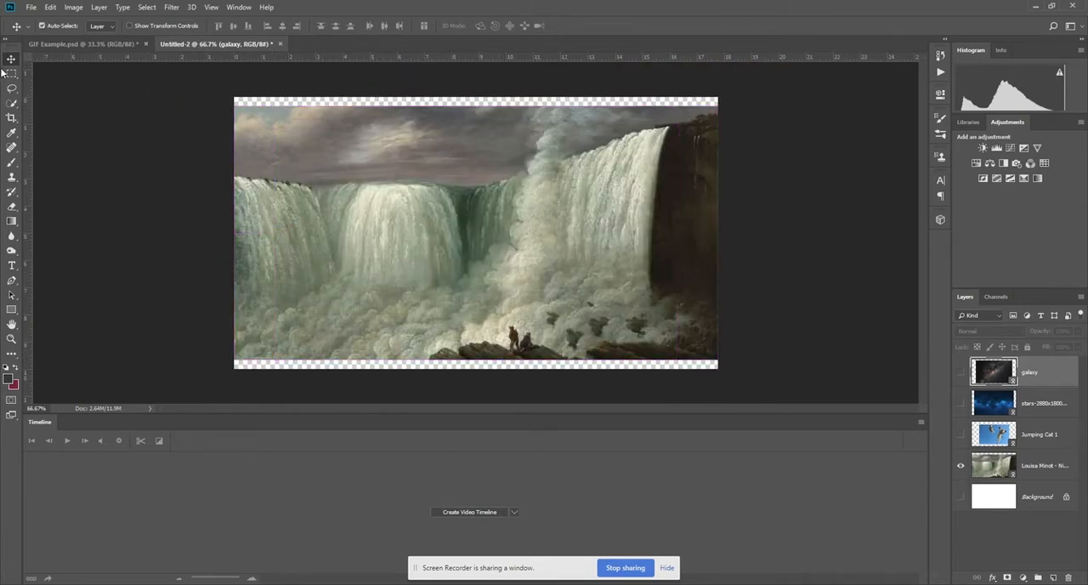
left_click(10, 75)
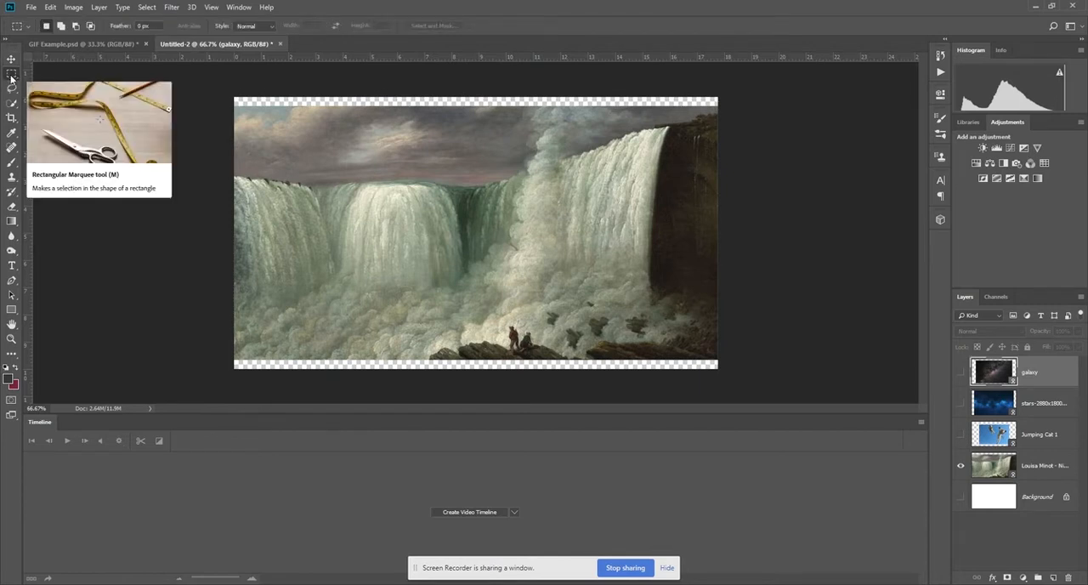
left_click(11, 87)
left_click(12, 103)
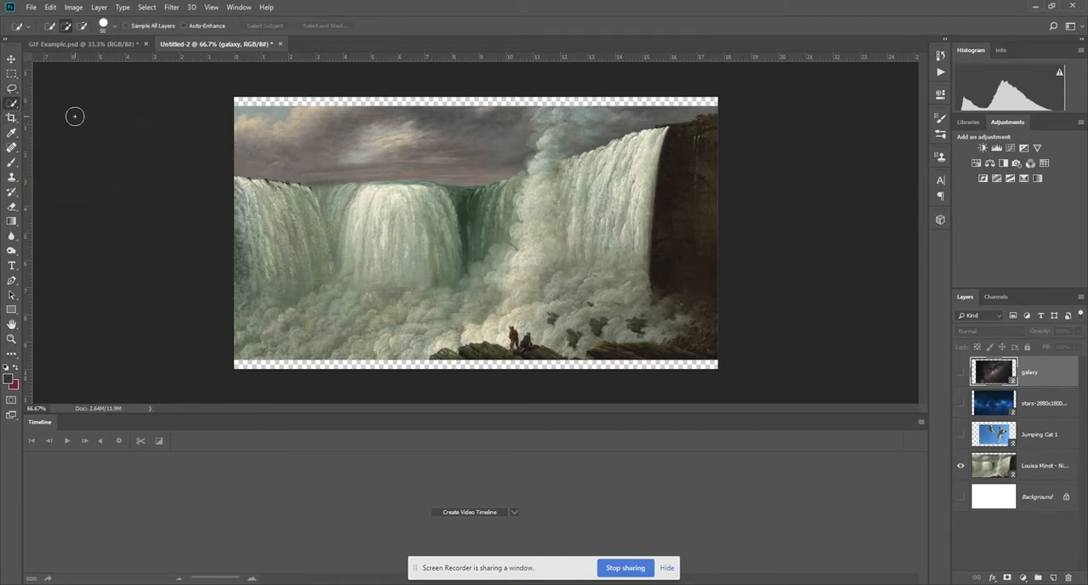
right_click(14, 105)
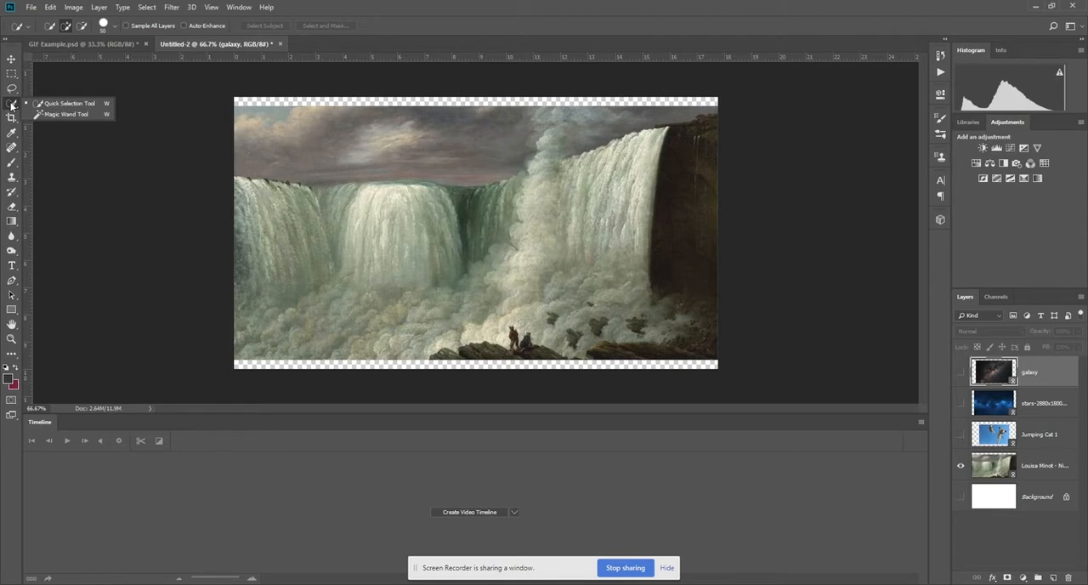
left_click(12, 106)
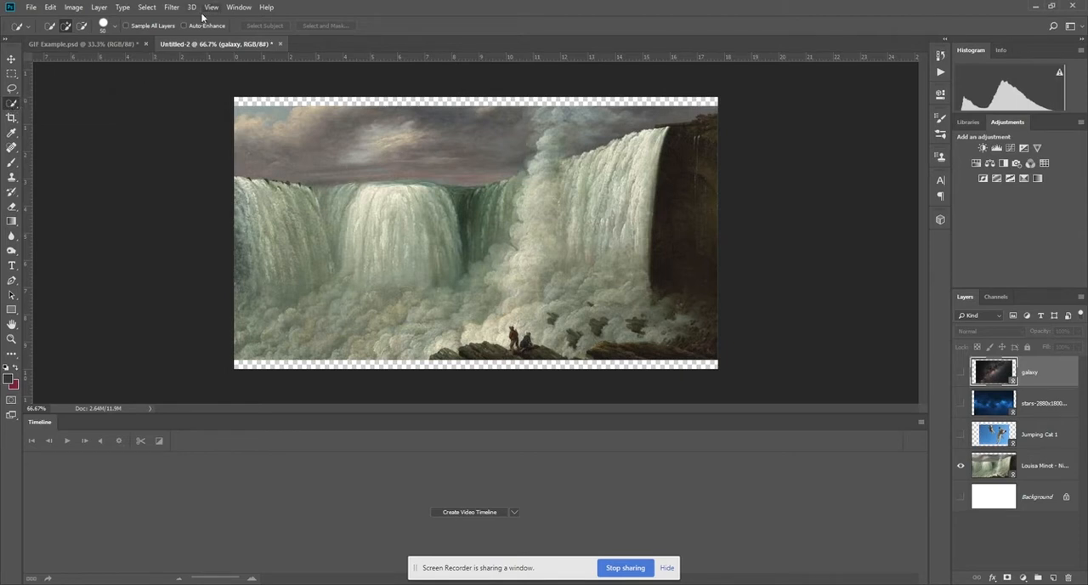
Open the Louisa Minot - Niagra Falls layer in the Select and Mask workspace.
left_click(11, 74)
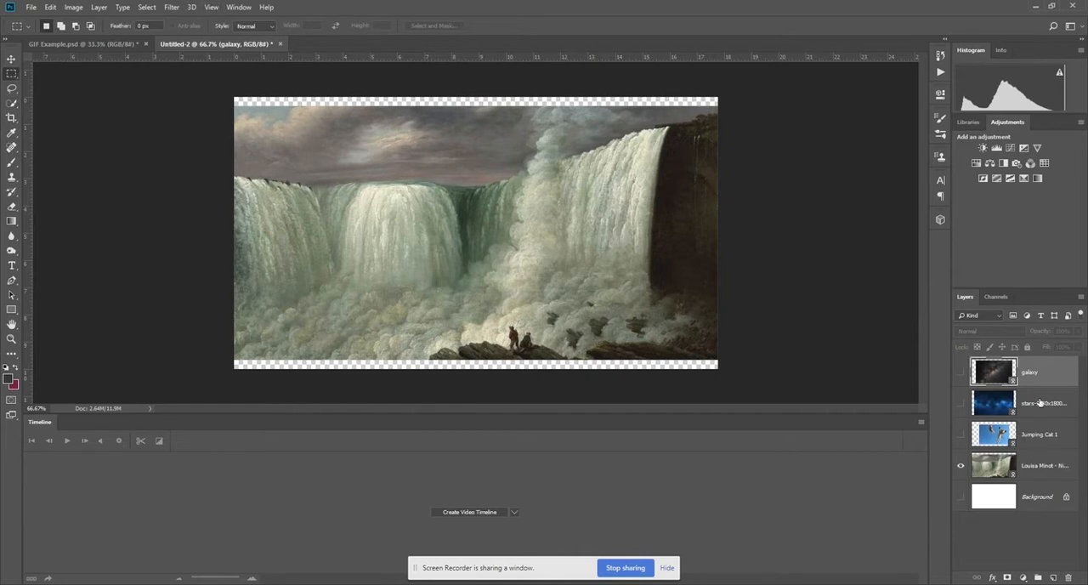
left_click(1049, 465)
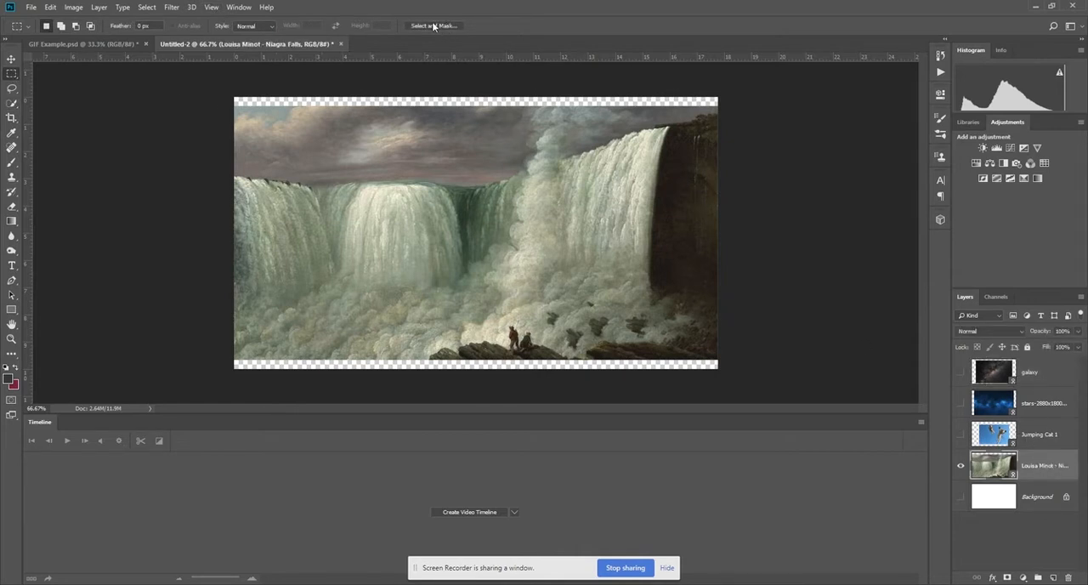
left_click(143, 7)
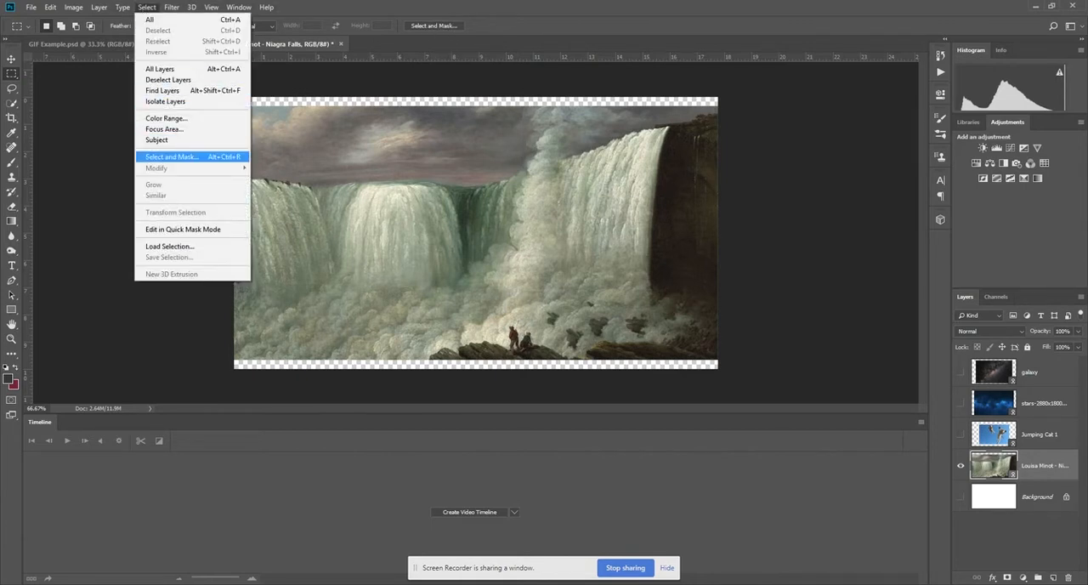
left_click(175, 156)
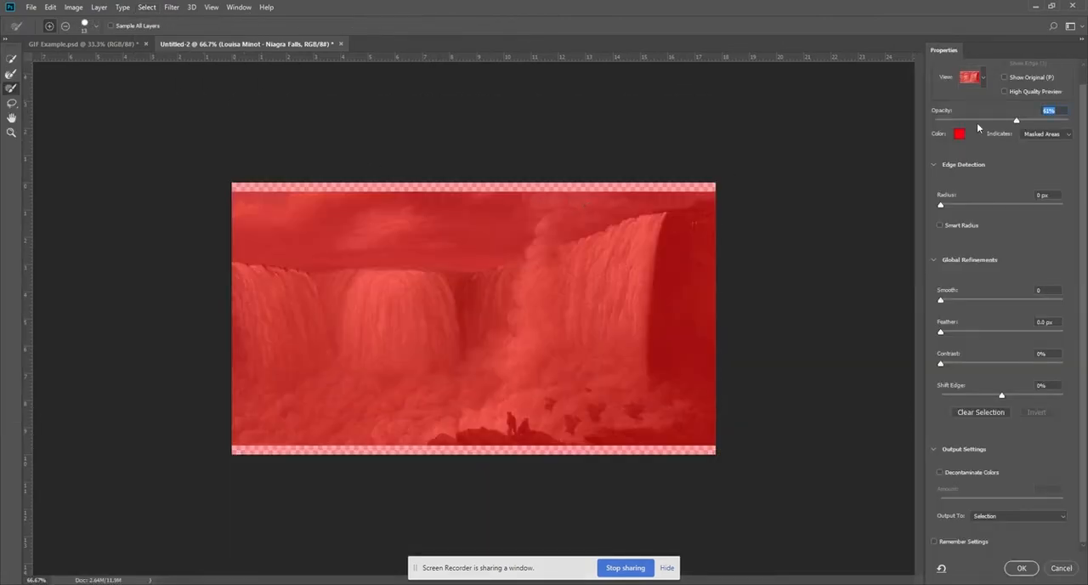
Try the Onion Skin view for the mask preview and return to the Overlay view.
left_click(983, 79)
left_click(960, 106)
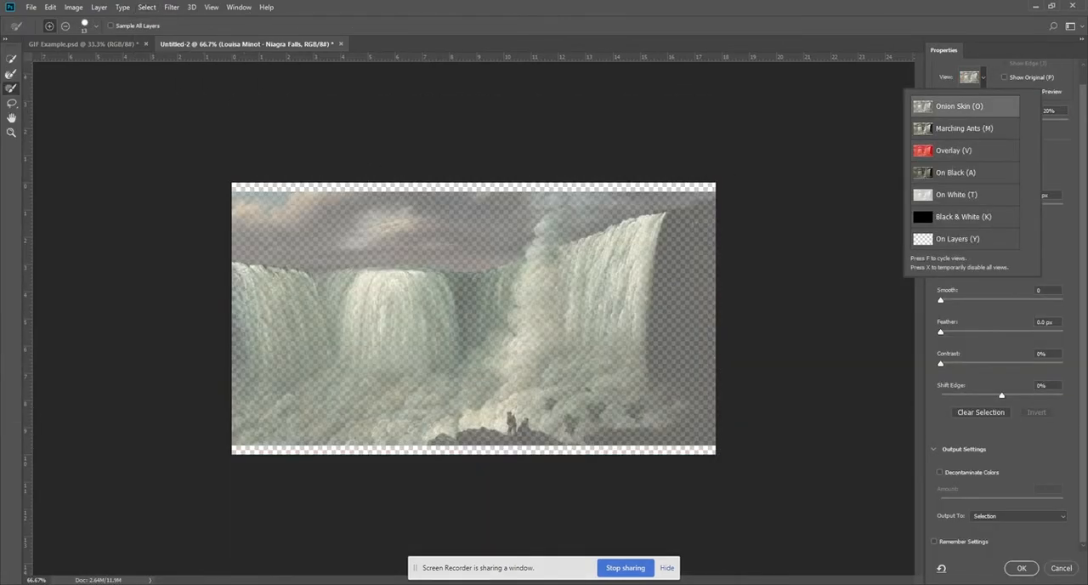
left_click(946, 73)
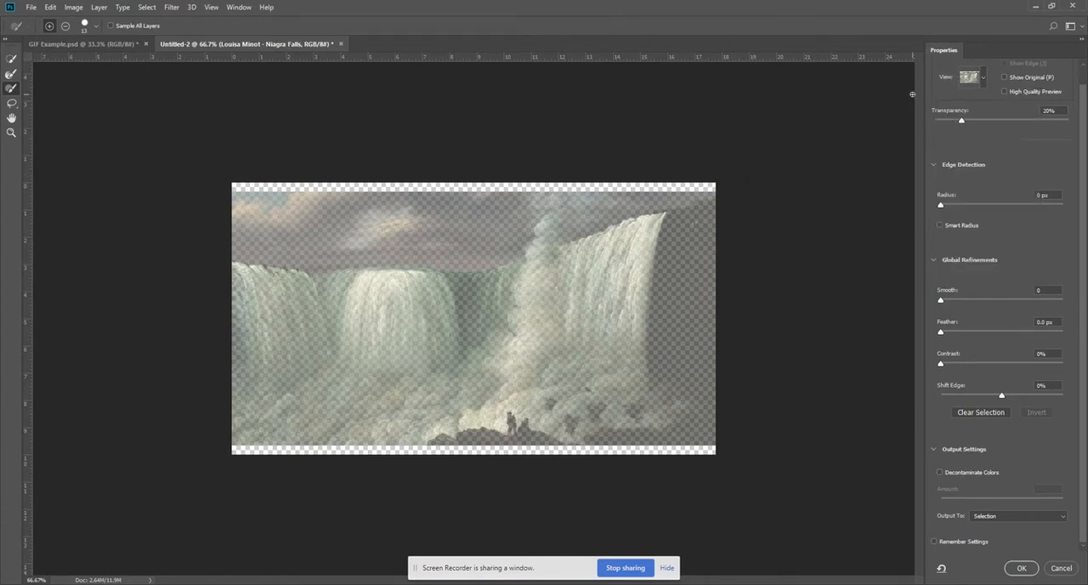
left_click(979, 80)
left_click(981, 152)
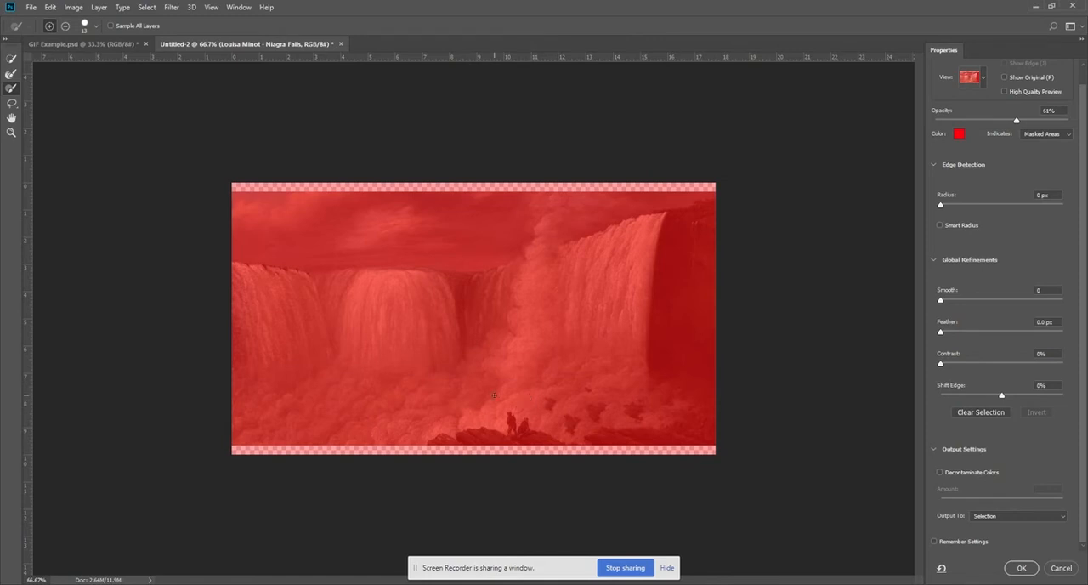
Select the two figures and both dark rock outcrops along the painting's lower edge with the Quick Selection tool.
key("ctrl+plus")
key("ctrl+plus")
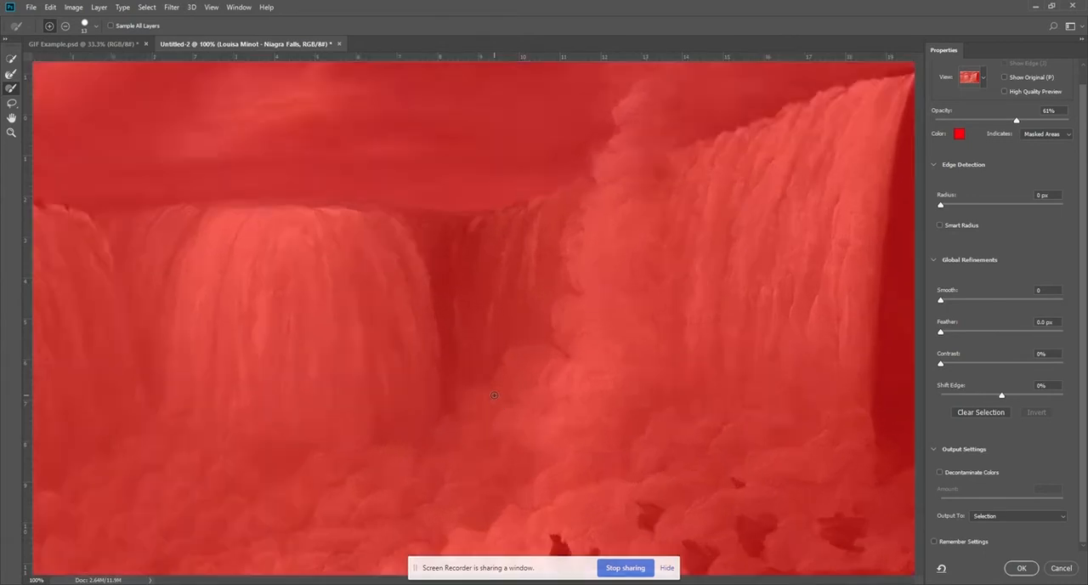
mouse_move(648, 358)
left_mouse_down()
mouse_move(550, 175)
mouse_move(559, 100)
left_mouse_up()
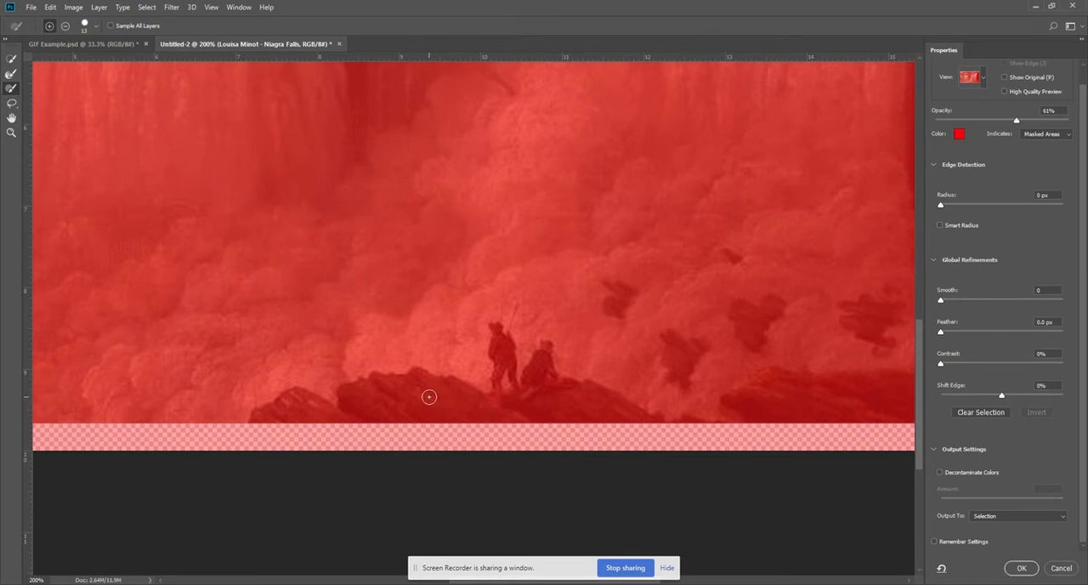
left_click(10, 59)
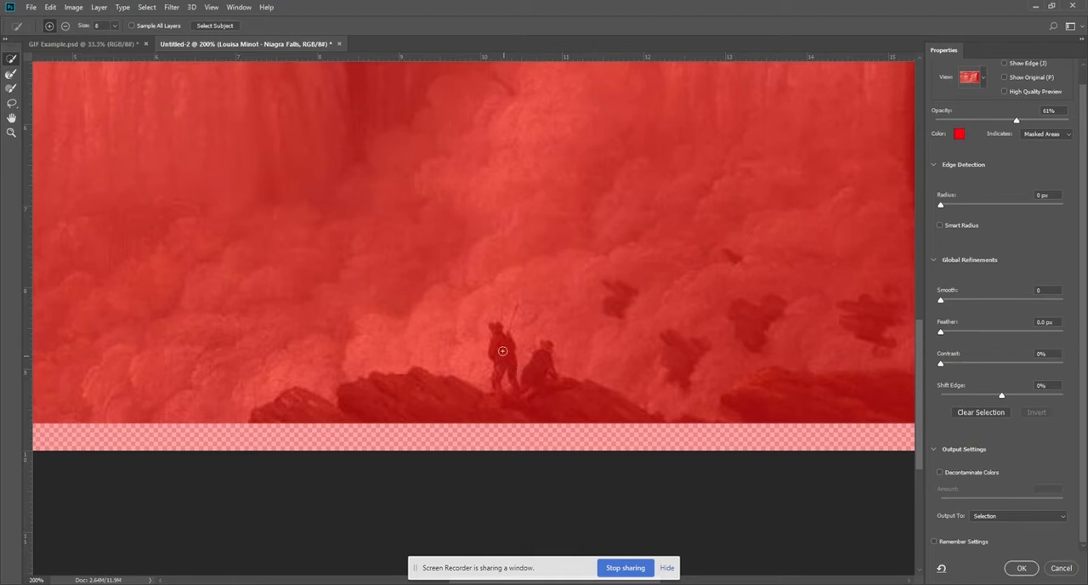
left_click_drag(499, 331, 503, 348)
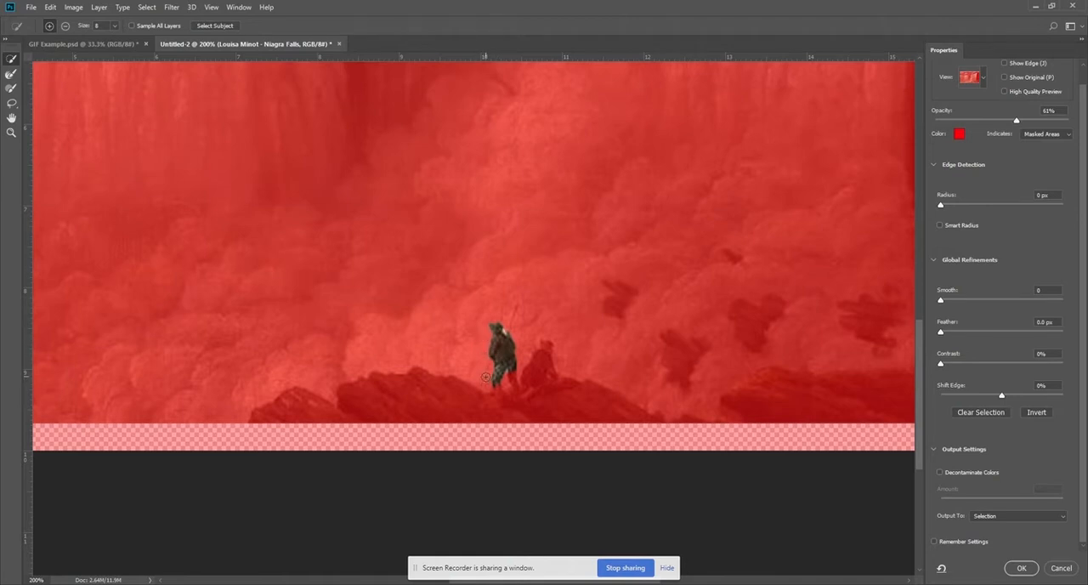
mouse_move(499, 395)
left_mouse_down()
mouse_move(417, 400)
mouse_move(555, 406)
left_mouse_up()
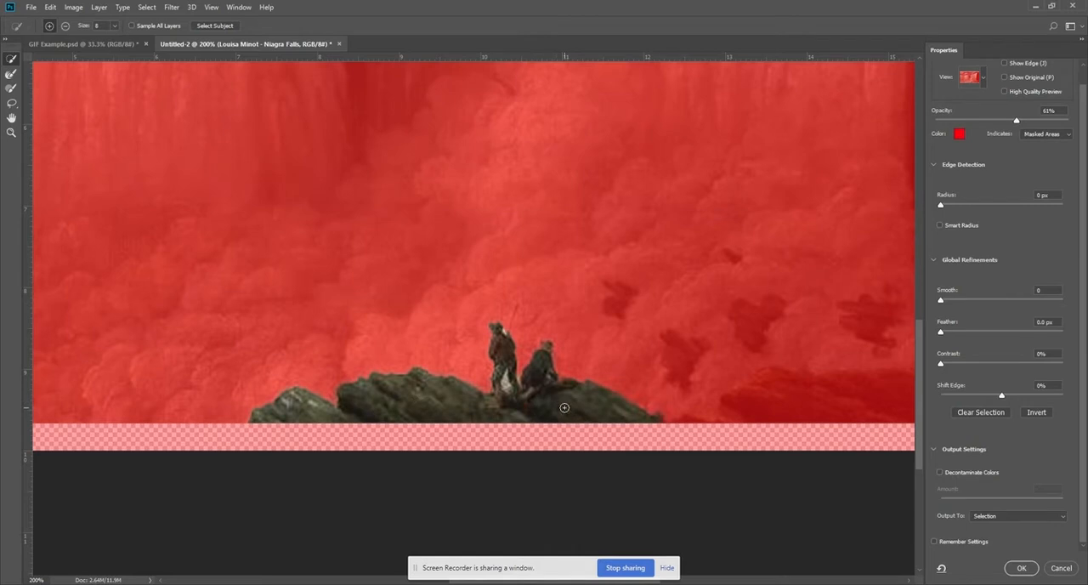
mouse_move(791, 408)
left_mouse_down()
mouse_move(420, 368)
mouse_move(538, 357)
mouse_move(757, 387)
left_mouse_up()
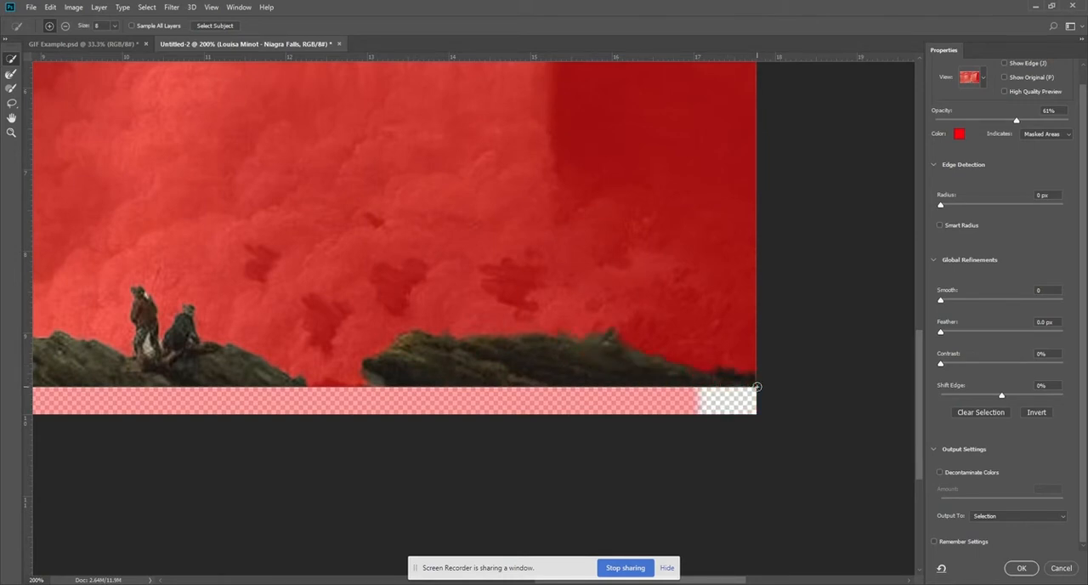
left_click_drag(511, 383, 746, 383)
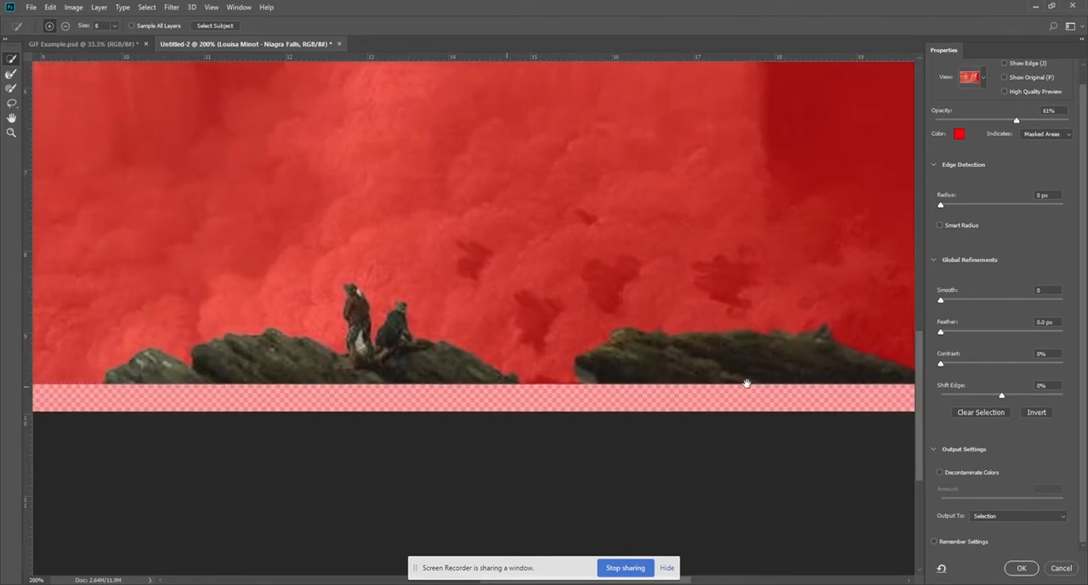
Subtract the light gap between the standing figure's legs from the selection.
scroll(496, 334, "up", 1)
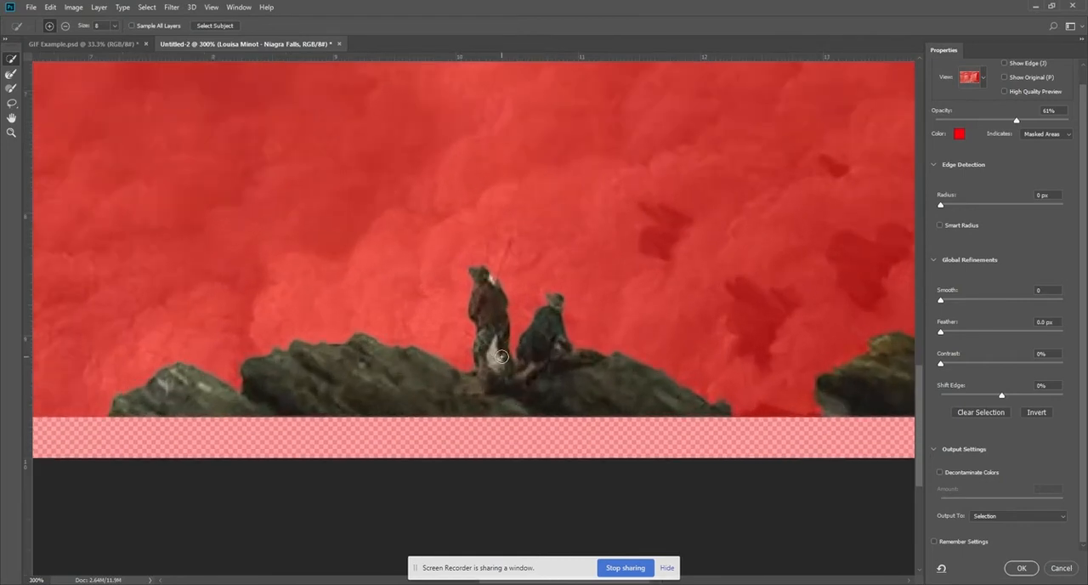
scroll(499, 355, "up", 2)
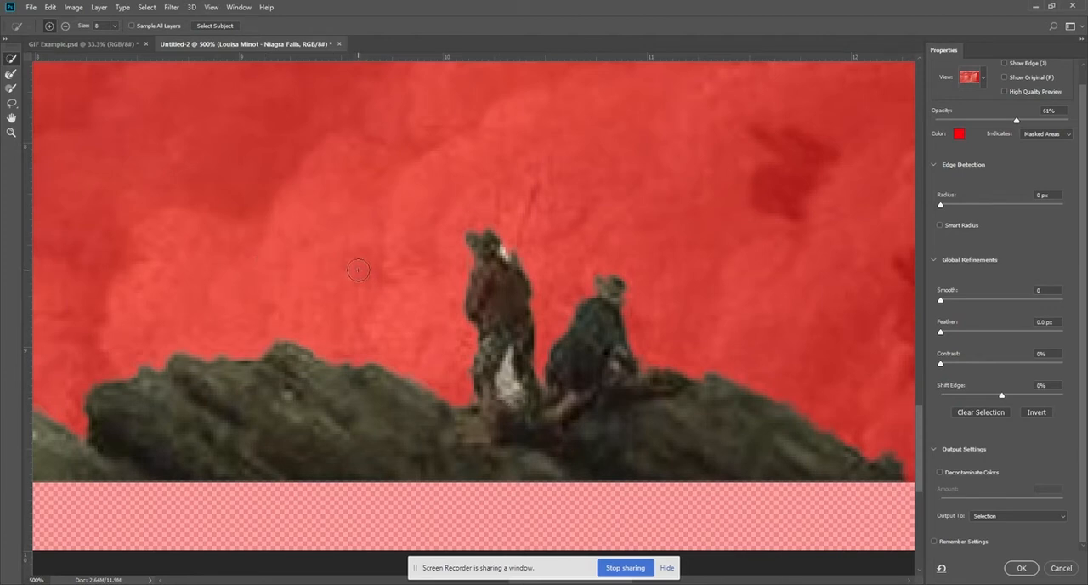
key("alt")
mouse_move(506, 380)
left_mouse_down()
mouse_move(517, 390)
mouse_move(491, 372)
left_mouse_up()
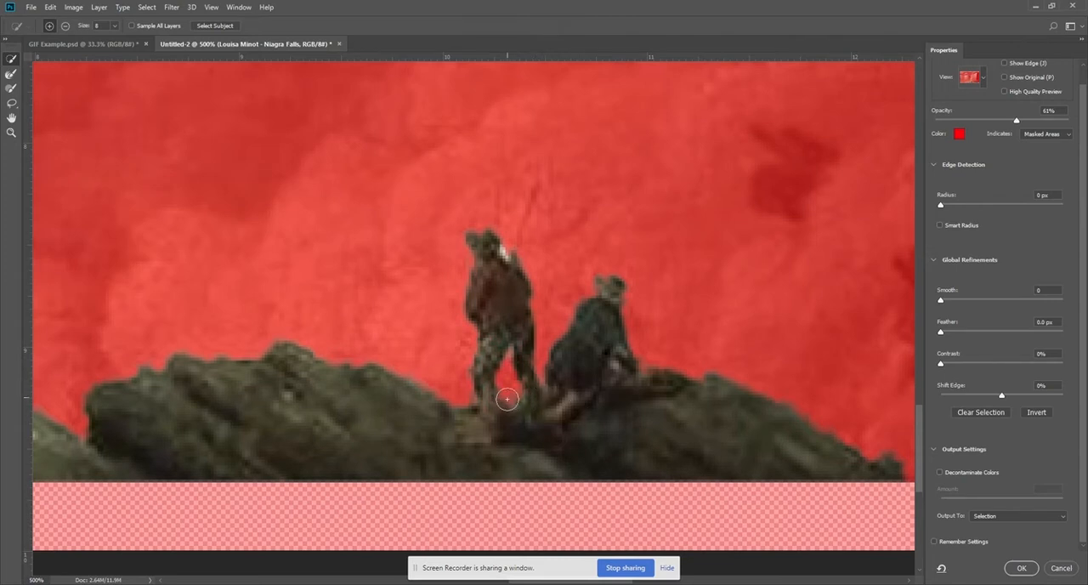
Reduce the Quick Selection brush size to 4 and subtract the small remaining spot at the standing figure's feet.
key("bracketleft")
key("bracketleft")
key("bracketleft")
key("bracketleft")
key("alt")
left_click(503, 406)
Review the whole selection, the available output options and the inverted preview, keeping Selection as output and the original selection.
key("ctrl+minus")
key("ctrl+minus")
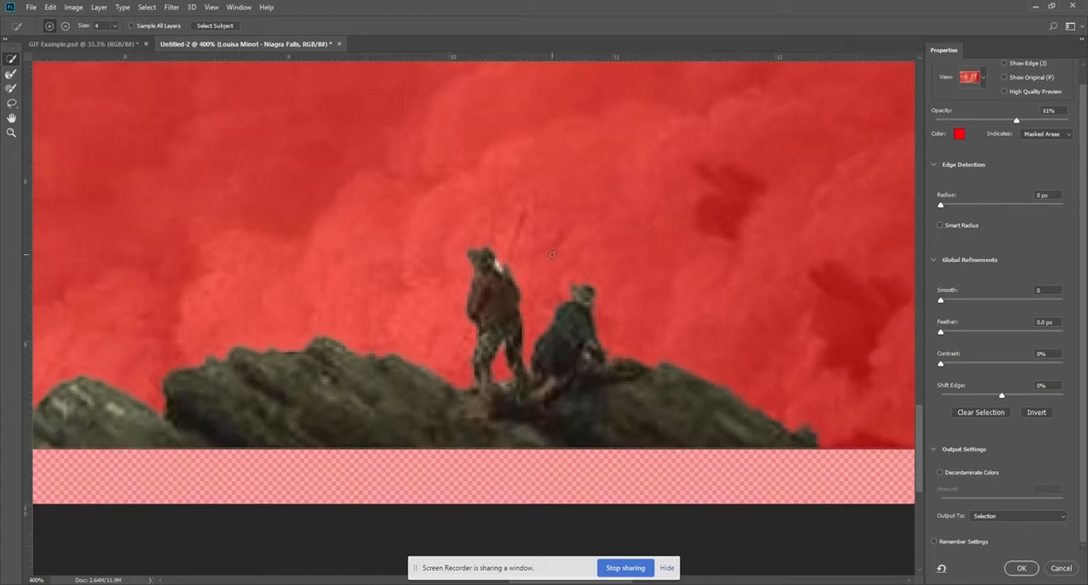
key("ctrl+minus")
key("ctrl+minus")
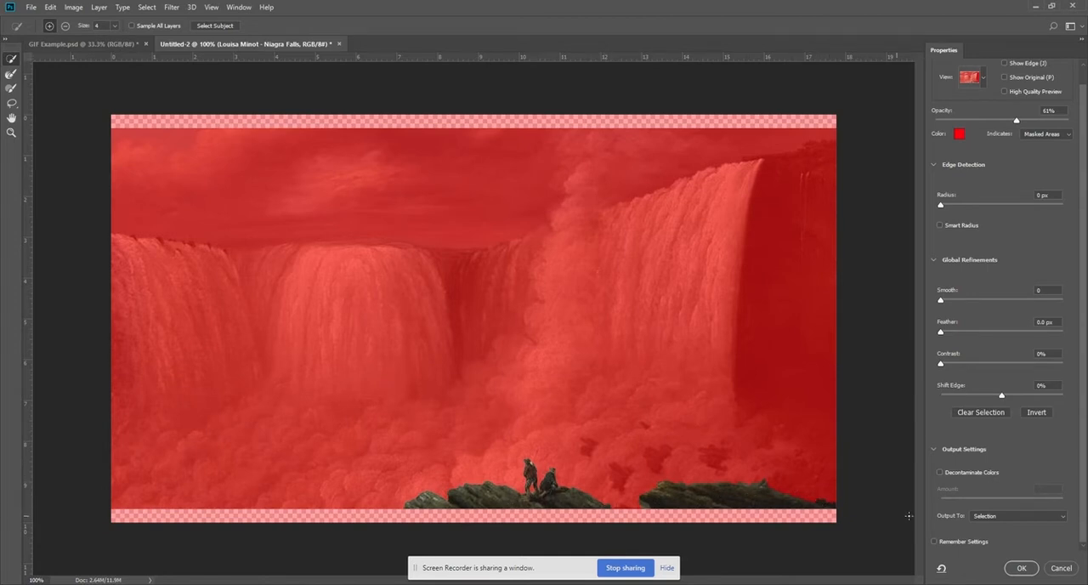
left_click(933, 447)
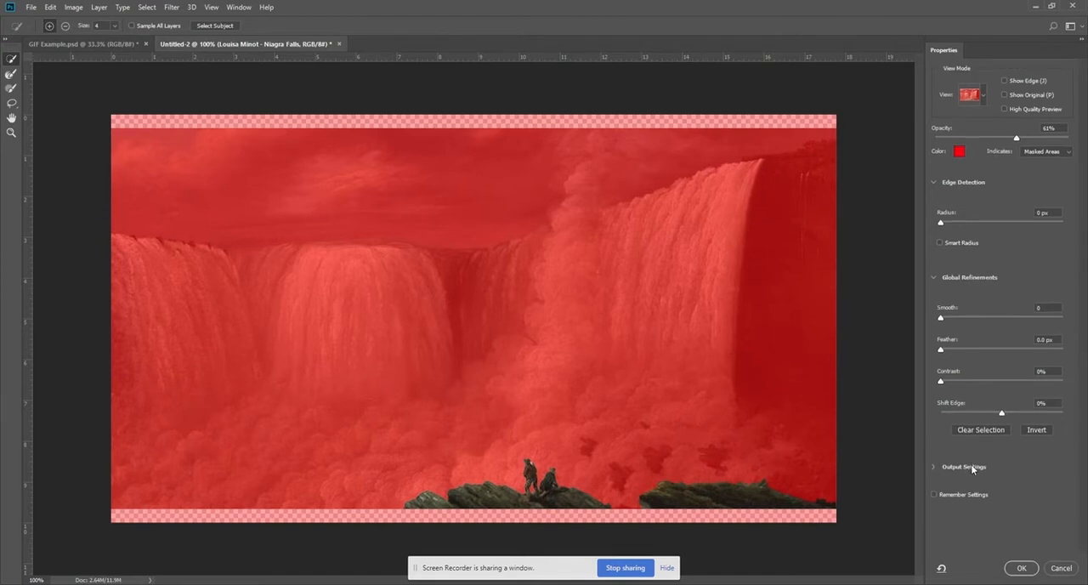
left_click(932, 466)
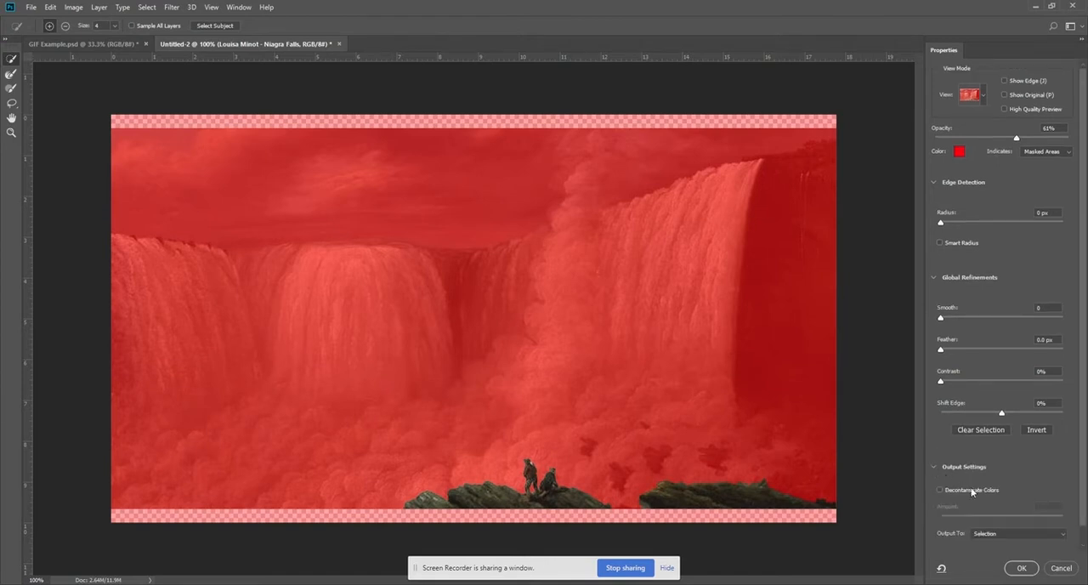
scroll(994, 497, "down", 1)
left_click(1049, 516)
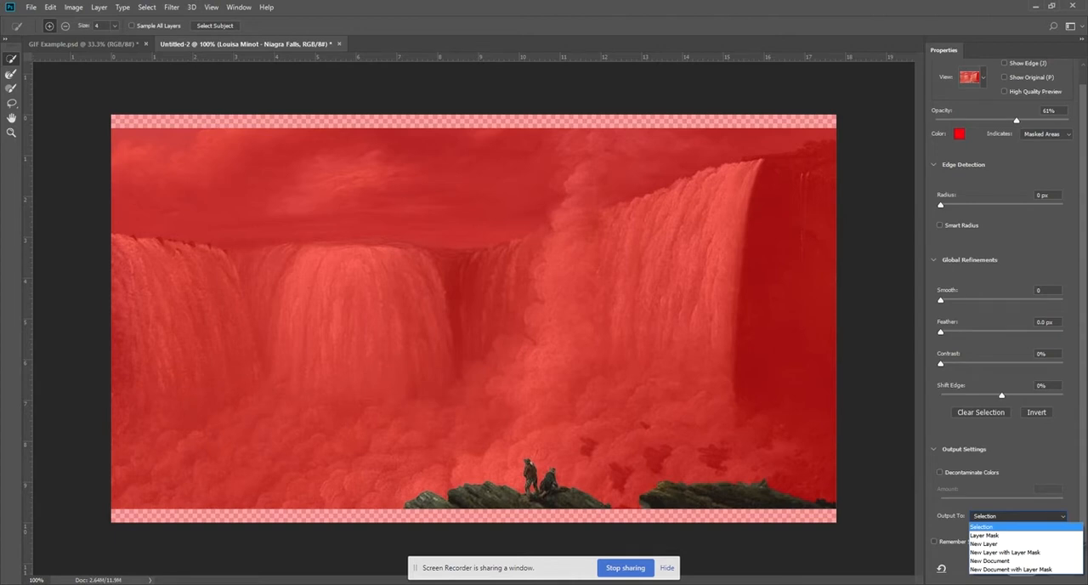
left_click(1030, 442)
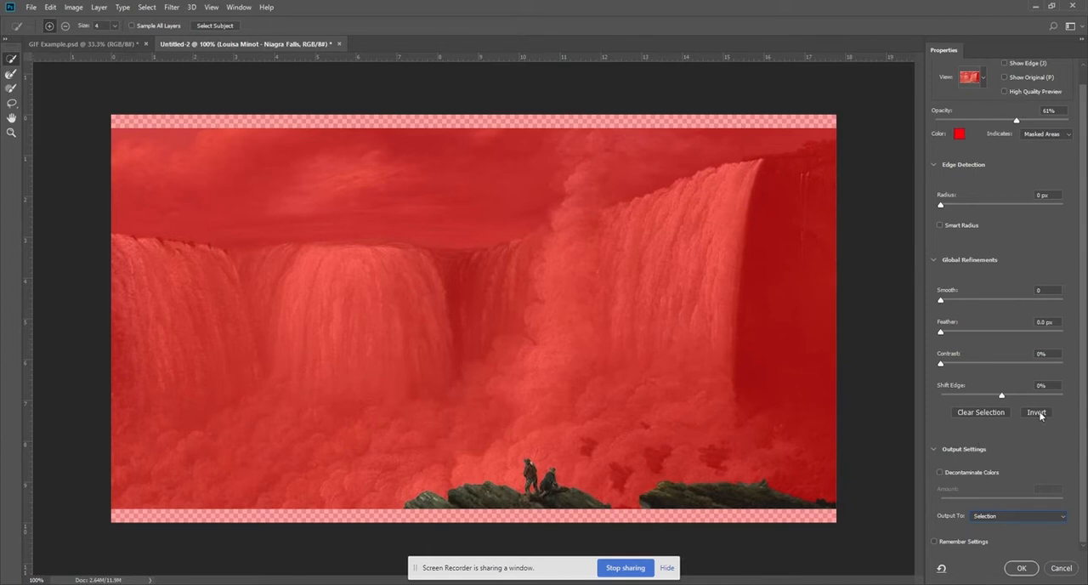
left_click(1036, 413)
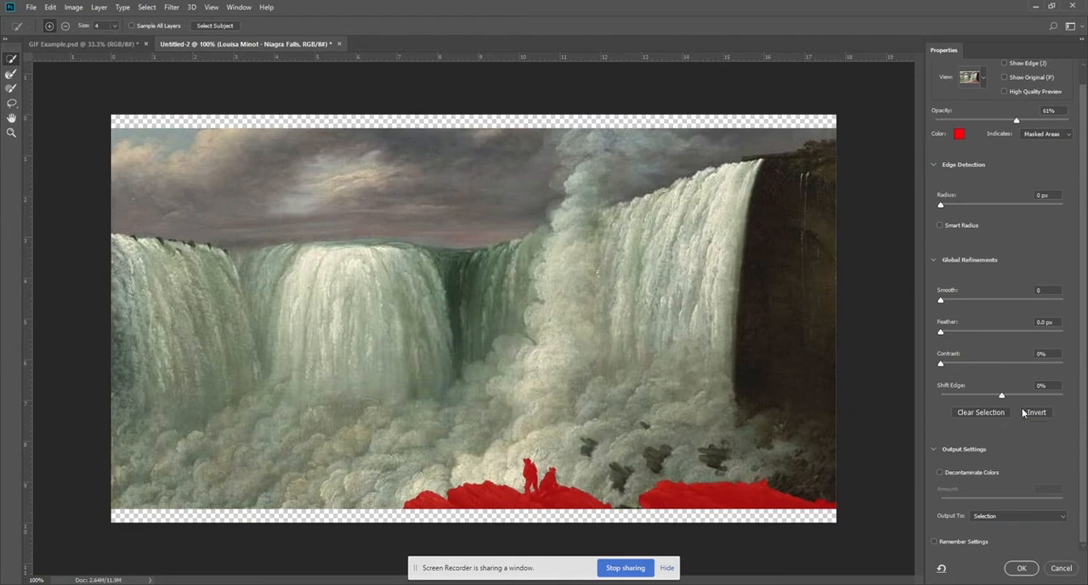
left_click(1035, 413)
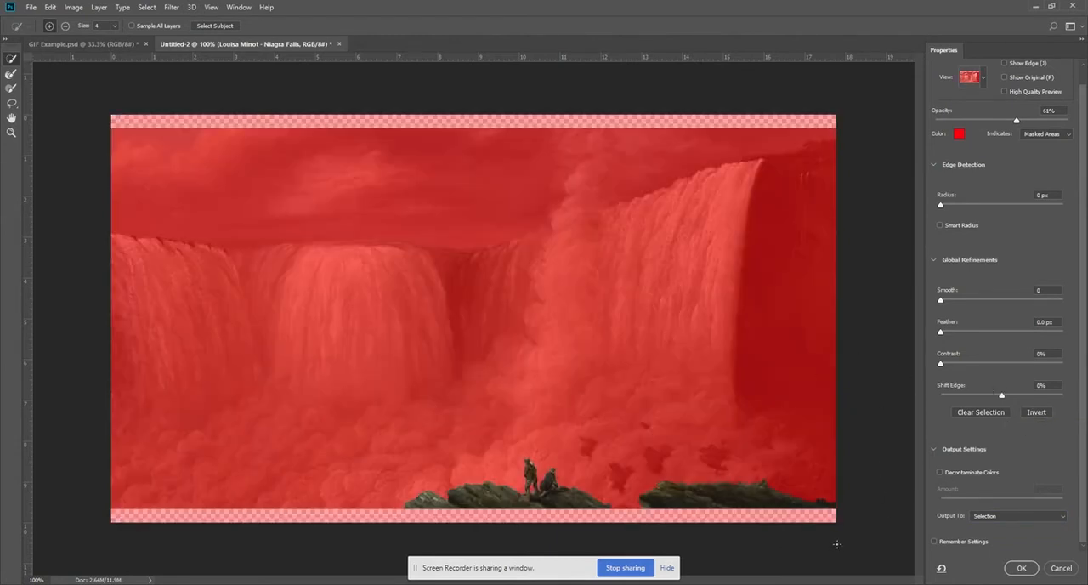
Turn the finished selection into a layer mask on the waterfall layer, making room for the full canvas and layer names.
left_click(1021, 568)
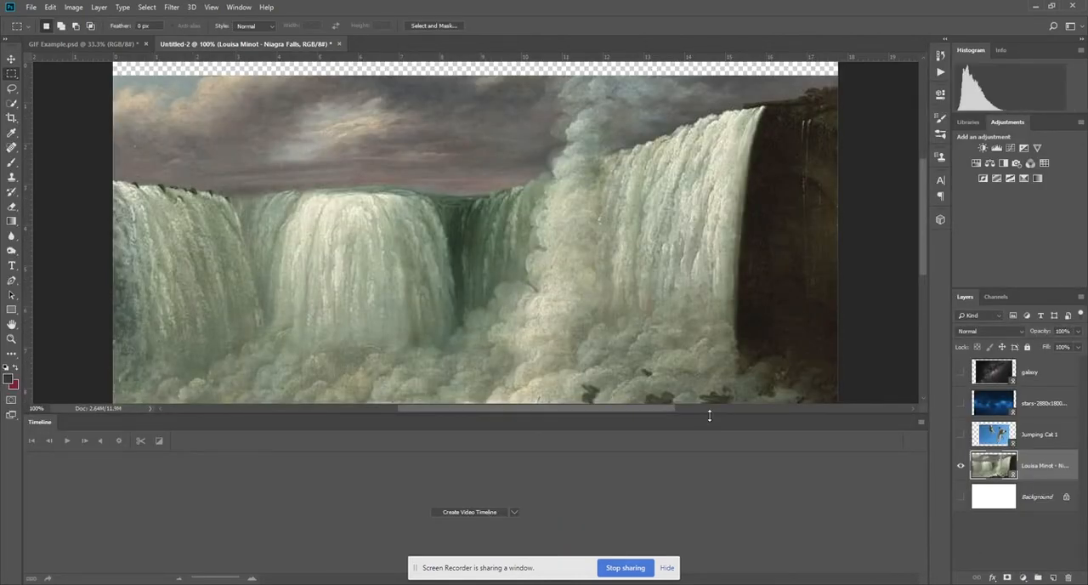
left_click_drag(711, 415, 718, 500)
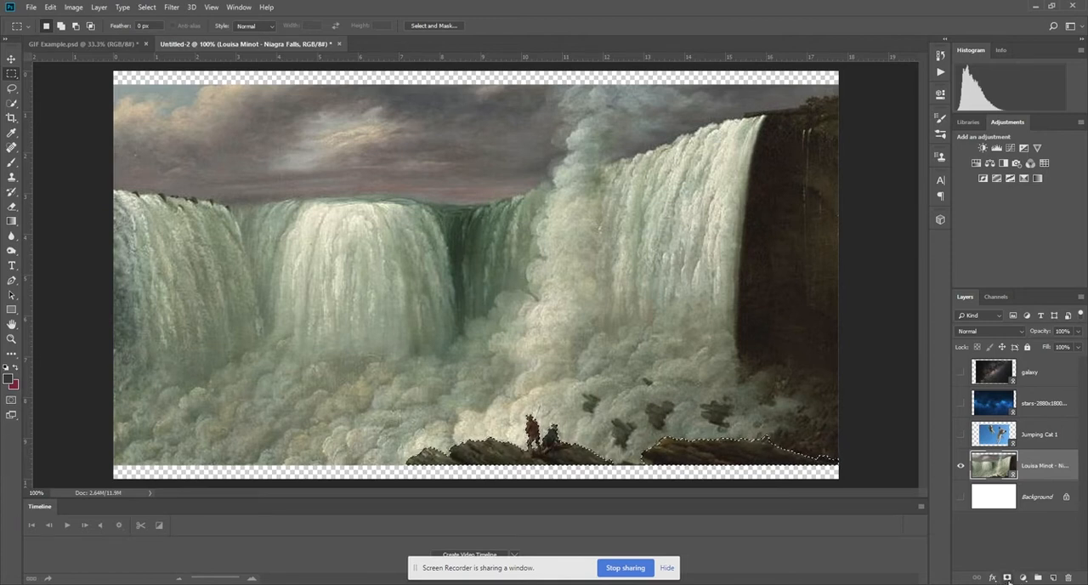
left_click(1007, 578)
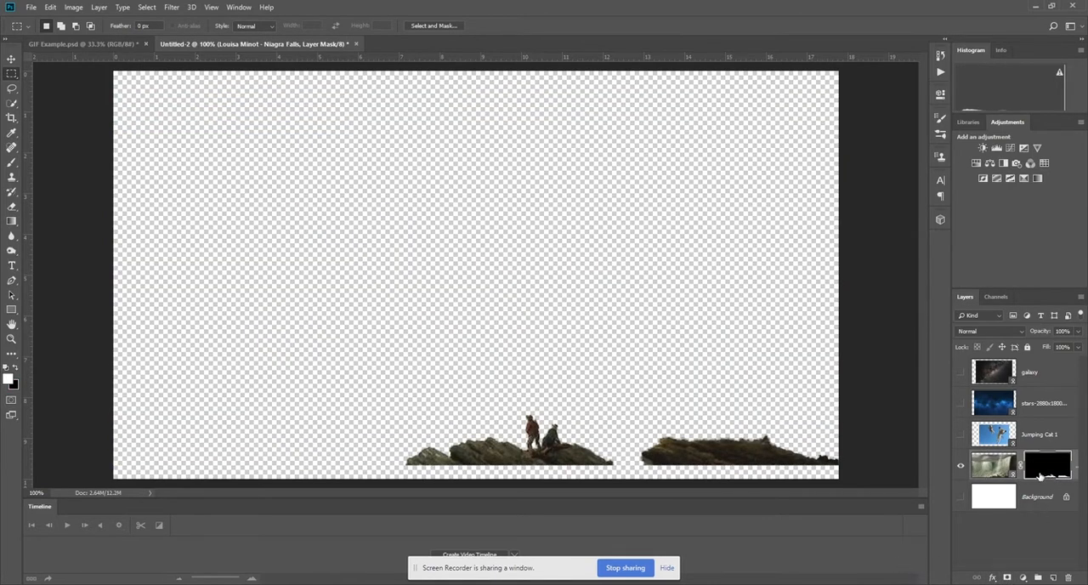
left_click_drag(828, 457, 828, 457)
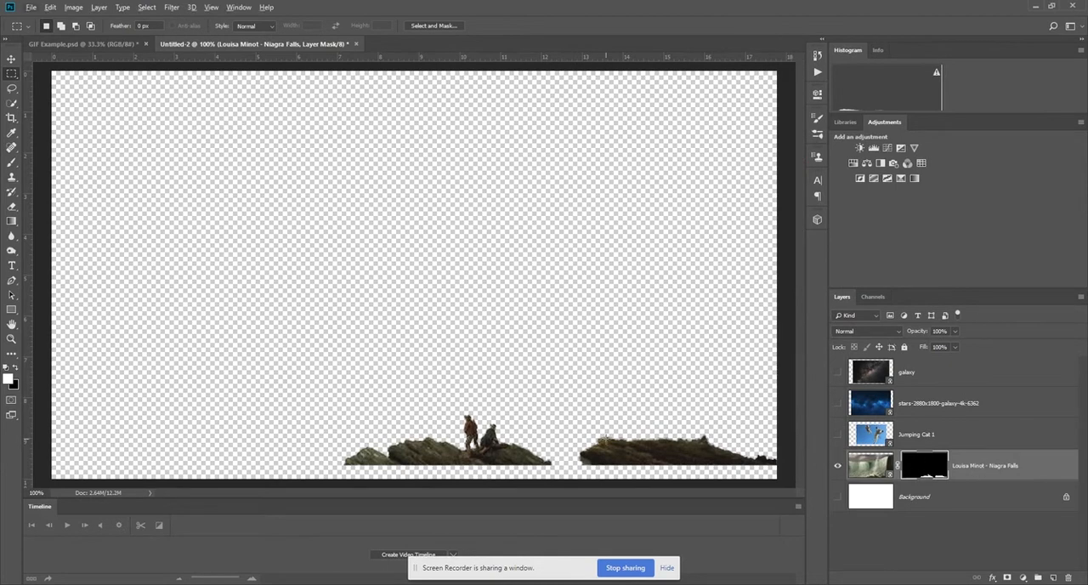
Scale the masked waterfall layer up to about 107.8% so the rocks meet the canvas's lower edge, and duplicate the layer.
key("ctrl+minus")
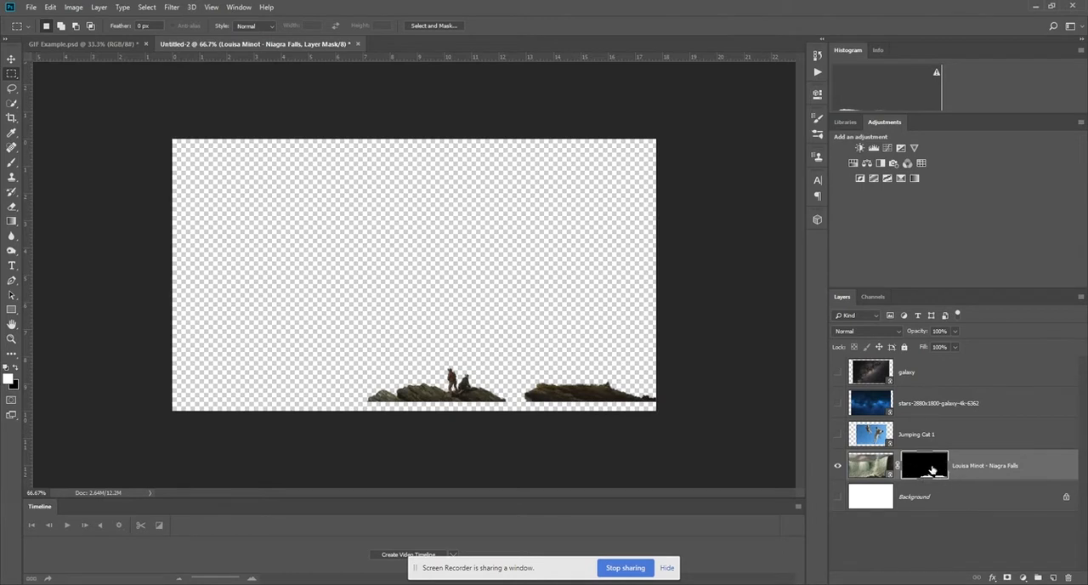
left_click(879, 474)
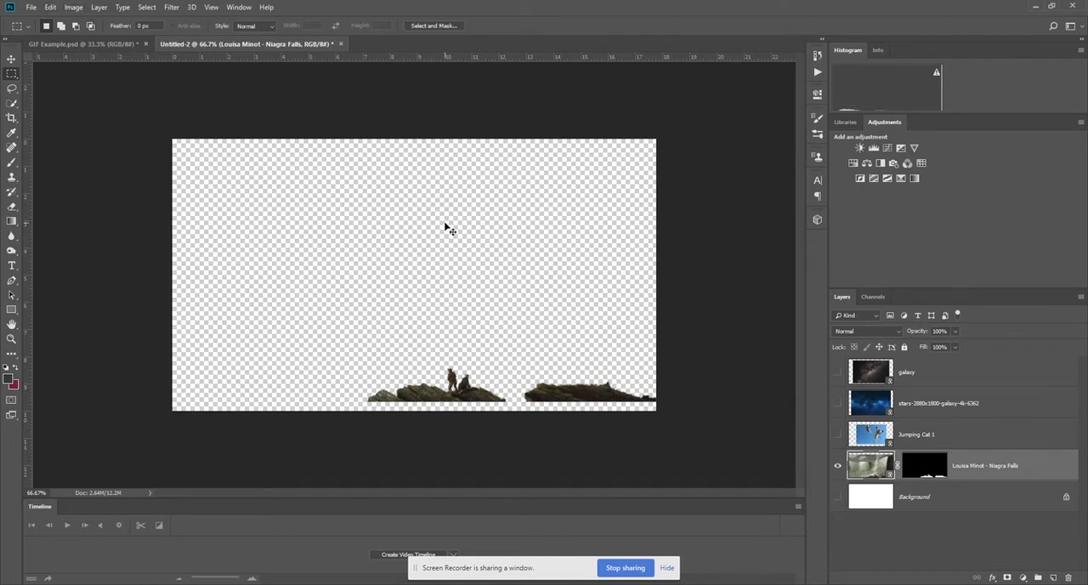
key("ctrl+t")
left_click_drag(660, 402, 674, 411)
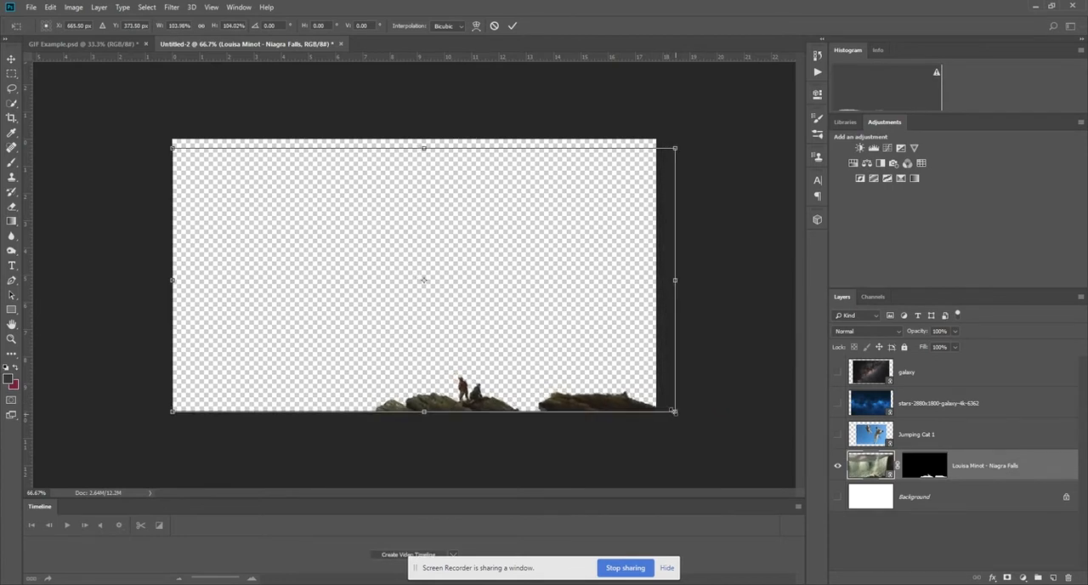
left_click_drag(674, 149, 697, 145)
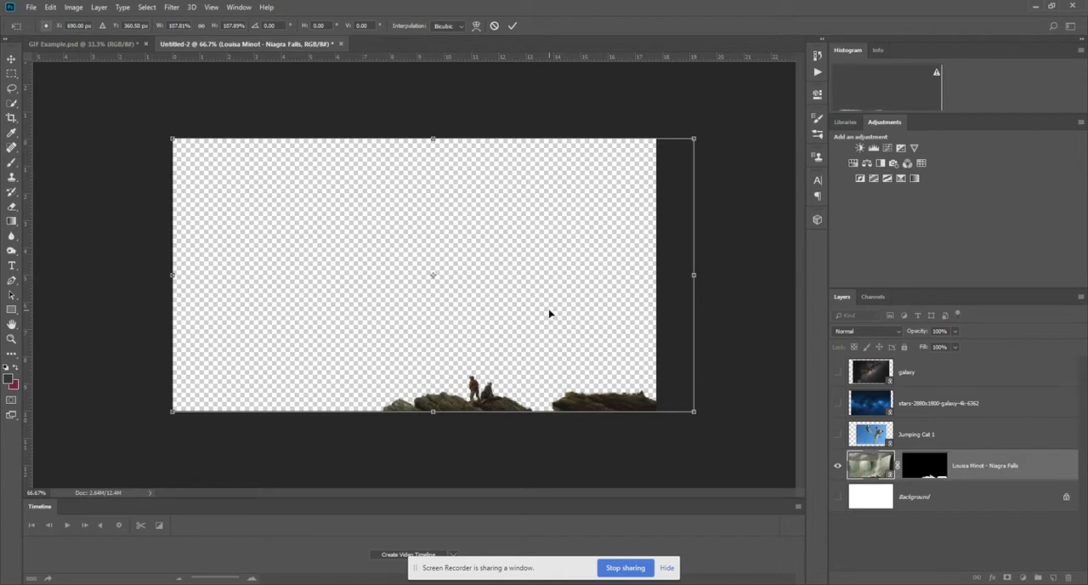
key("Return")
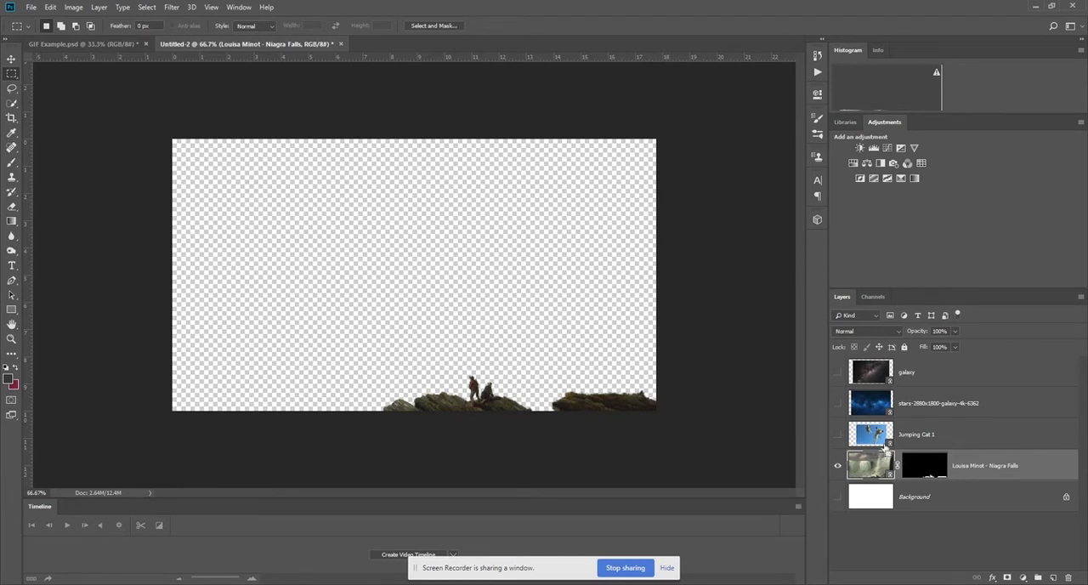
key("ctrl+j")
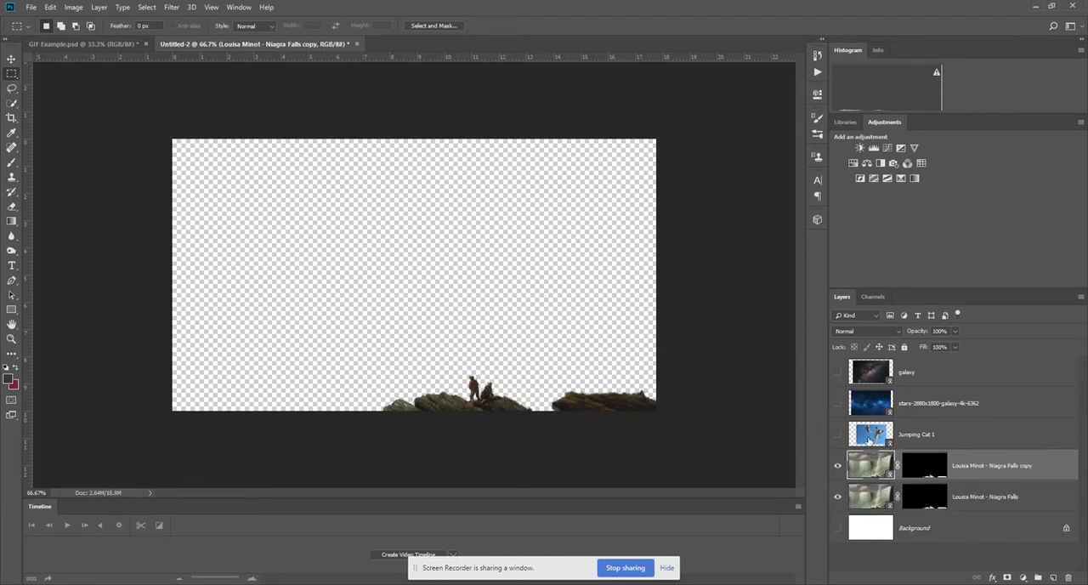
Invert the layer mask on the duplicate waterfall layer through its mask properties.
left_click_drag(989, 472, 990, 453)
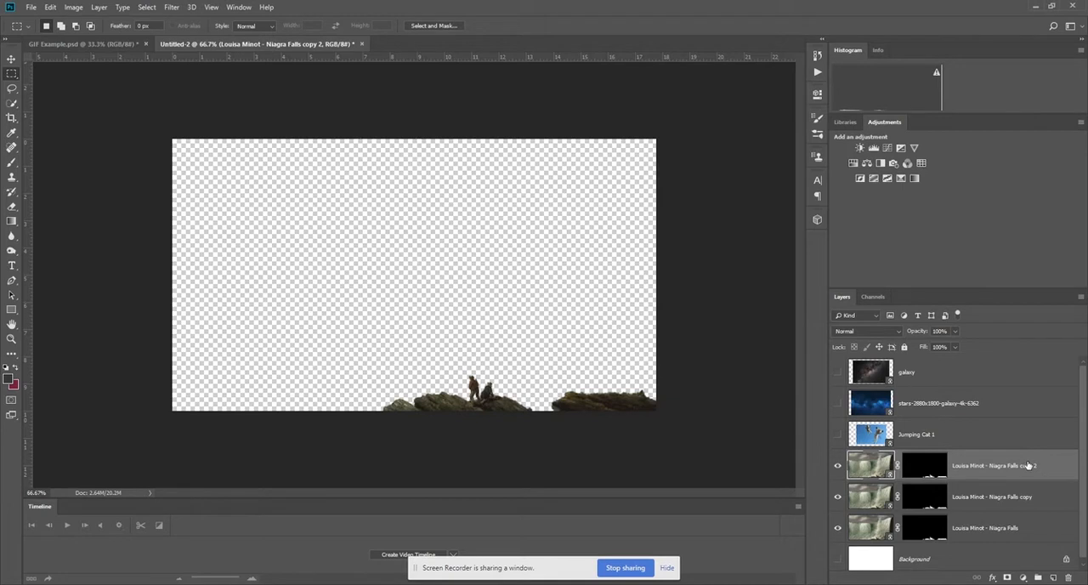
key("Delete")
left_click(924, 465)
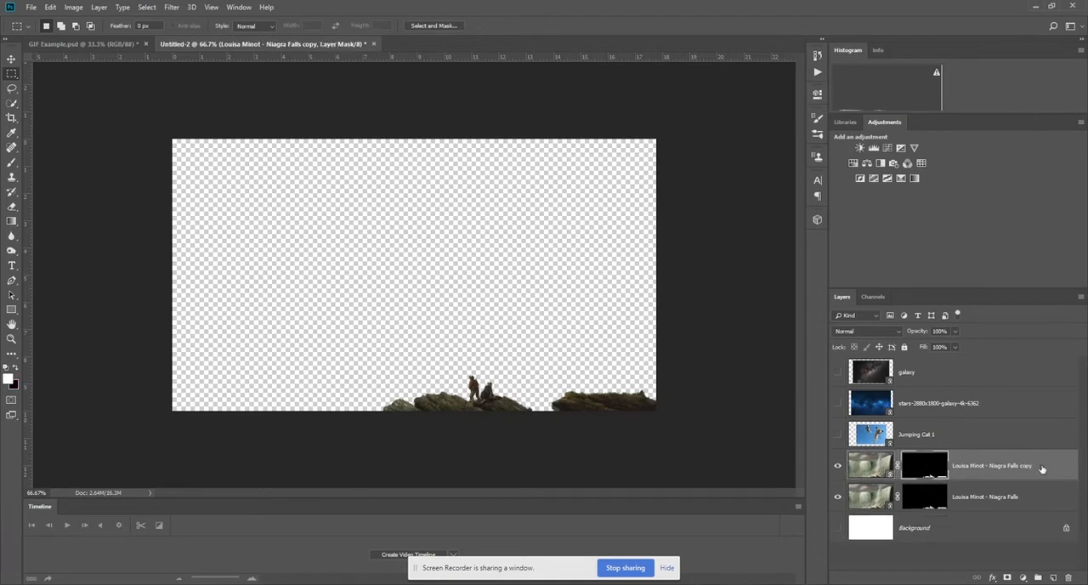
left_click(816, 95)
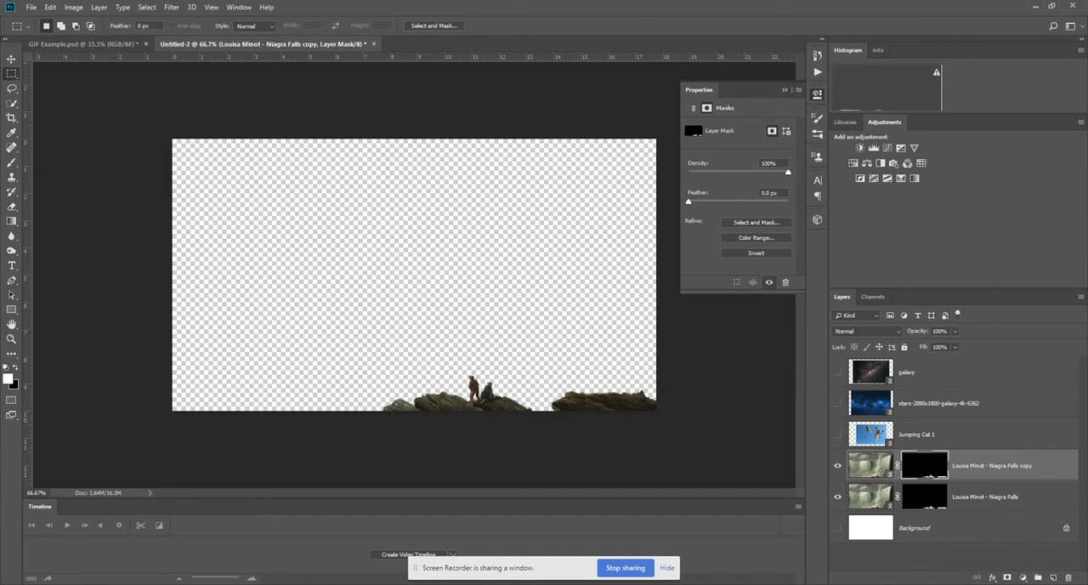
left_click(237, 7)
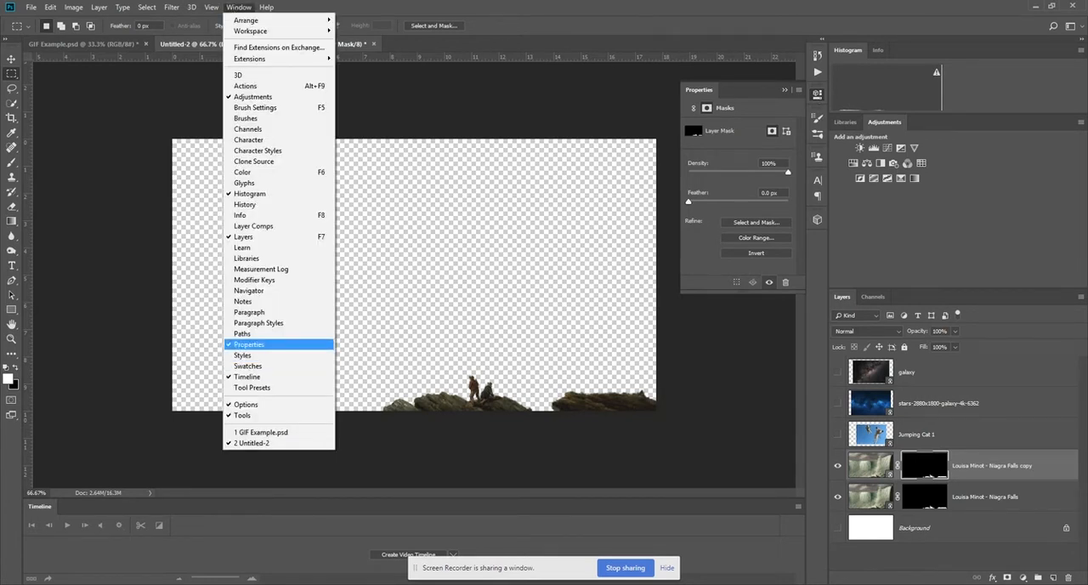
left_click(820, 98)
left_click(820, 98)
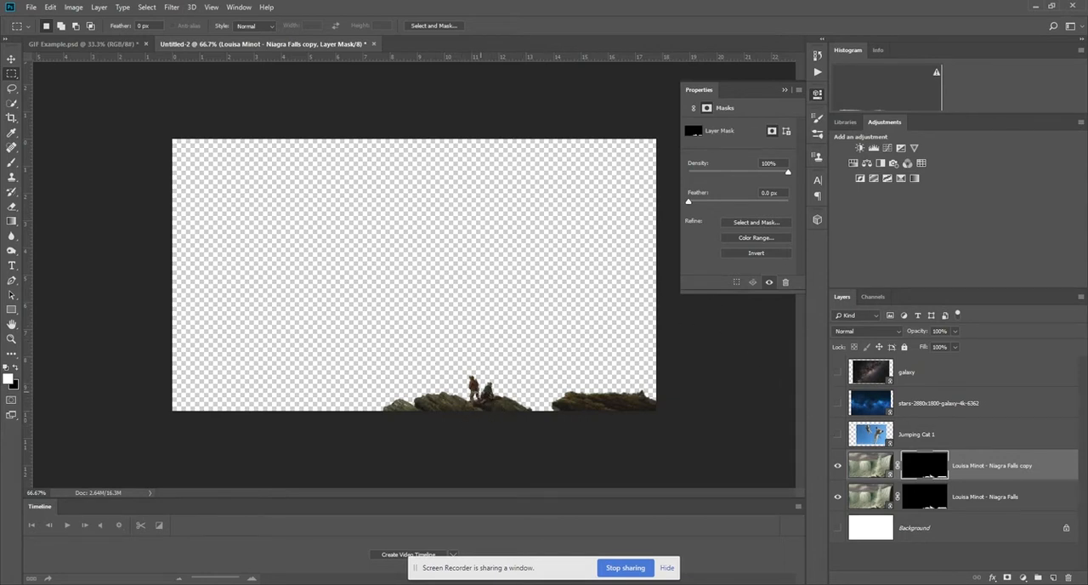
left_click(756, 253)
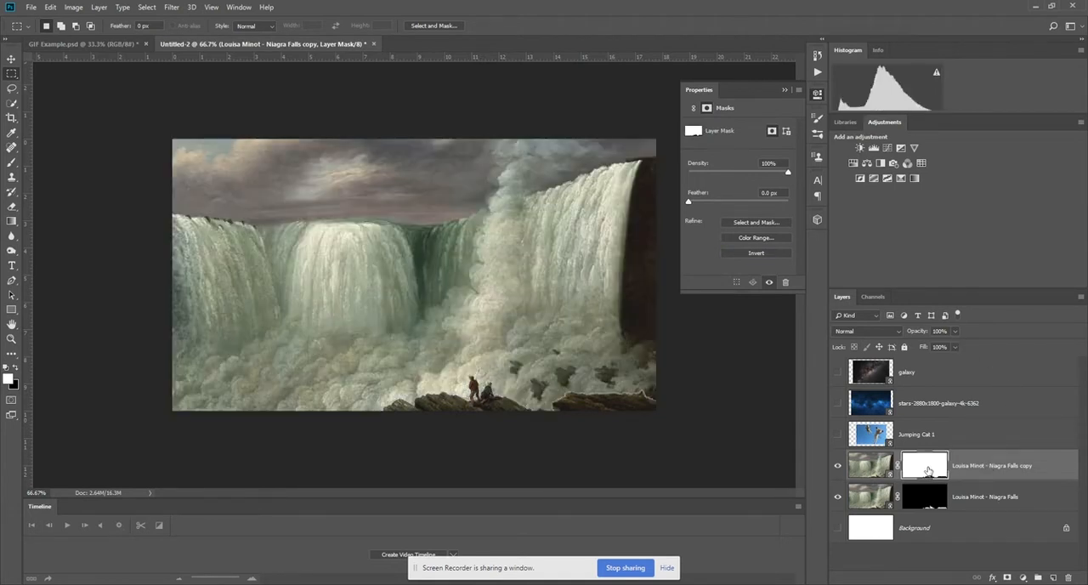
left_click(784, 91)
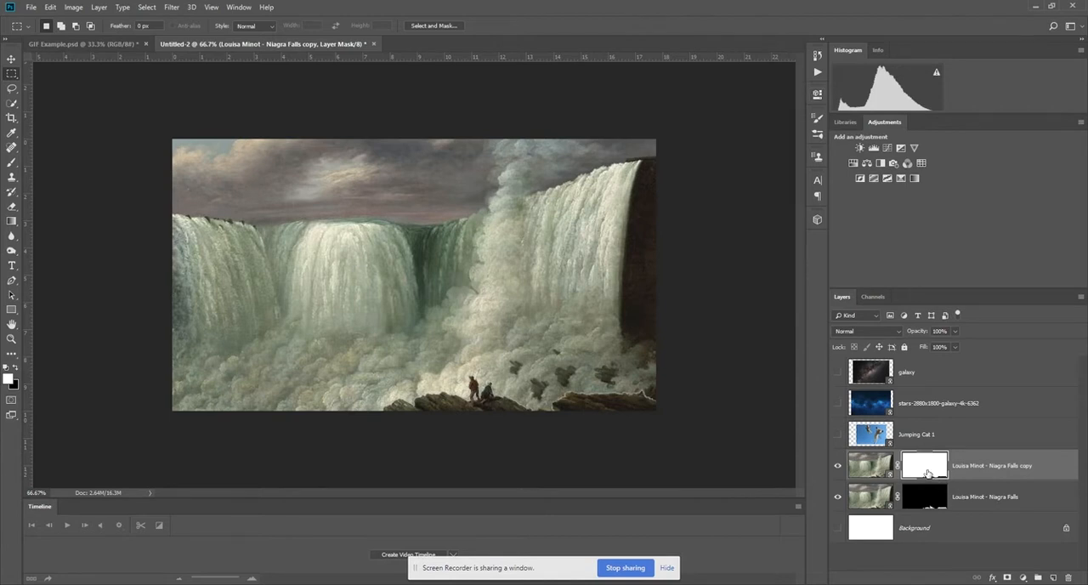
Delete the duplicate waterfall layer's mask and stack Jumping Cat 1 between that layer and the masked rocks layer above.
left_click_drag(1008, 502, 1067, 580)
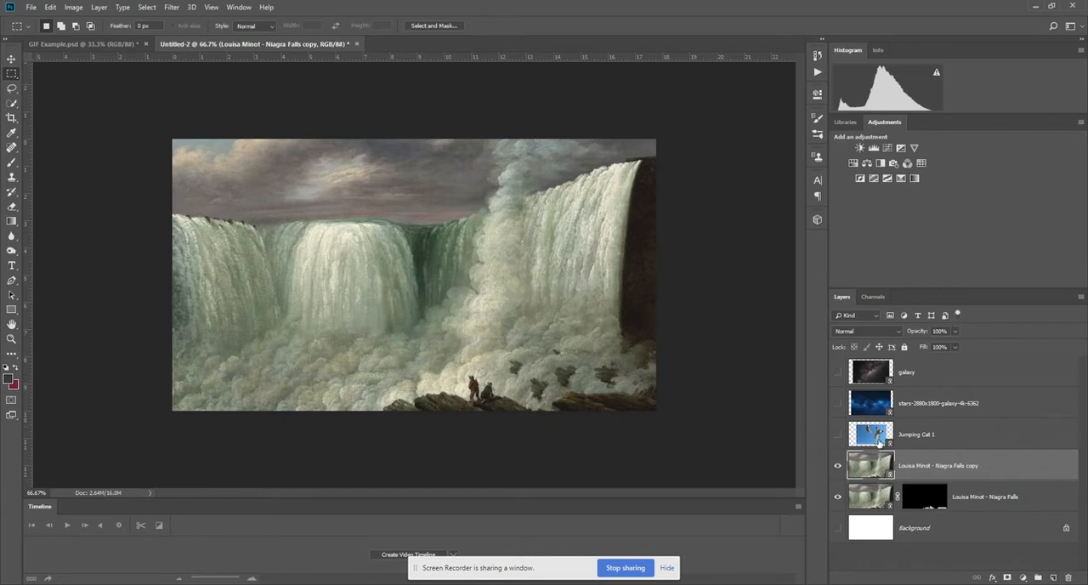
left_click_drag(875, 505, 874, 476)
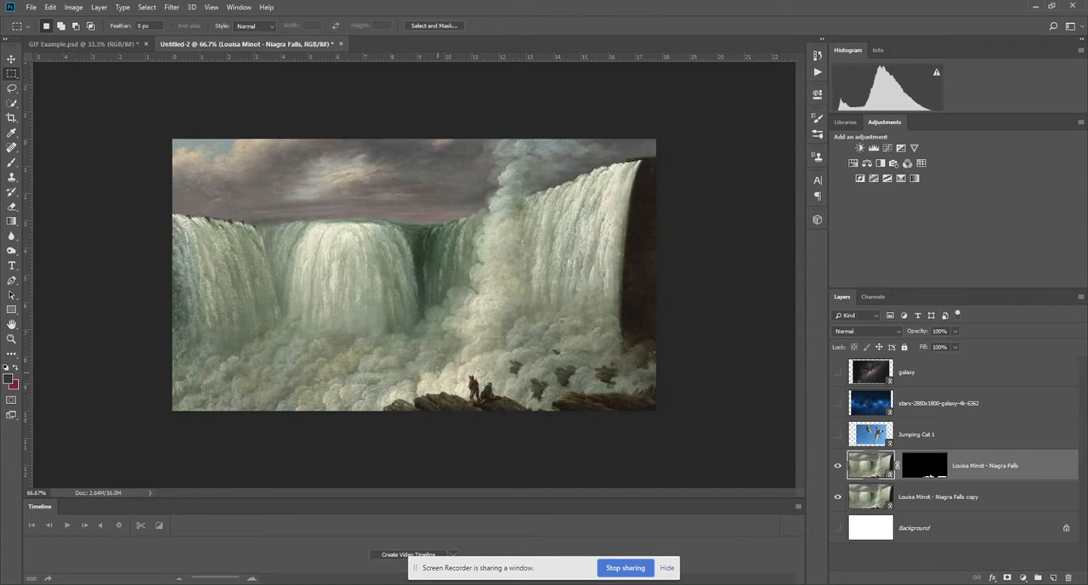
left_click(11, 59)
left_click_drag(867, 442, 871, 469)
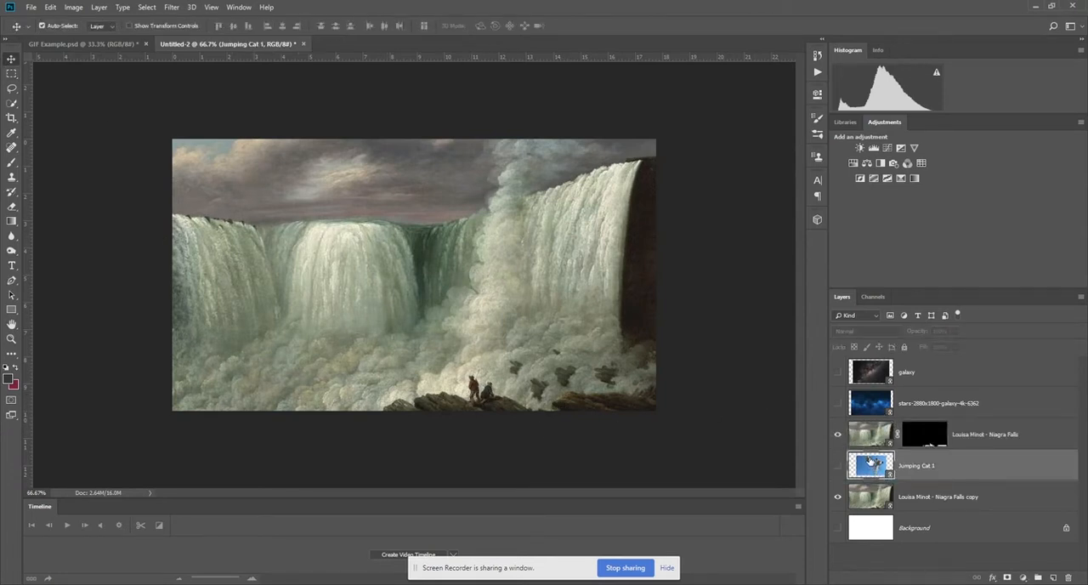
Show the Jumping Cat 1 layer and move it down so the rocks and figures overlap the larger kitten.
left_click(837, 464)
left_click_drag(480, 260, 477, 383)
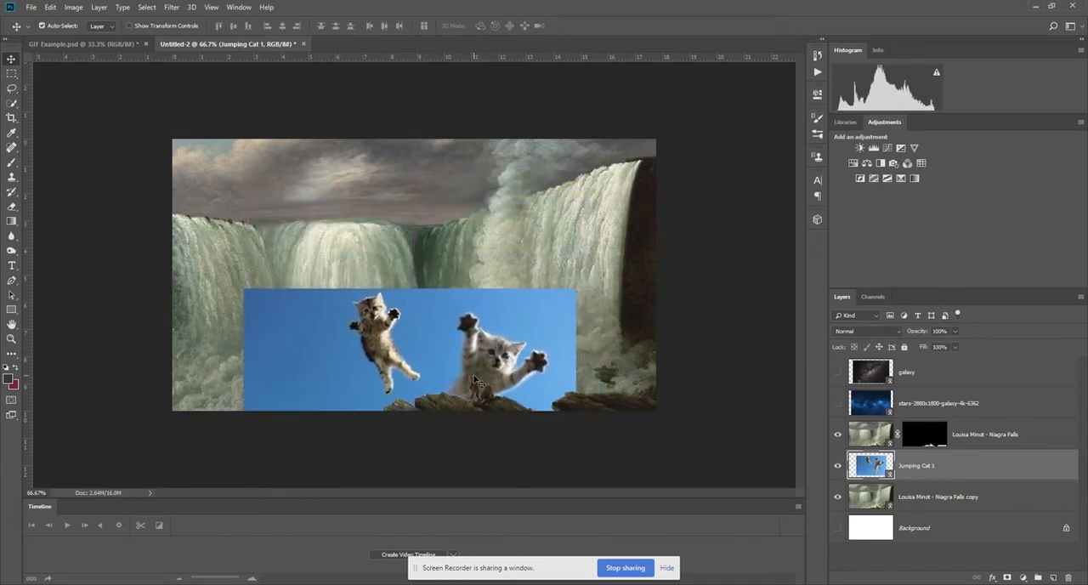
key("ctrl+plus")
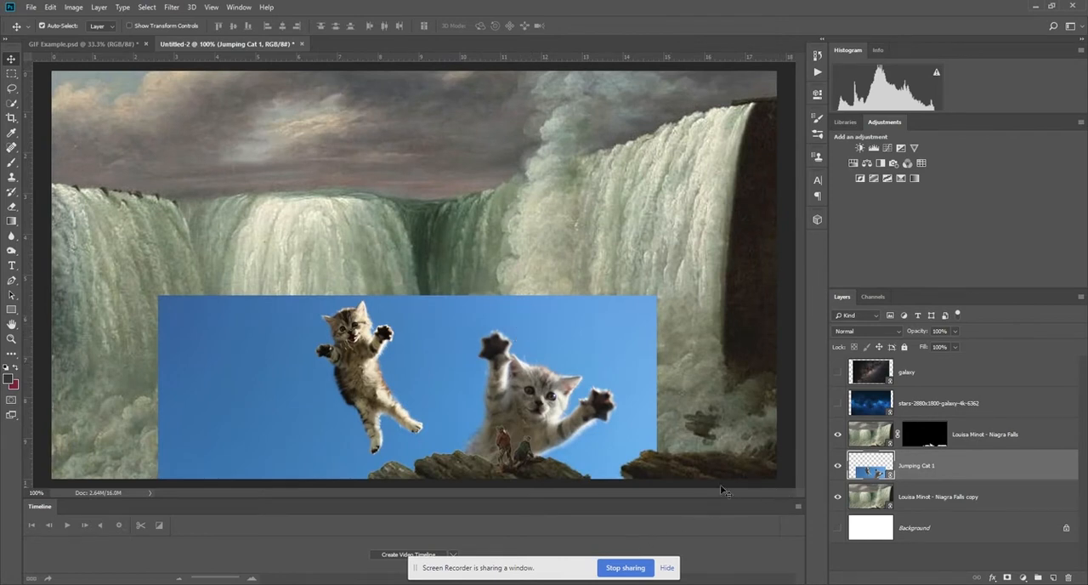
left_click(724, 435)
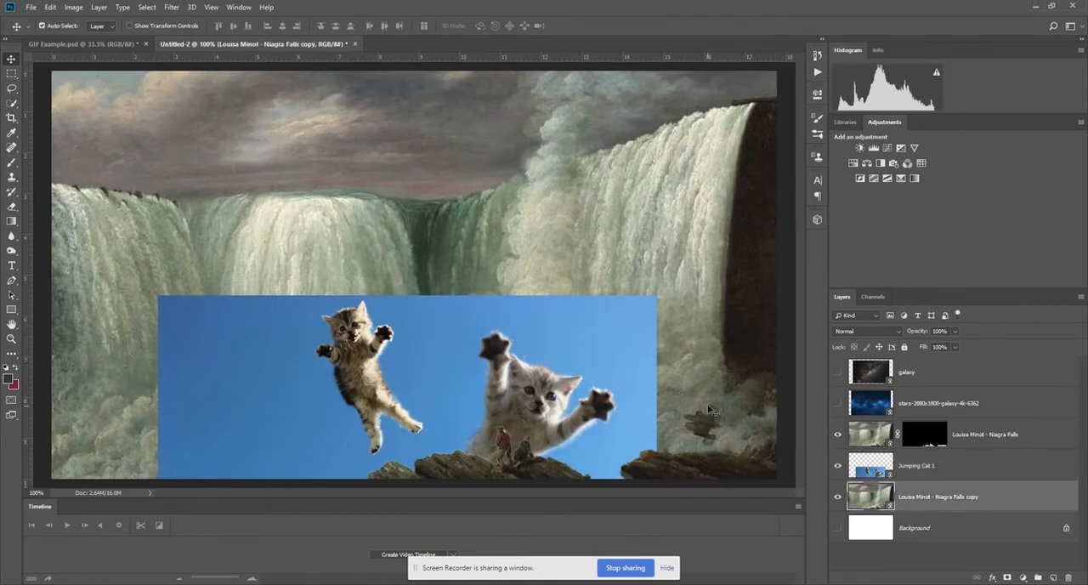
key("ctrl+minus")
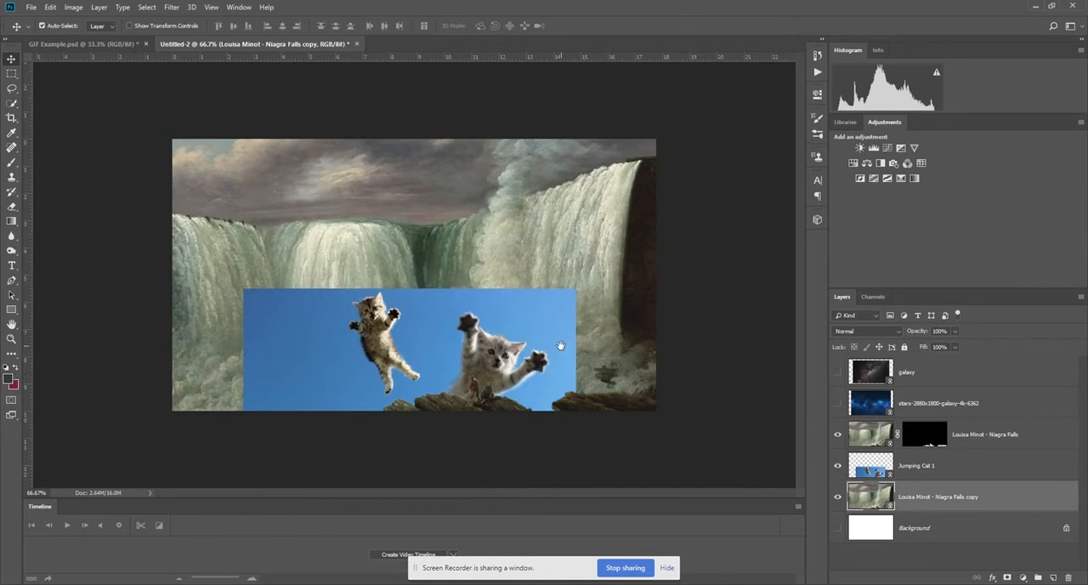
Move the kitten image fully onto the canvas, leave only that layer visible and take it into Select and Mask.
left_click_drag(520, 371, 421, 259)
left_click(837, 497)
left_click(837, 434)
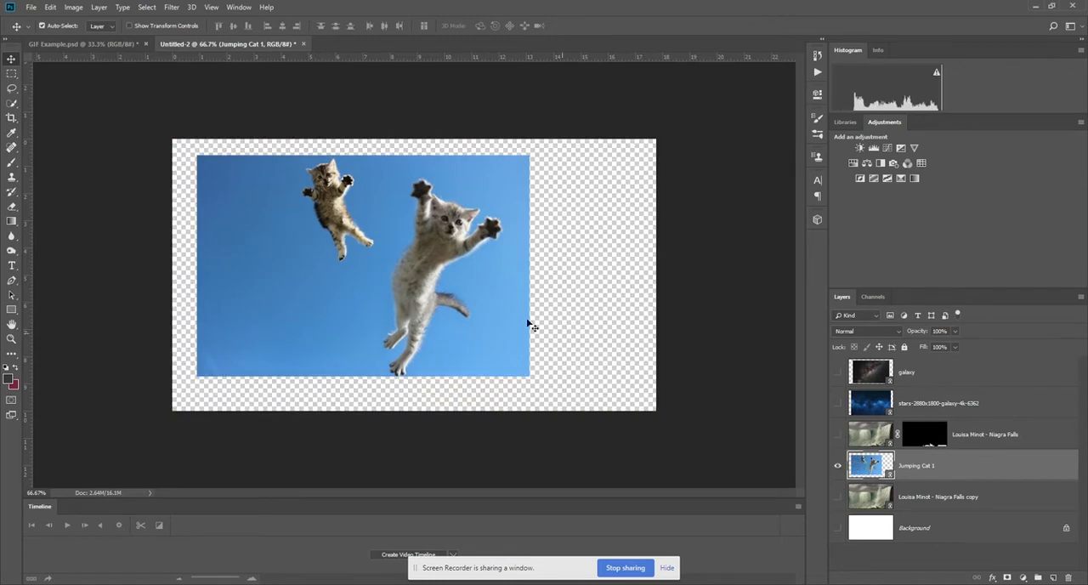
left_click(157, 7)
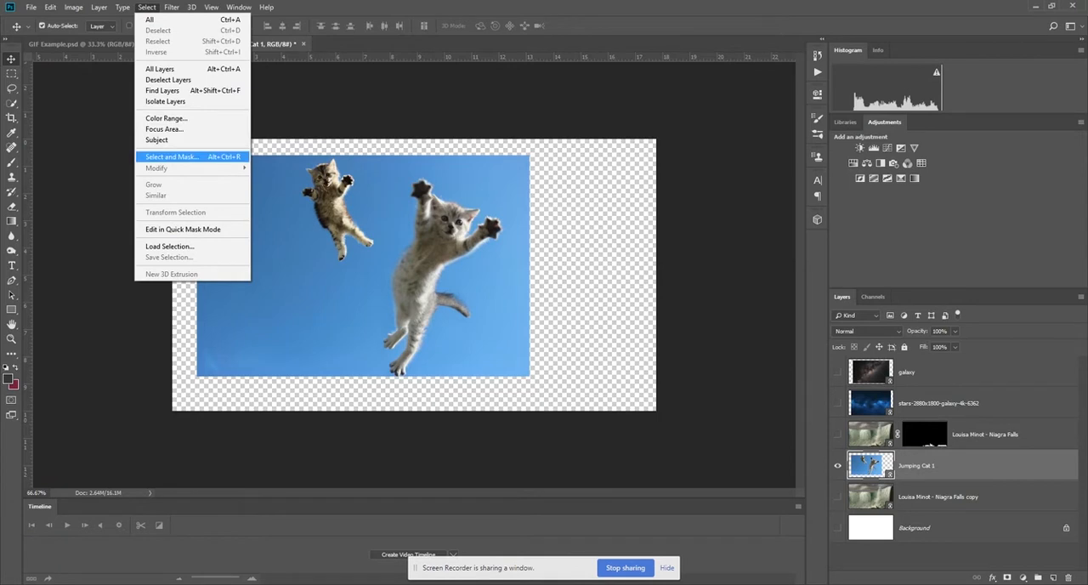
left_click(175, 156)
Try to select the larger grey kitten by painting over it with the Quick Selection brush.
mouse_move(481, 231)
left_mouse_down()
mouse_move(485, 289)
mouse_move(515, 260)
mouse_move(499, 294)
mouse_move(543, 275)
left_mouse_up()
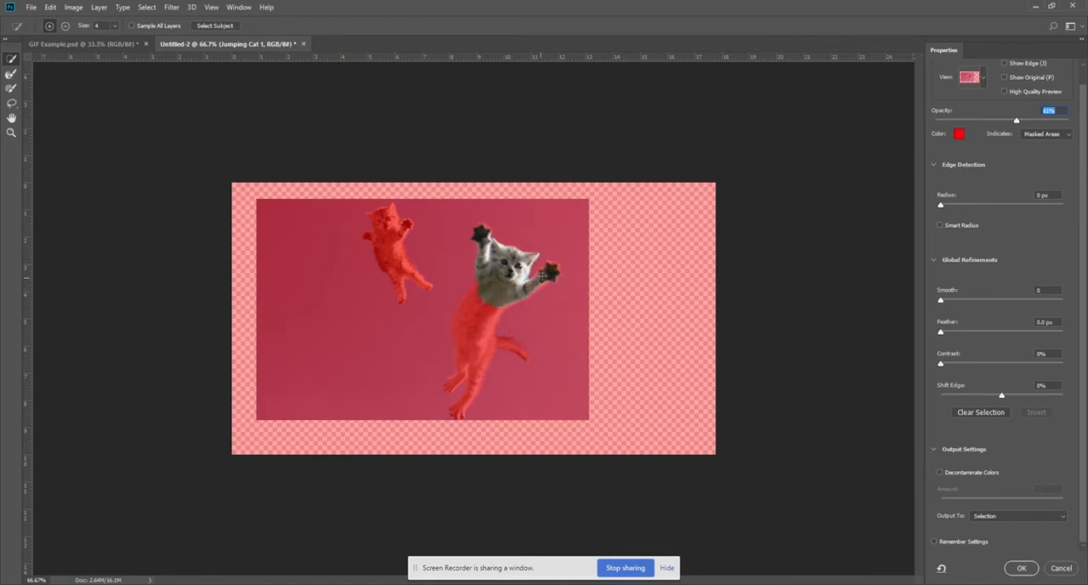
mouse_move(475, 308)
left_mouse_down()
mouse_move(472, 394)
mouse_move(459, 415)
mouse_move(451, 383)
left_mouse_up()
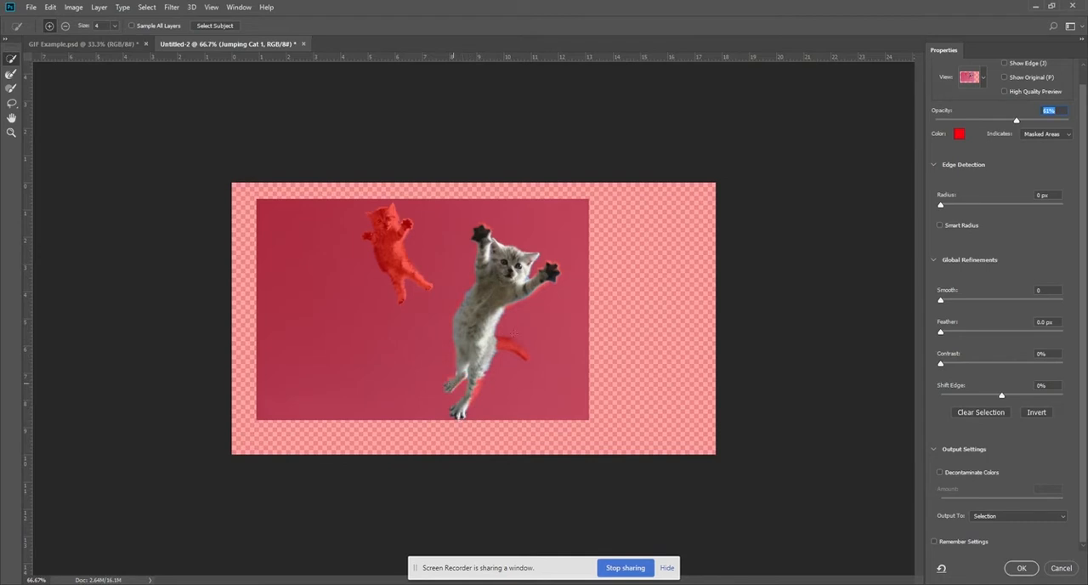
left_click(509, 342)
key("ctrl+z")
key("alt")
key("alt")
key("ctrl+alt+z")
key("ctrl+alt+z")
key("ctrl+alt+z")
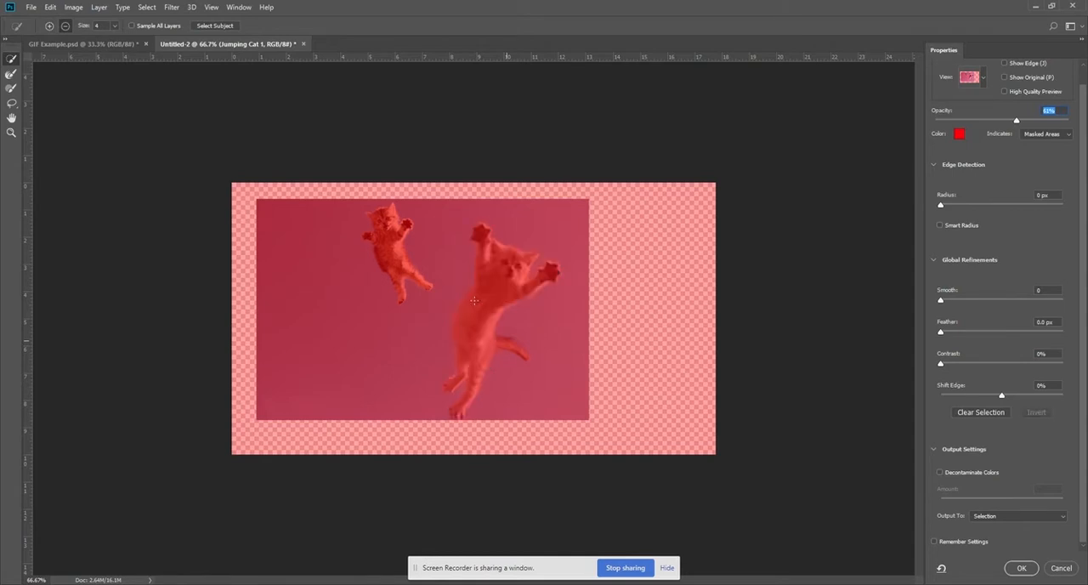
Select both kittens automatically with Select Subject.
left_click(215, 27)
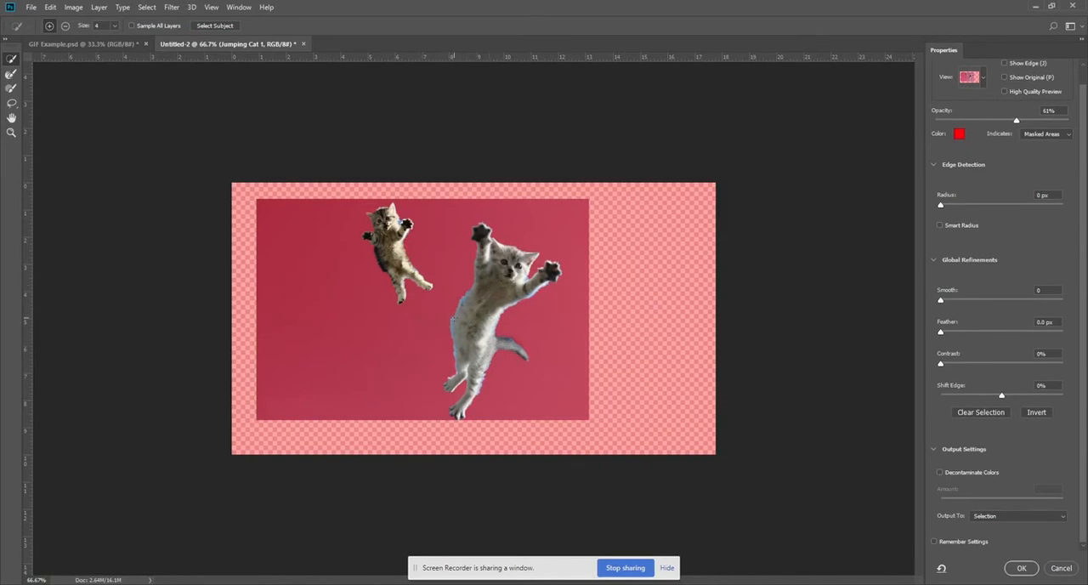
key("ctrl+plus")
key("ctrl+plus")
left_click_drag(519, 330, 574, 223)
left_click_drag(551, 333, 612, 511)
left_click_drag(366, 181, 396, 228)
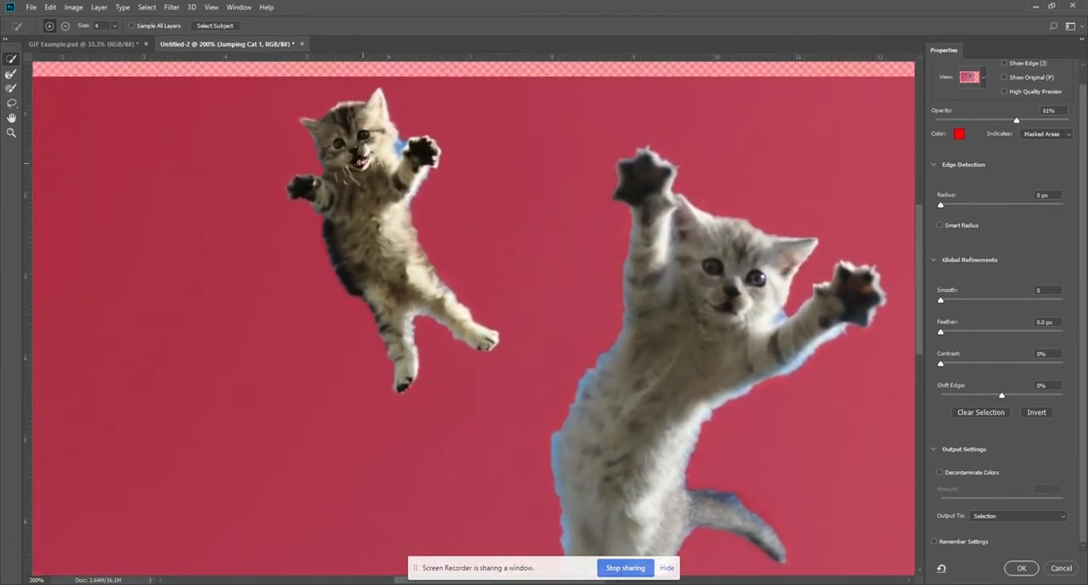
Enlarge the Quick Selection brush to 175 and subtract the smaller kitten, keeping only the larger grey one selected.
key("bracketleft")
key("bracketright")
key("bracketright")
key("bracketright")
key("bracketright")
key("bracketright")
key("bracketright")
key("bracketright")
key("bracketright")
key("bracketright")
key("bracketright")
key("bracketright")
key("bracketright")
key("bracketright")
key("bracketright")
key("bracketright")
key("bracketright")
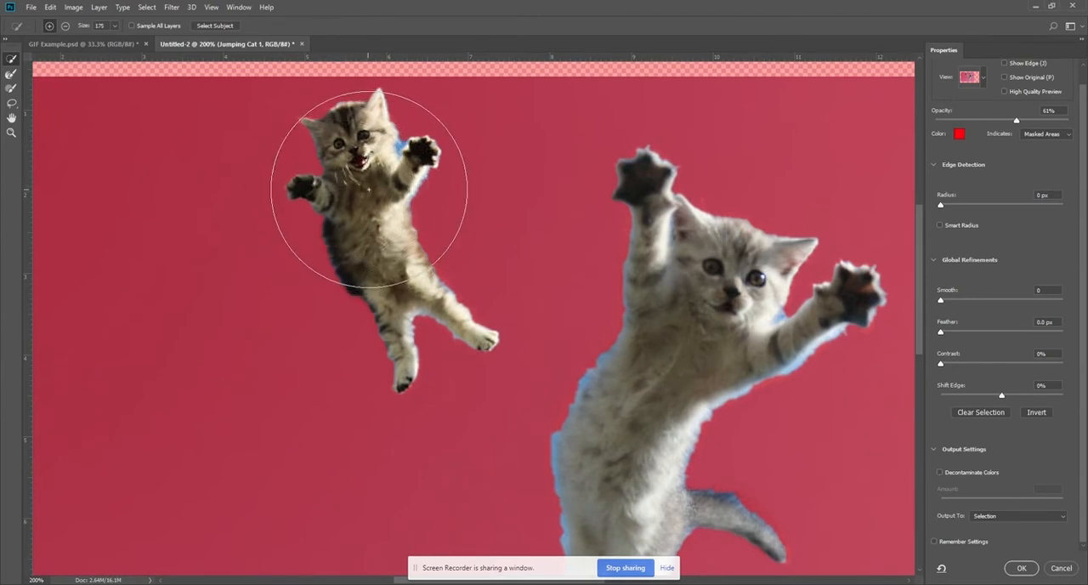
left_click(366, 179, "alt")
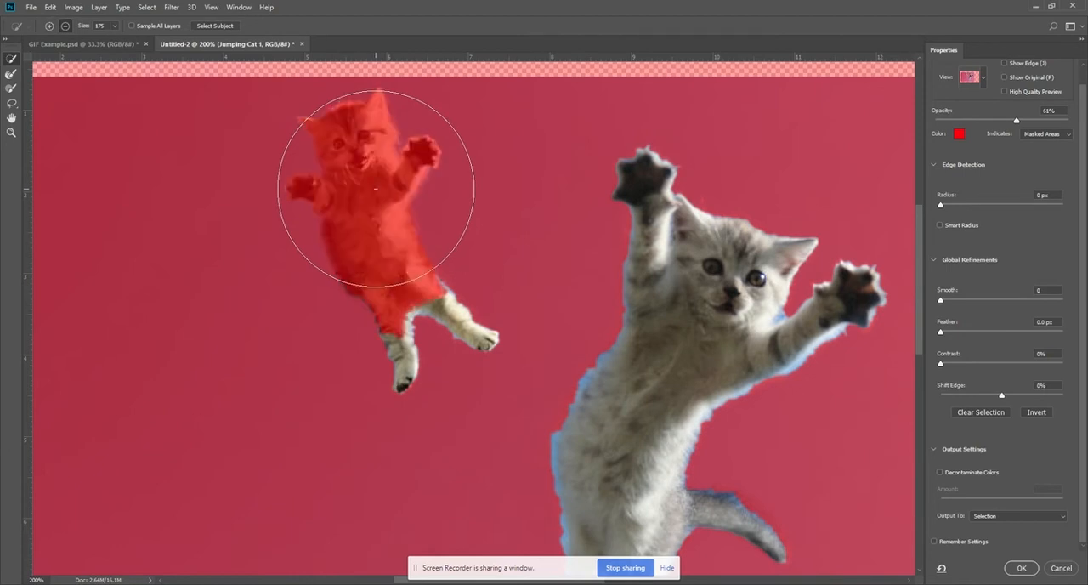
left_click(422, 325, "alt")
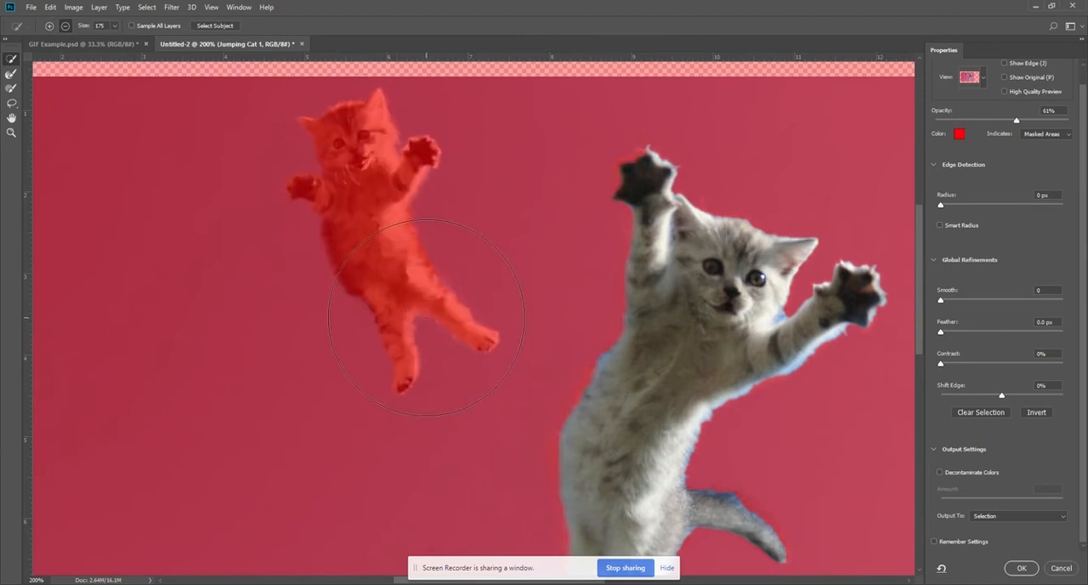
left_click_drag(485, 335, 383, 192)
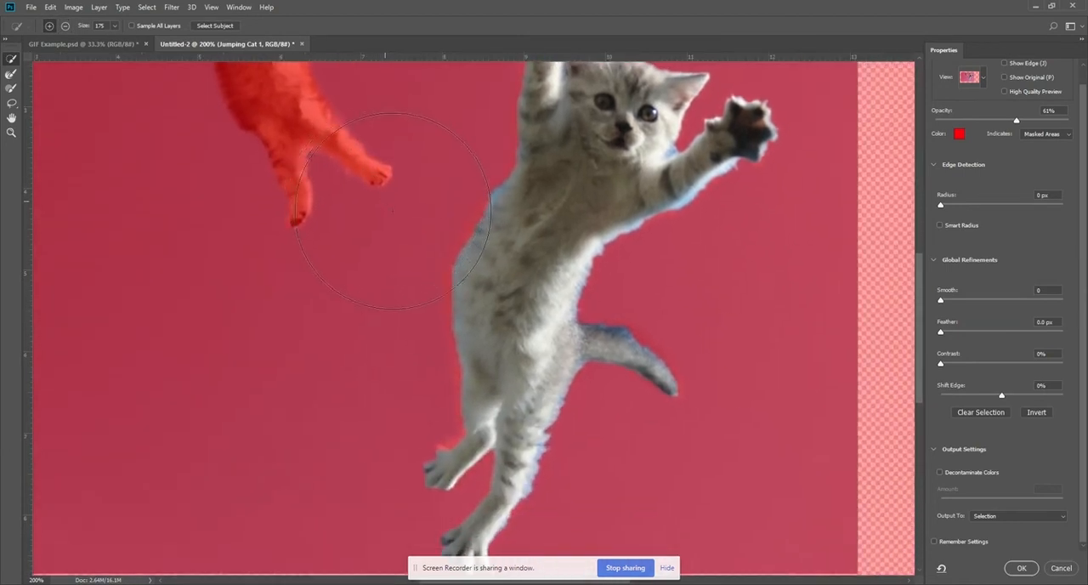
key("ctrl+minus")
key("ctrl+minus")
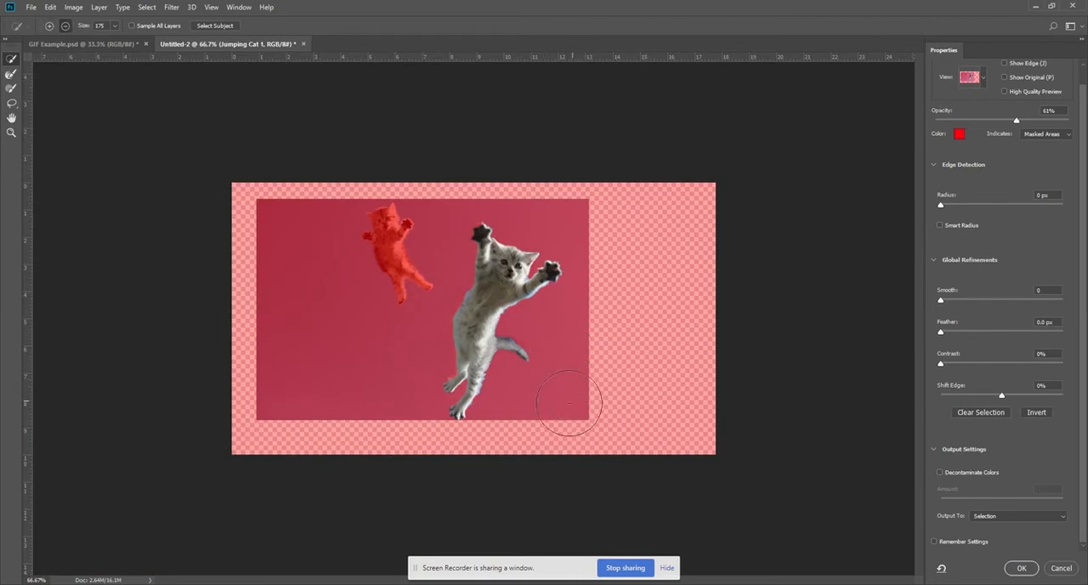
left_click(565, 398, "alt")
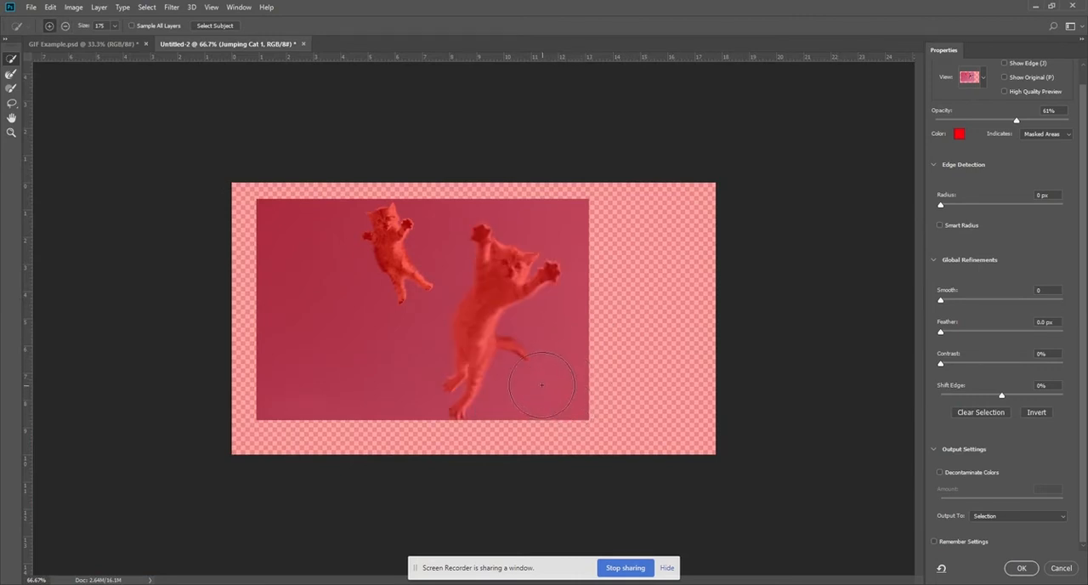
left_click(533, 378)
Use the Refine Edge Brush at size 13 along the grey kitten's back and hind legs.
key("ctrl+plus")
key("ctrl+plus")
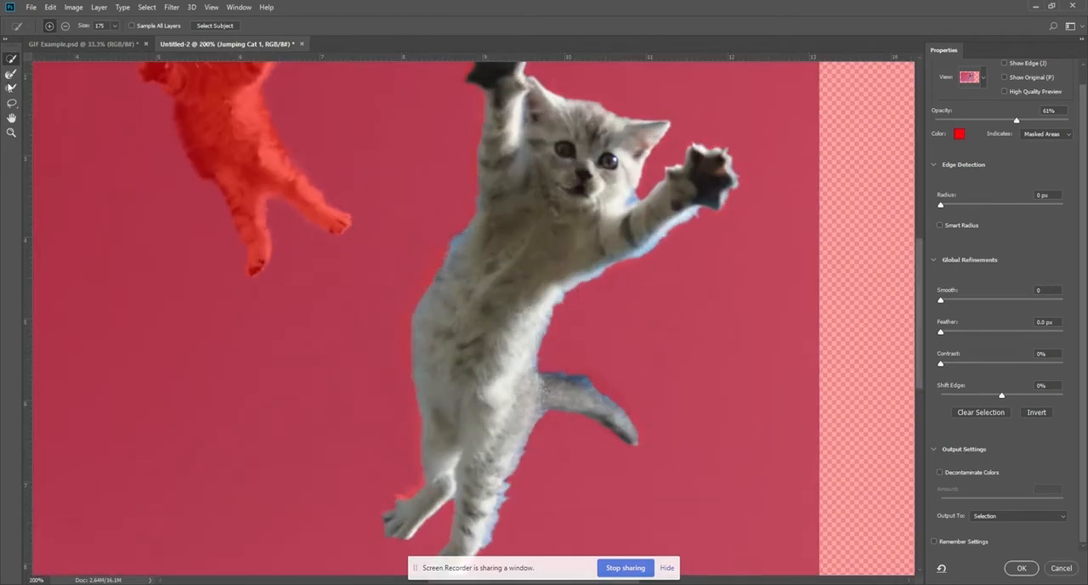
left_click(11, 75)
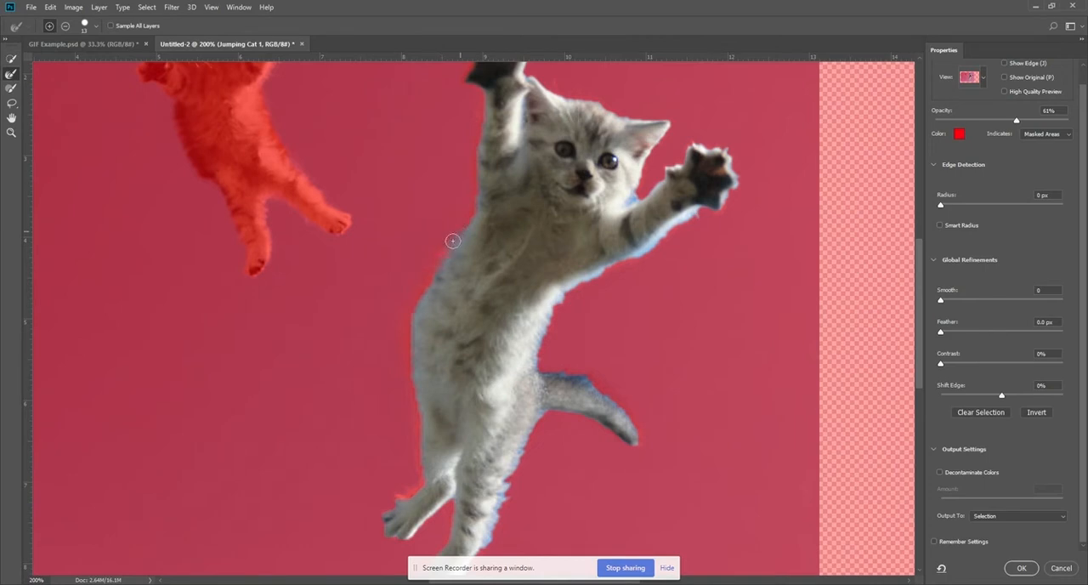
mouse_move(479, 186)
left_mouse_down()
mouse_move(418, 306)
mouse_move(422, 442)
mouse_move(437, 405)
mouse_move(433, 300)
mouse_move(489, 329)
mouse_move(487, 262)
mouse_move(490, 328)
mouse_move(493, 257)
mouse_move(497, 302)
mouse_move(504, 270)
mouse_move(493, 303)
mouse_move(523, 199)
mouse_move(528, 212)
mouse_move(540, 196)
mouse_move(531, 223)
left_mouse_up()
left_click_drag(458, 362, 426, 403)
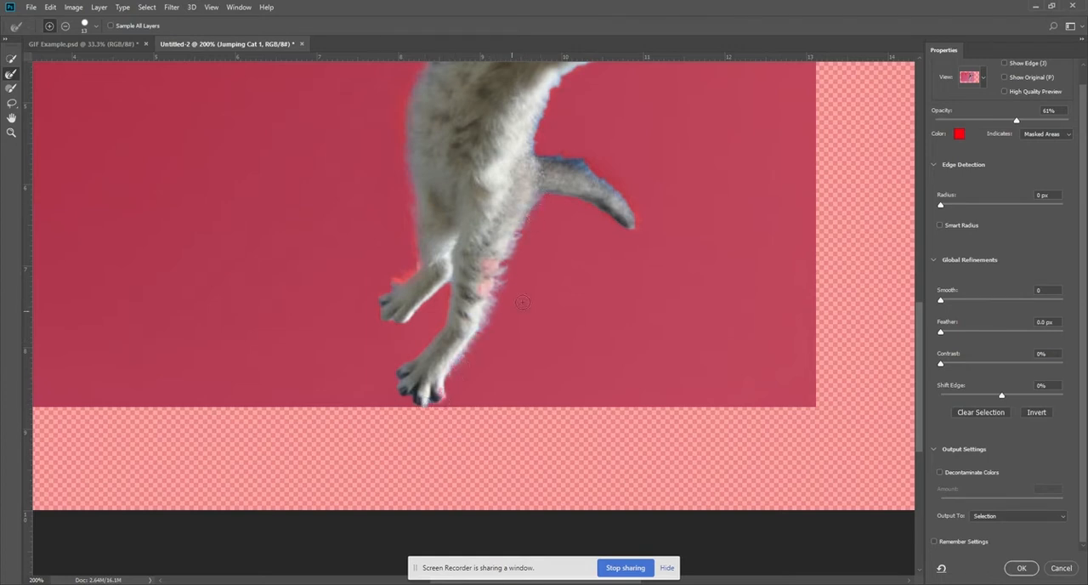
left_click_drag(529, 273, 464, 318)
left_click_drag(454, 274, 488, 337)
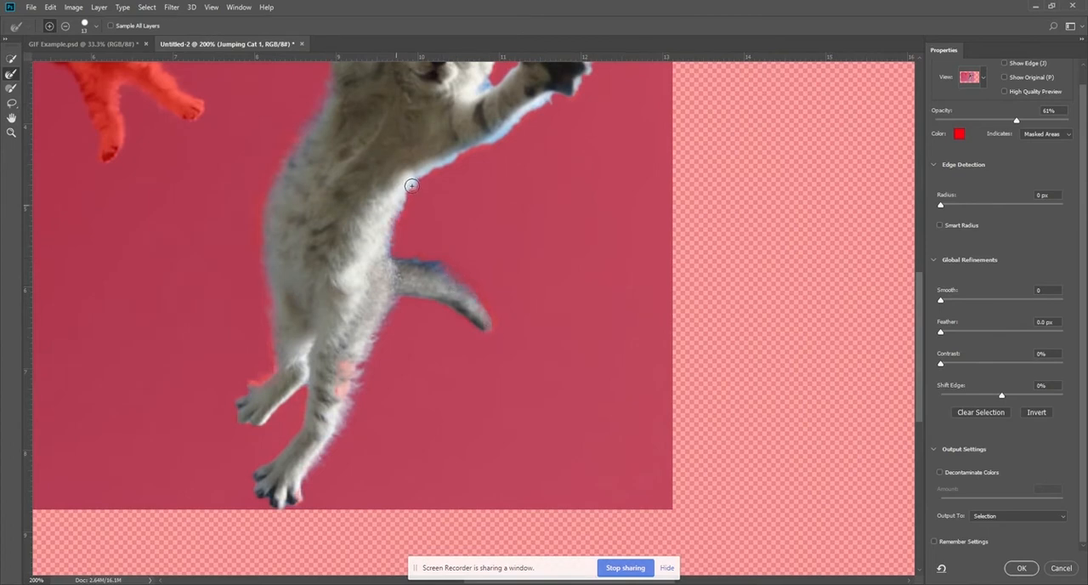
Refine the fur edge along the grey kitten's belly, outstretched arm, paw and the gap beside its face.
left_click_drag(458, 233, 393, 385)
left_click_drag(412, 299, 486, 251)
left_click_drag(517, 195, 515, 239)
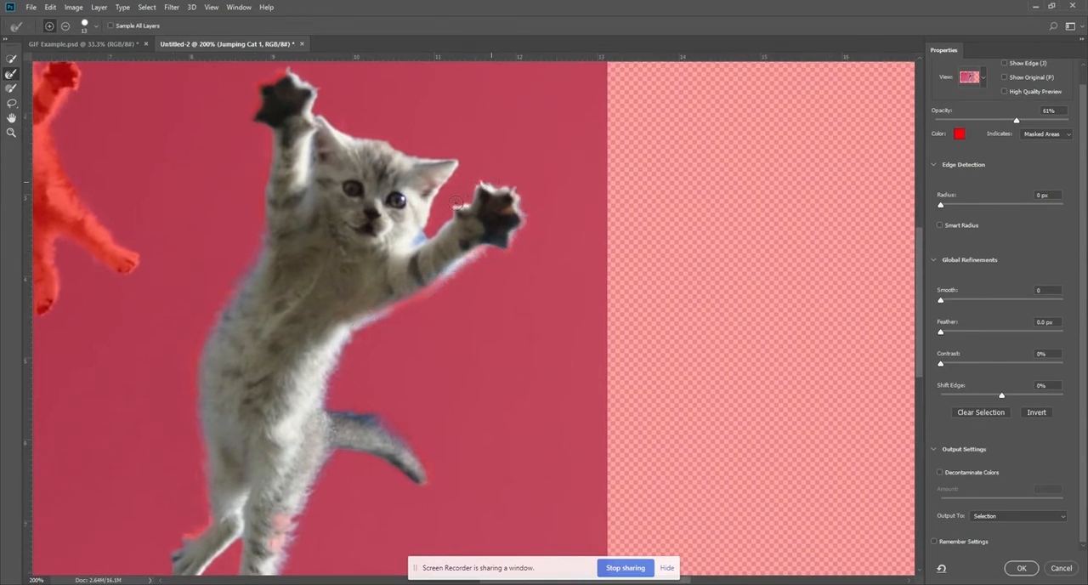
left_click_drag(419, 238, 417, 240)
left_click_drag(455, 184, 573, 262)
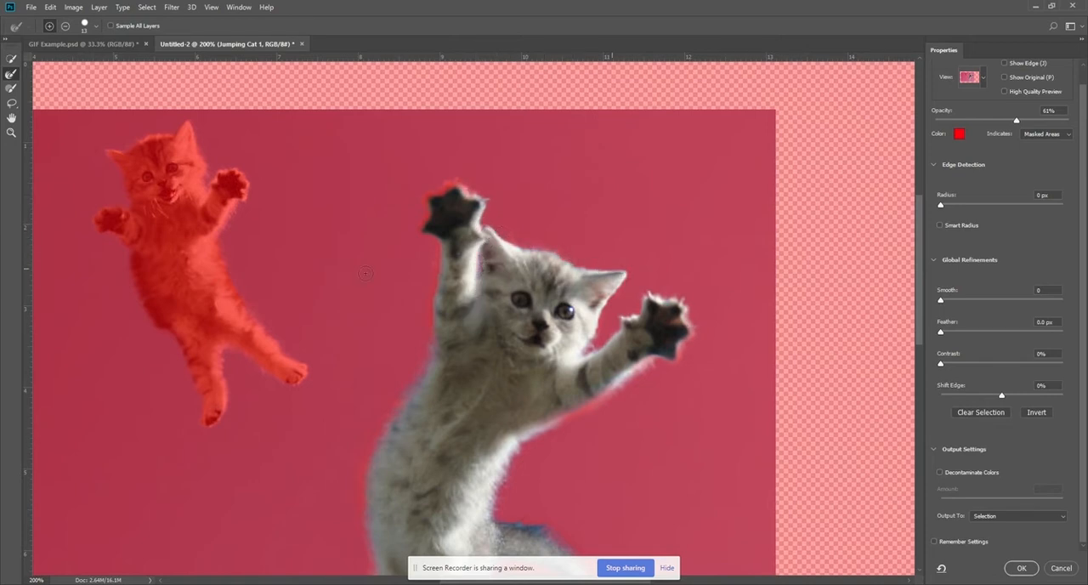
Refine the remaining edges along the grey kitten's outer back and tail, bringing the whole canvas back into view.
left_click_drag(447, 348, 563, 170)
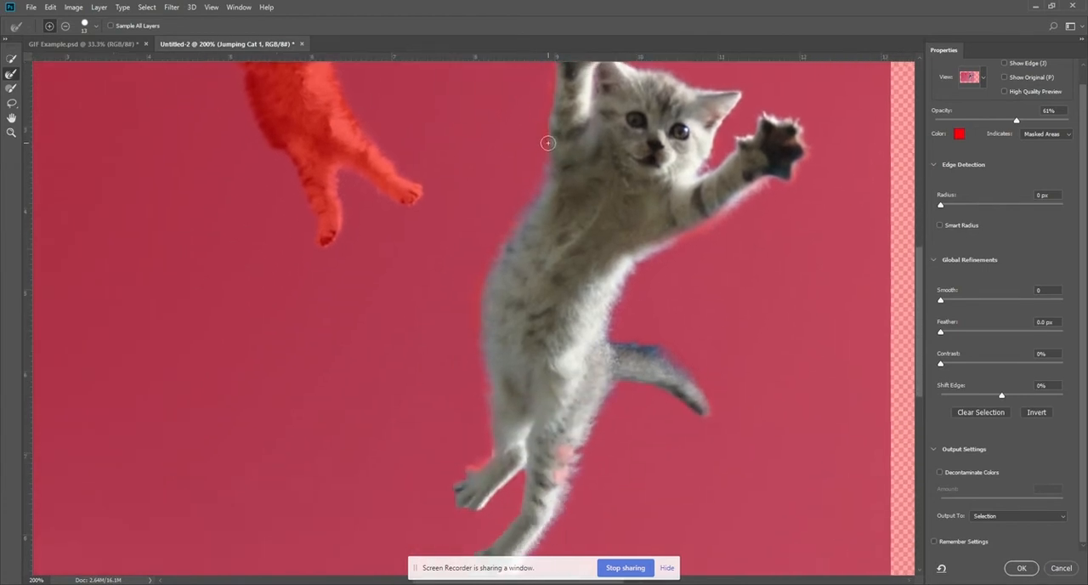
left_click_drag(471, 320, 482, 376)
left_click_drag(698, 382, 606, 272)
key("ctrl+minus")
key("ctrl+minus")
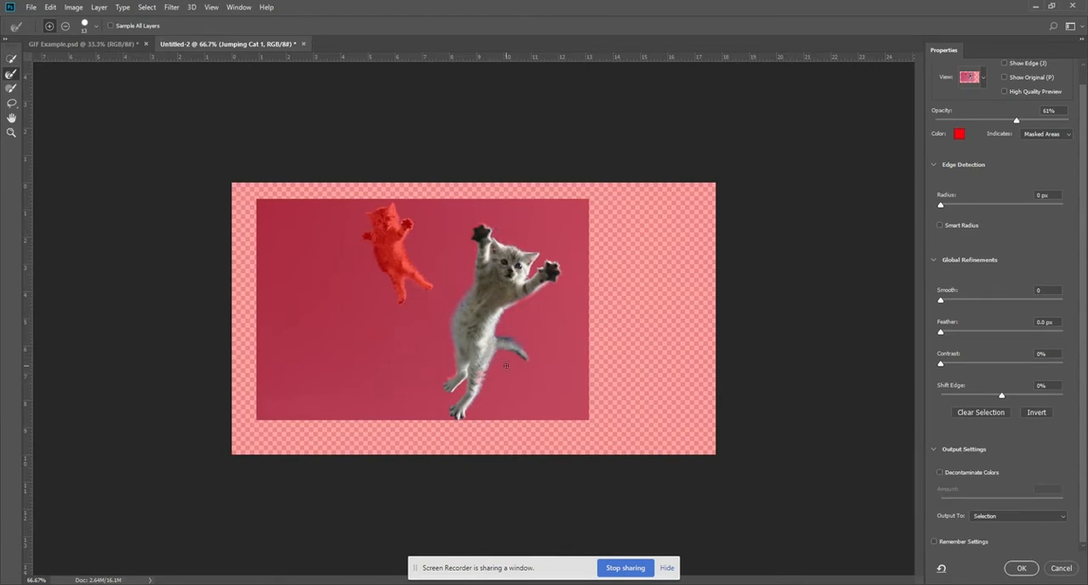
Check the grey kitten's outline from the hind paws up to the head and touch up the raised paw's edge.
key("ctrl+plus")
key("ctrl+plus")
mouse_move(512, 432)
left_mouse_down()
mouse_move(501, 260)
mouse_move(479, 217)
left_mouse_up()
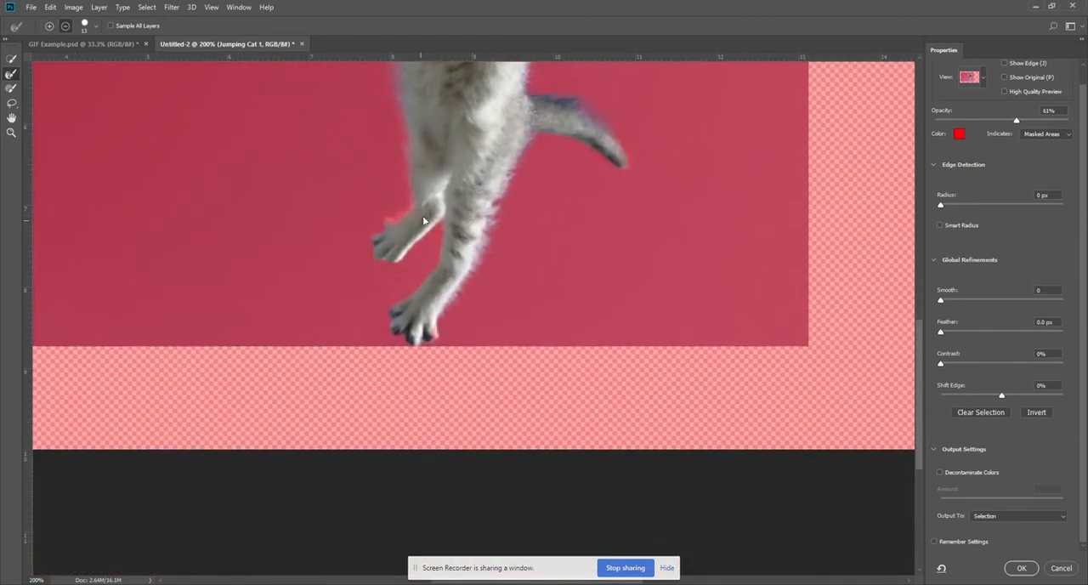
left_click_drag(477, 176, 481, 380)
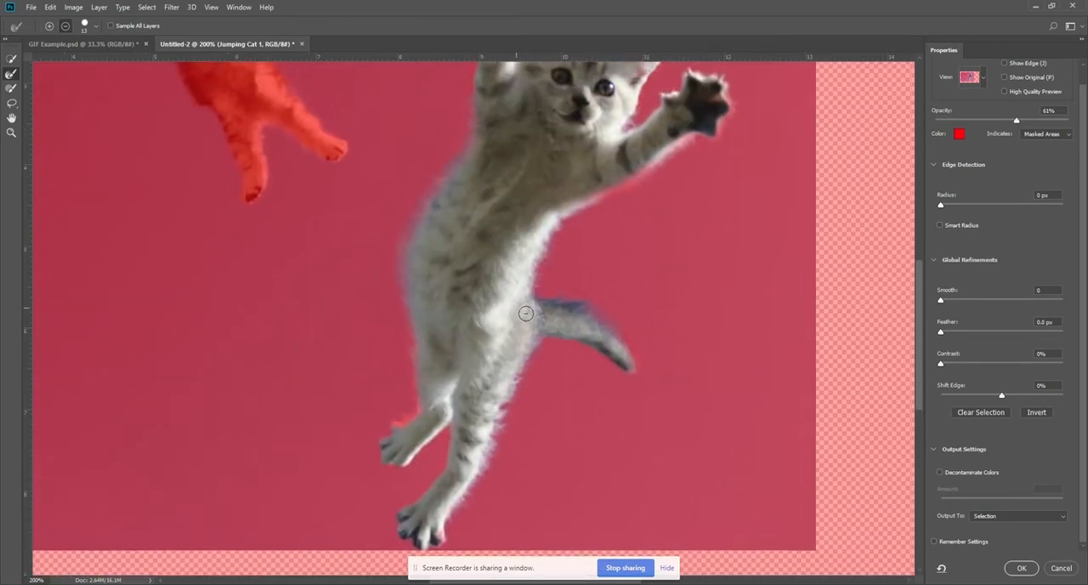
left_click_drag(447, 246, 463, 383)
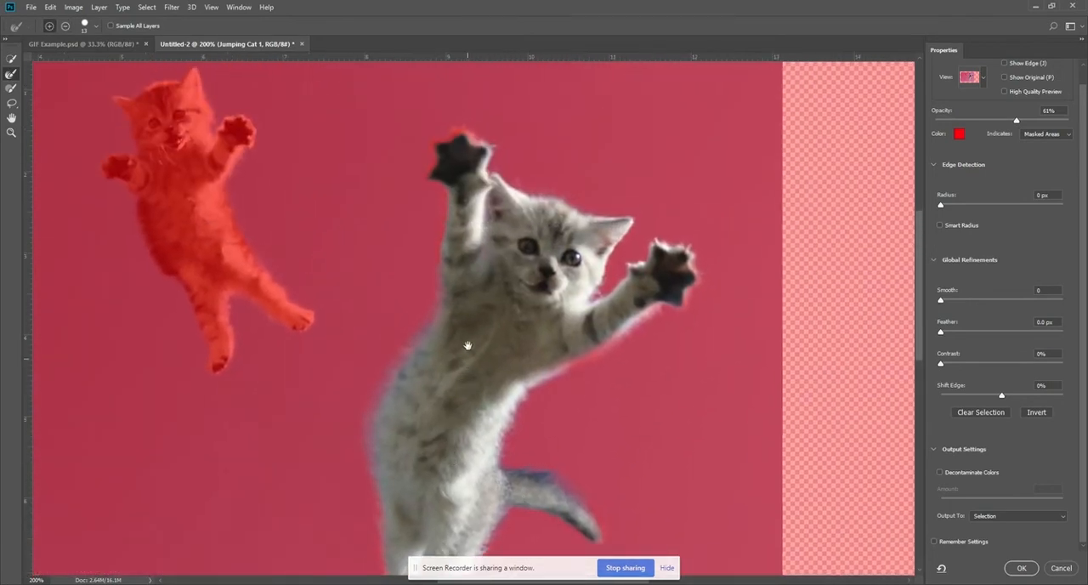
left_click_drag(448, 164, 449, 146)
key("ctrl+minus")
key("ctrl+minus")
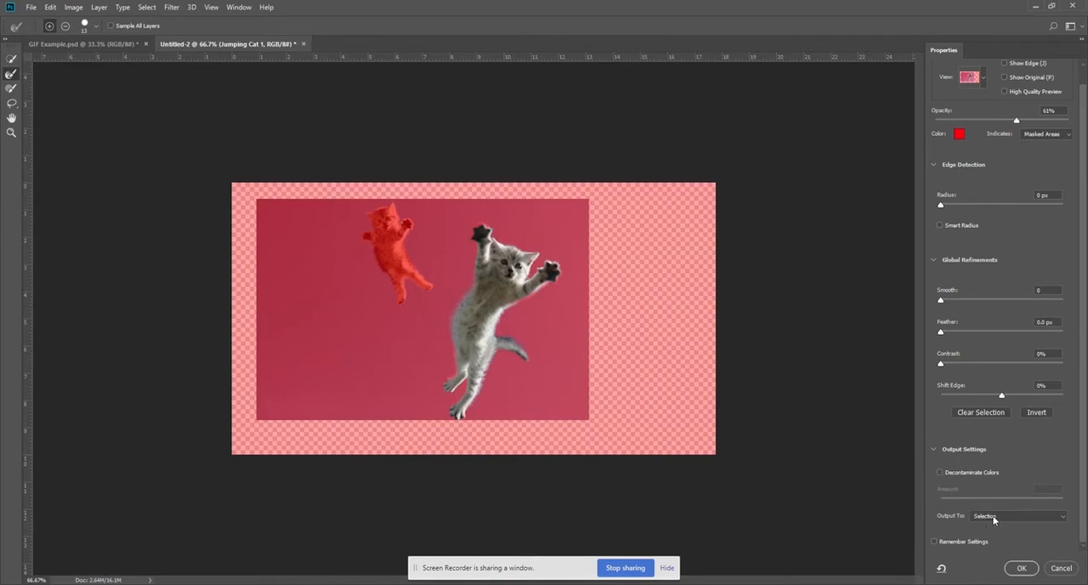
Mask the Jumping Cat 1 layer with the refined kitten selection and enlarge the timeline area beneath the canvas.
left_click(1026, 567)
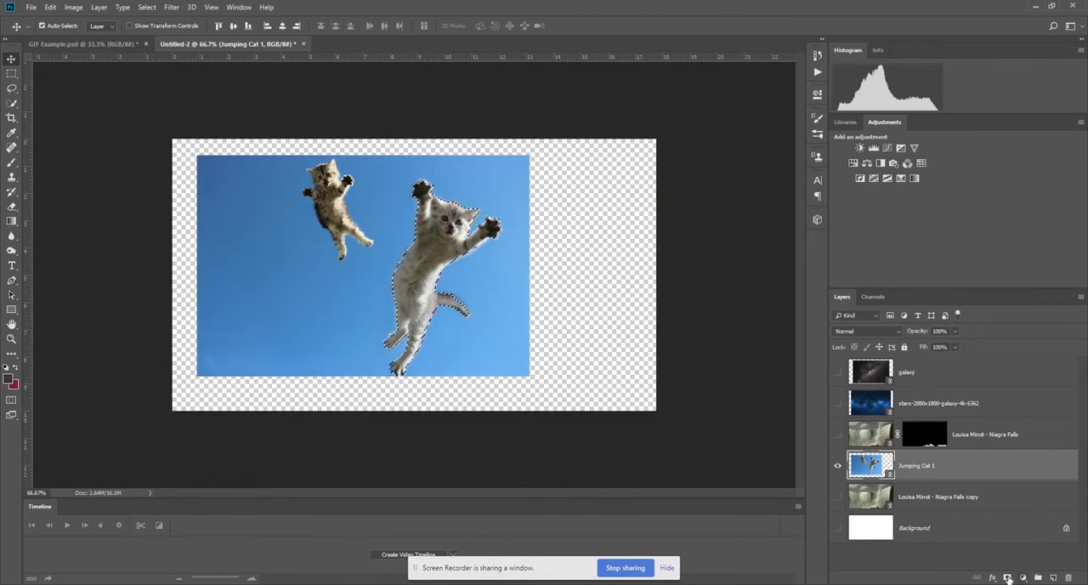
left_click(1007, 577)
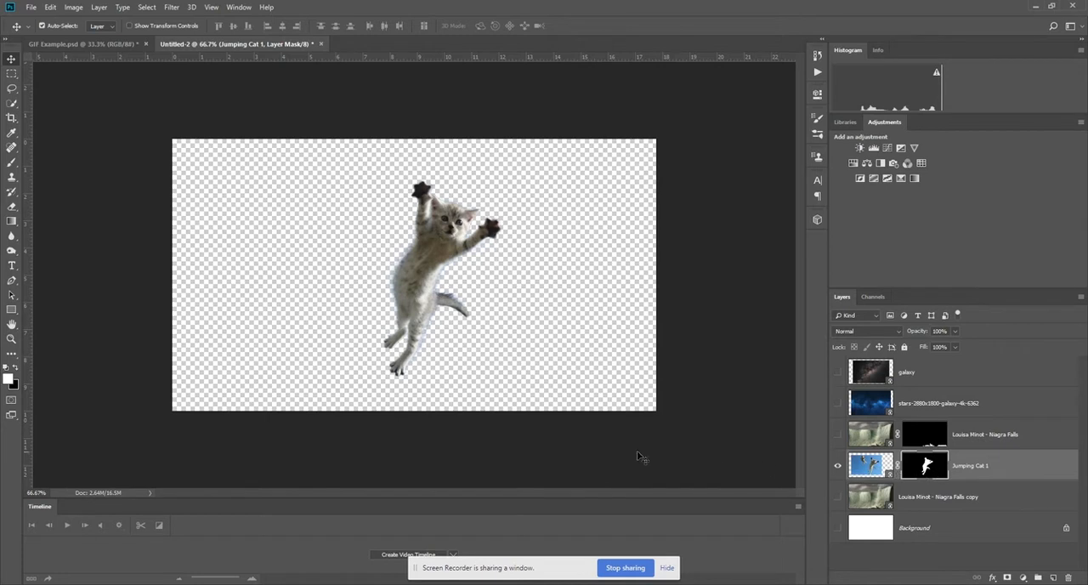
left_click_drag(570, 500, 556, 376)
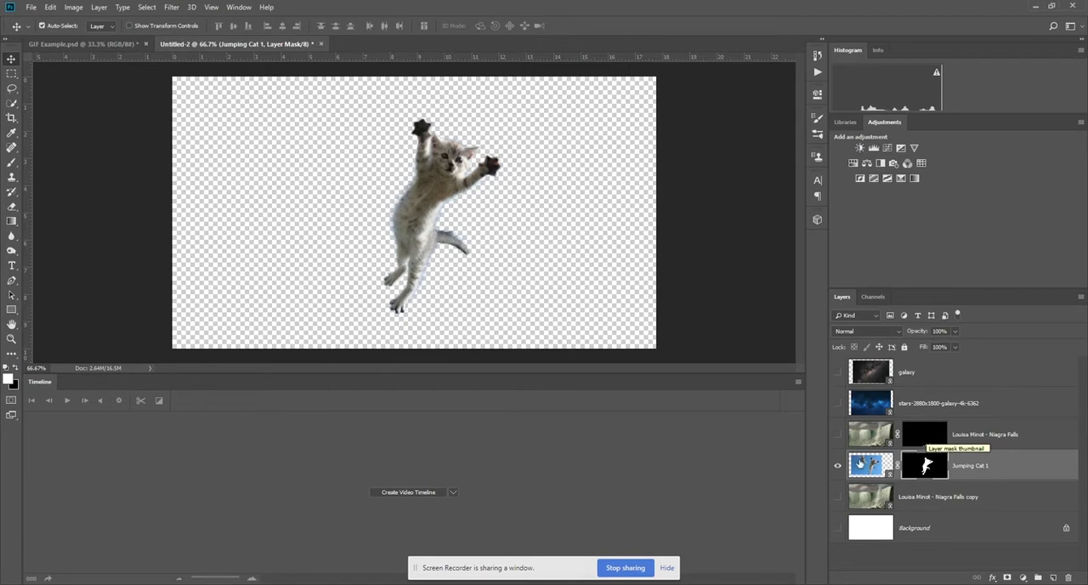
Convert the masked Jumping Cat 1 layer to a smart object.
left_click(860, 463)
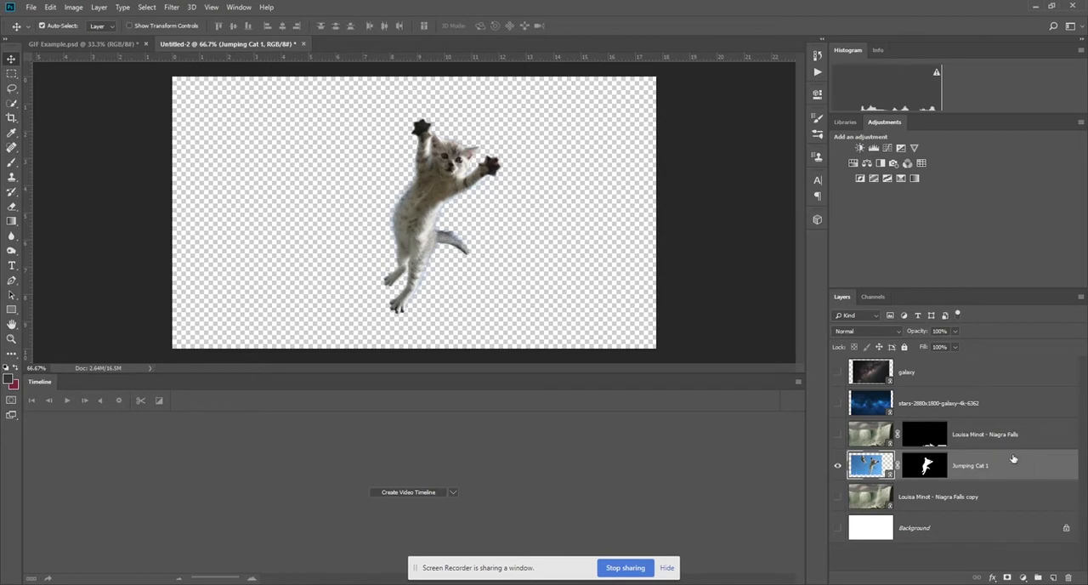
right_click(1033, 471)
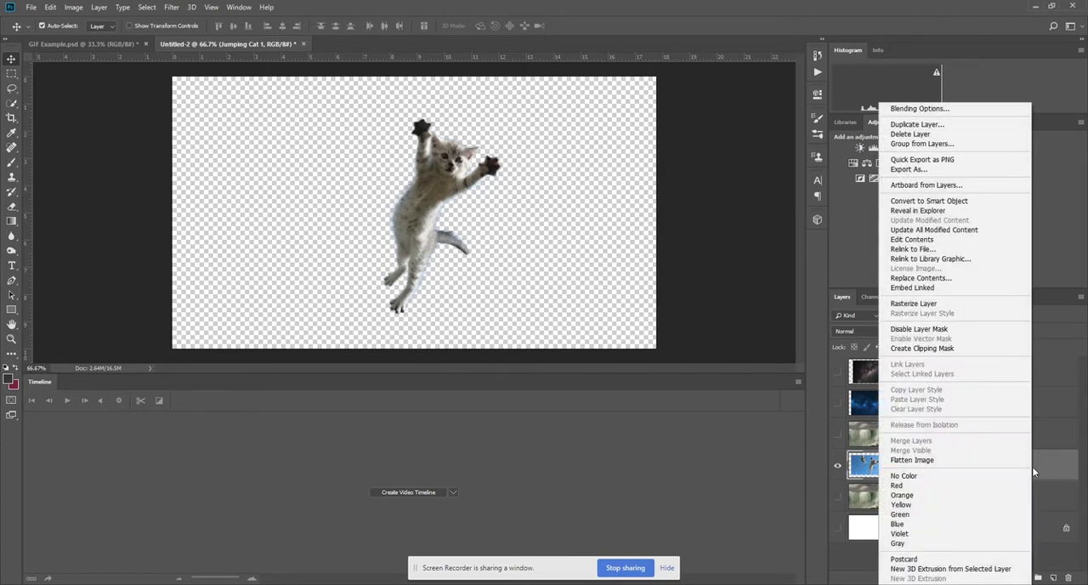
left_click(1050, 470)
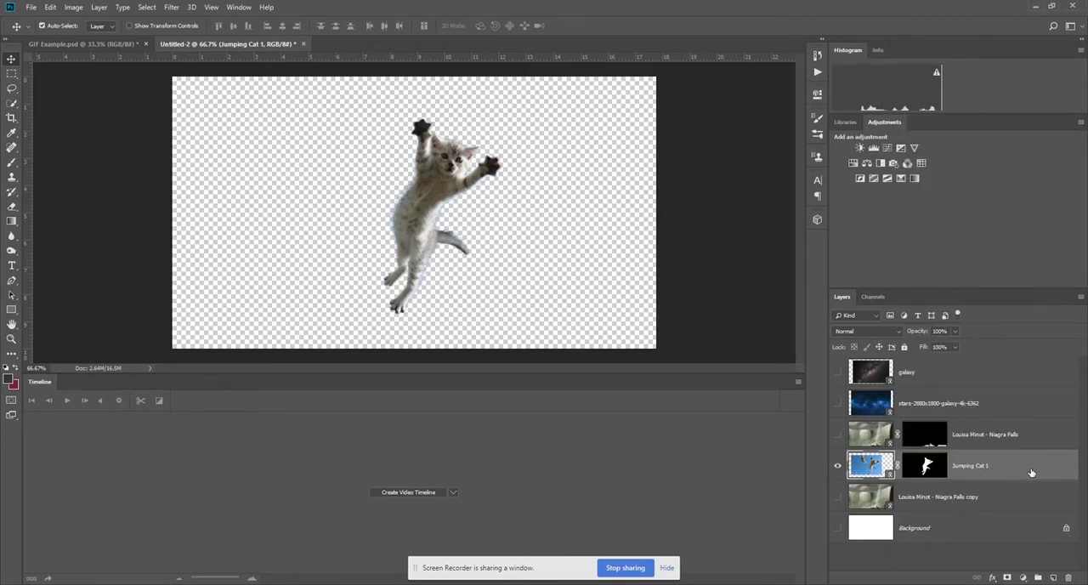
right_click(1031, 472)
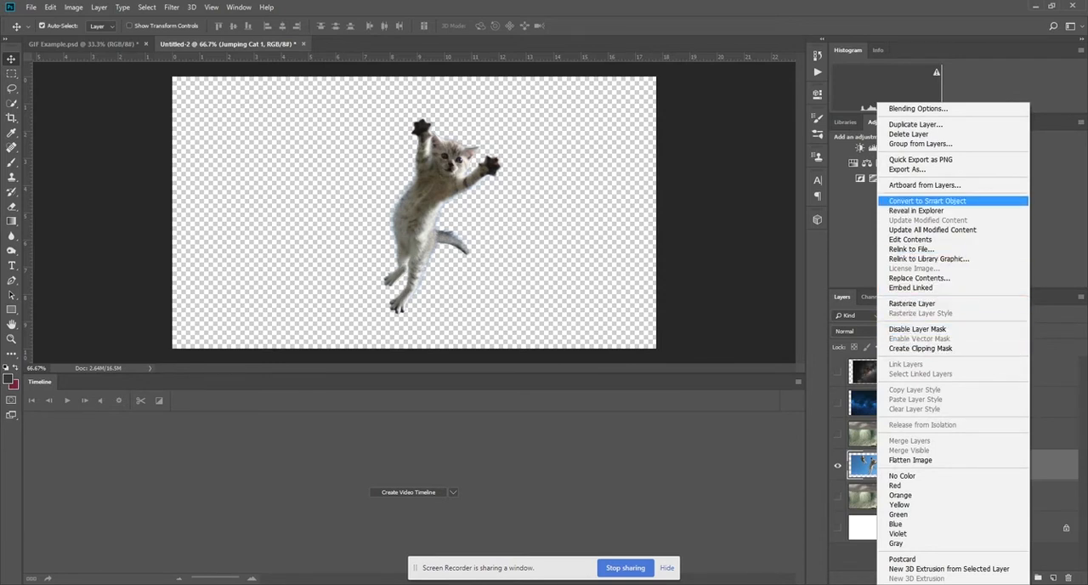
left_click(926, 201)
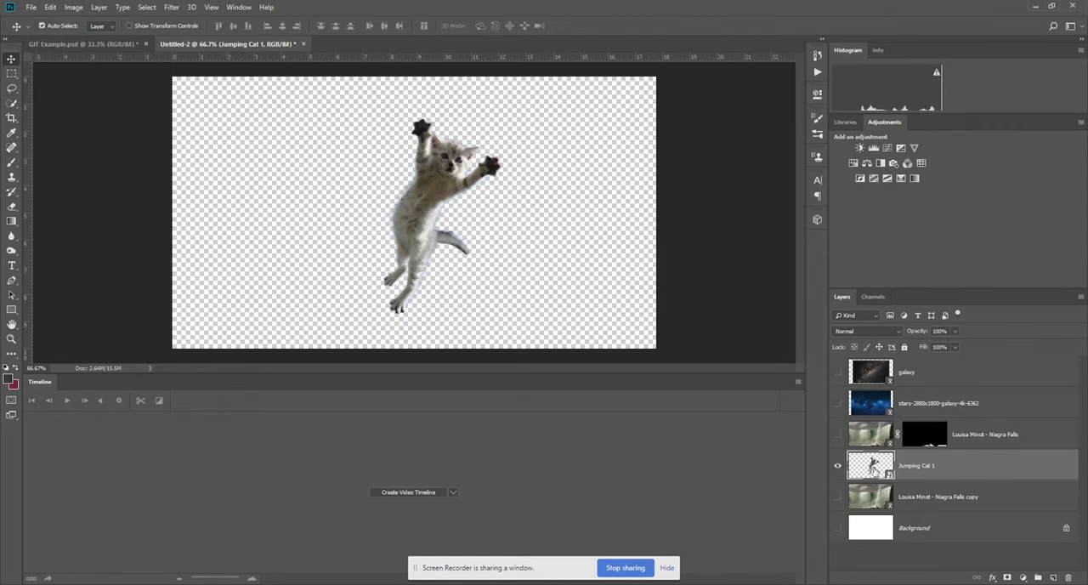
Open the Jumping Cat 1 smart object to examine its contents and mask, and return to the Untitled-2 document.
double_click(872, 467)
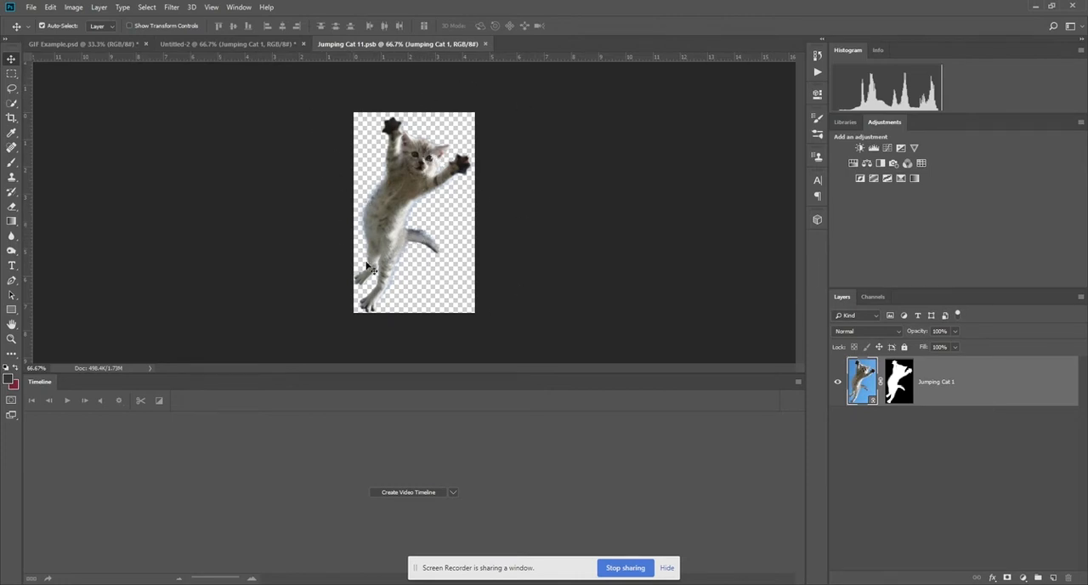
left_click(28, 8)
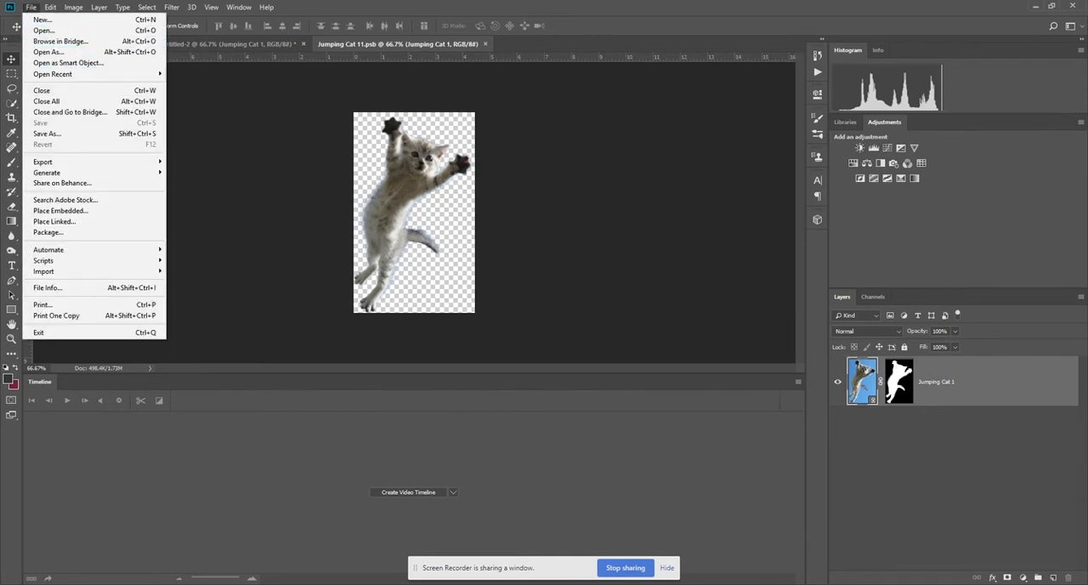
left_click(300, 145)
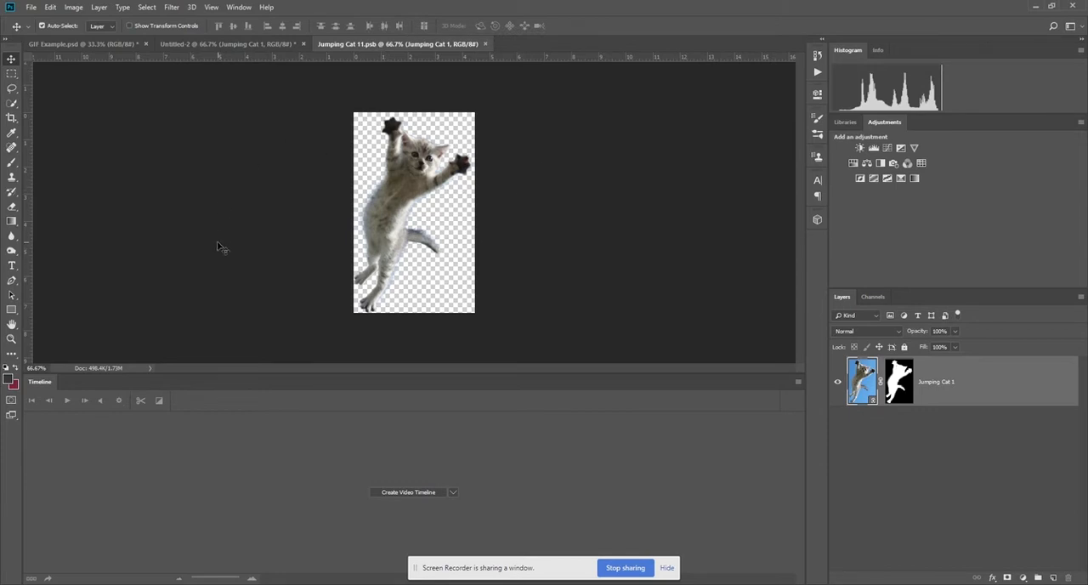
left_click(220, 44)
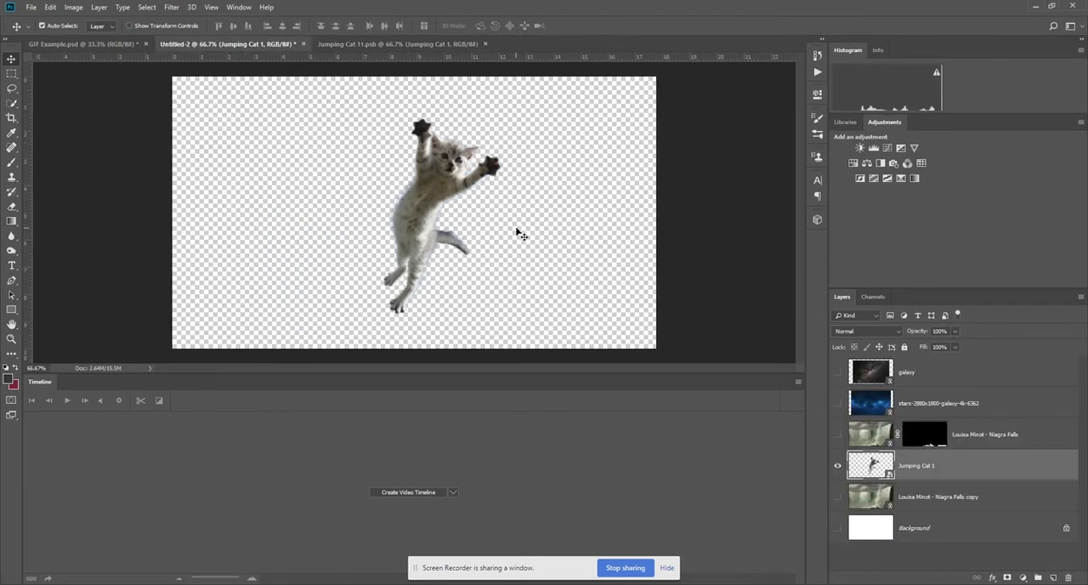
Show both Niagra Falls layers, the masked rocks and the full copy, together with the kitten.
left_click(837, 497)
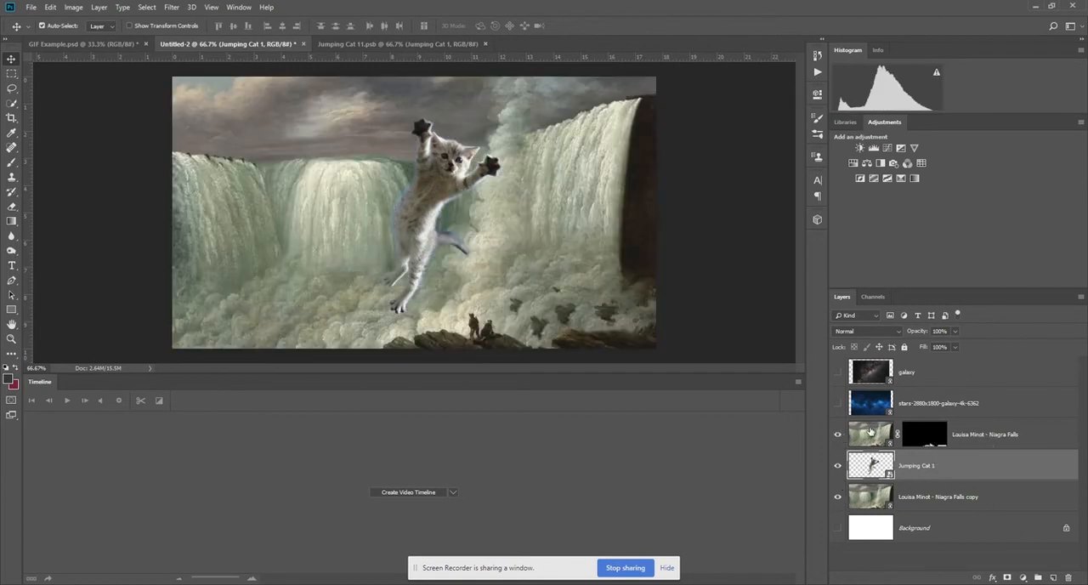
left_click(837, 496)
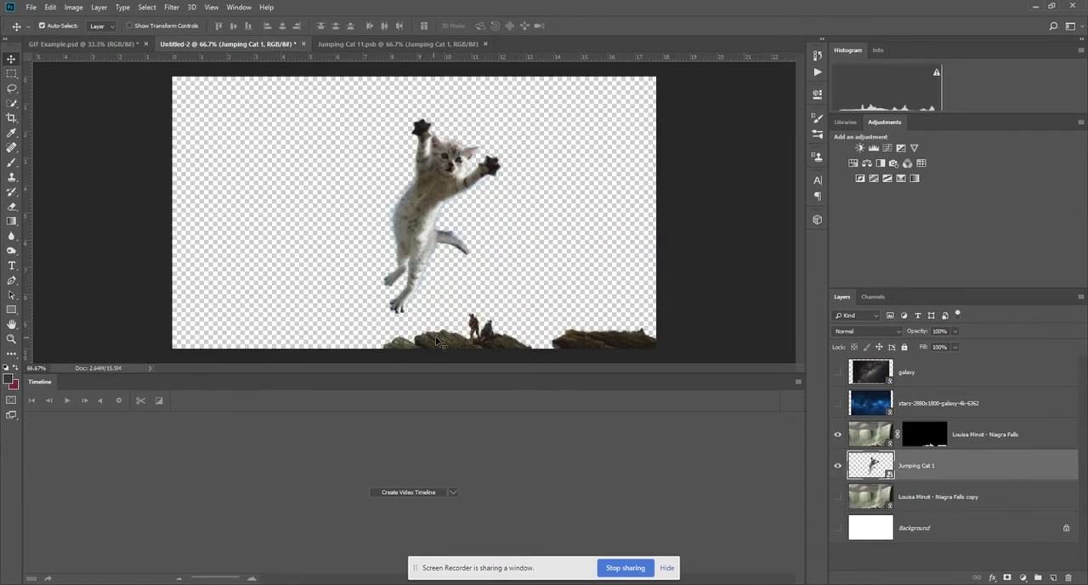
left_click(838, 498)
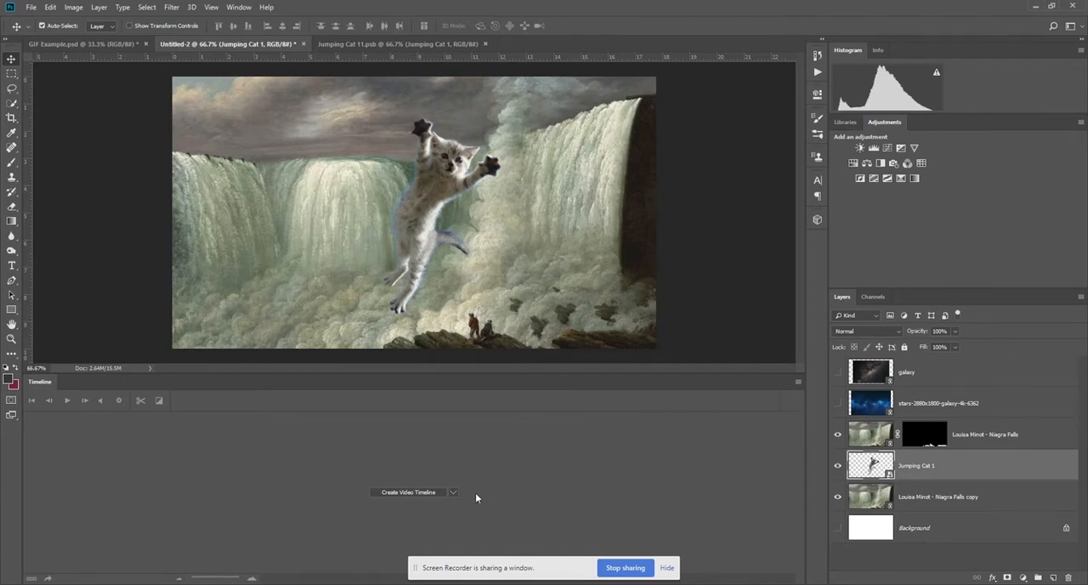
Create a video timeline for the collage and preview it, bringing the playhead back to the start.
left_click(404, 493)
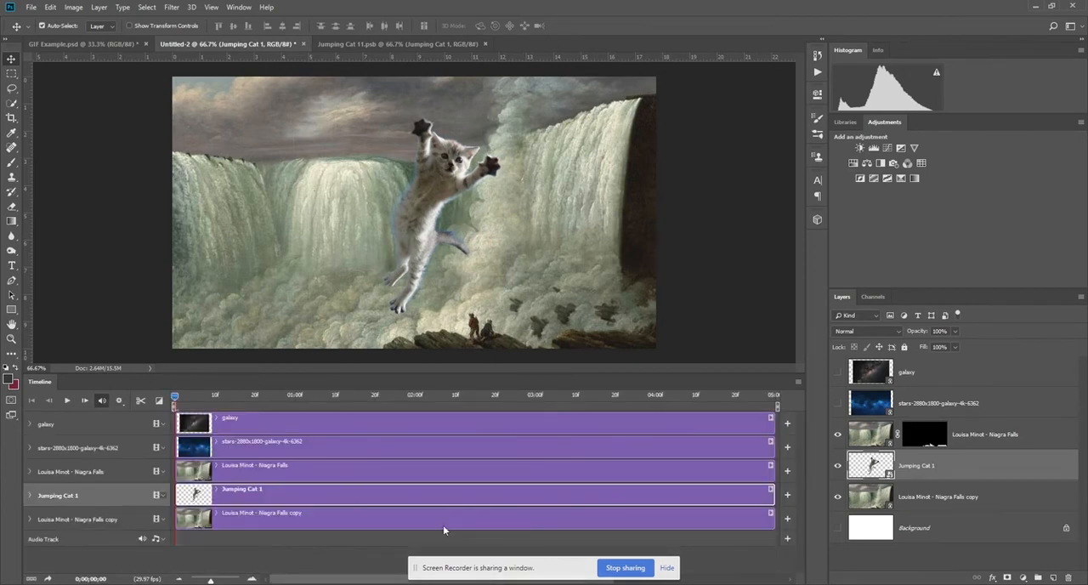
left_click_drag(174, 396, 157, 425)
key("space")
left_click_drag(655, 397, 174, 397)
Set the timeline frame rate to 24 fps.
left_click(799, 382)
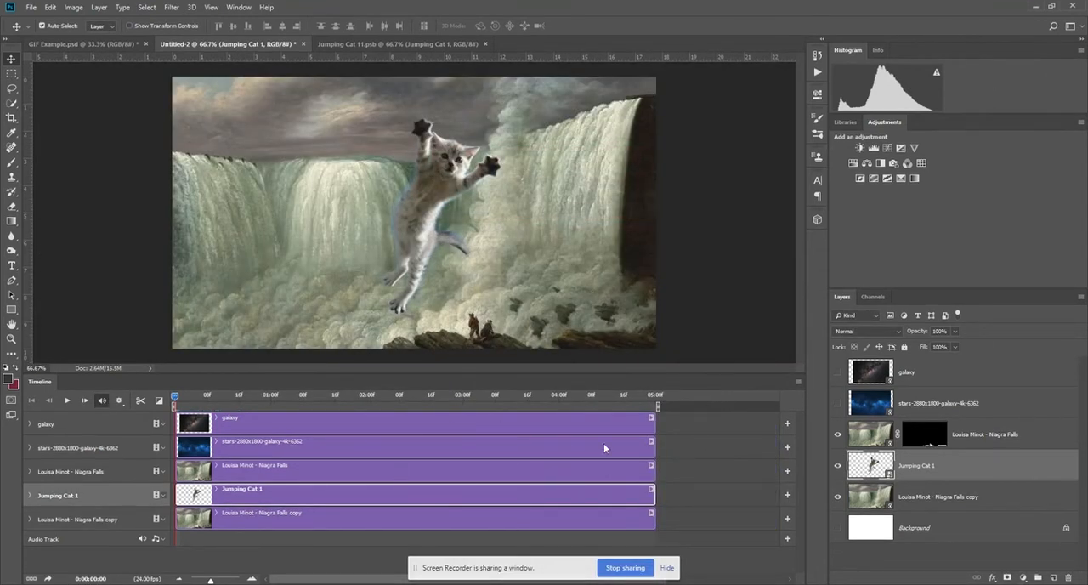
left_click(798, 380)
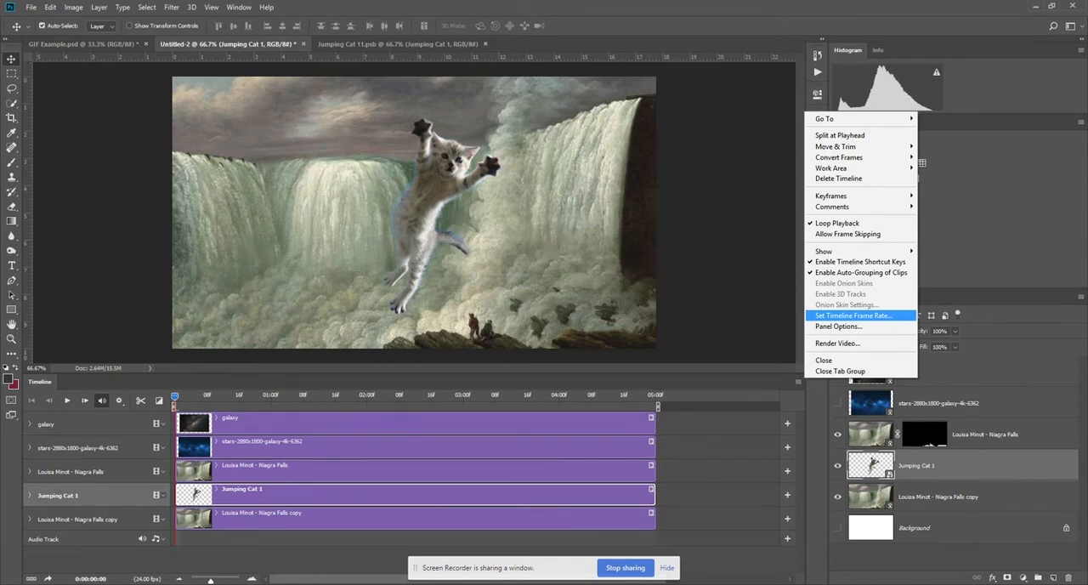
left_click(272, 557)
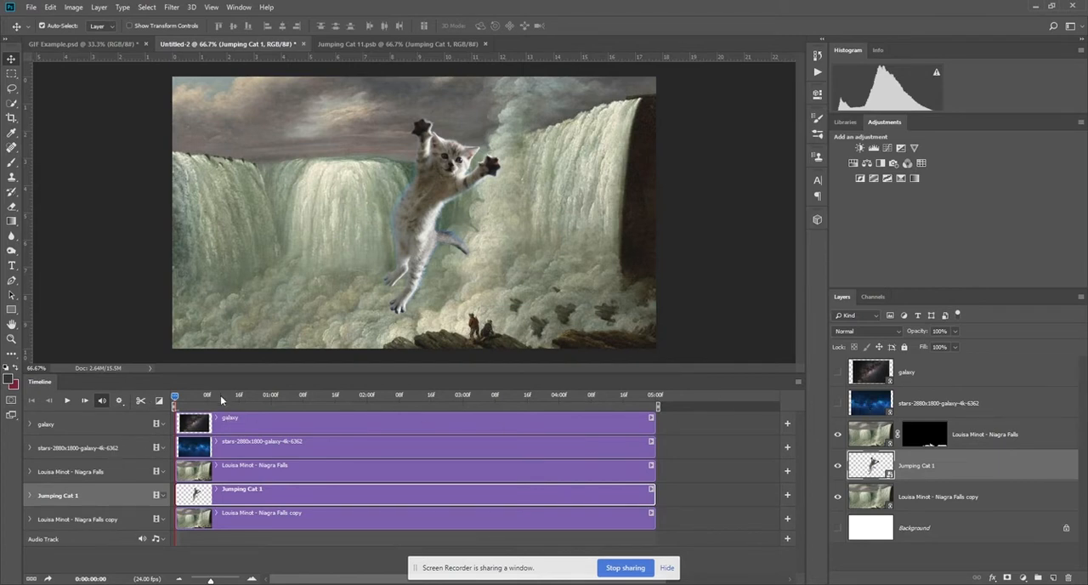
Enlarge the timeline area and enable Transform keyframing for the Jumping Cat 1 track at 0:00.
left_click_drag(227, 374, 242, 284)
left_click(456, 241)
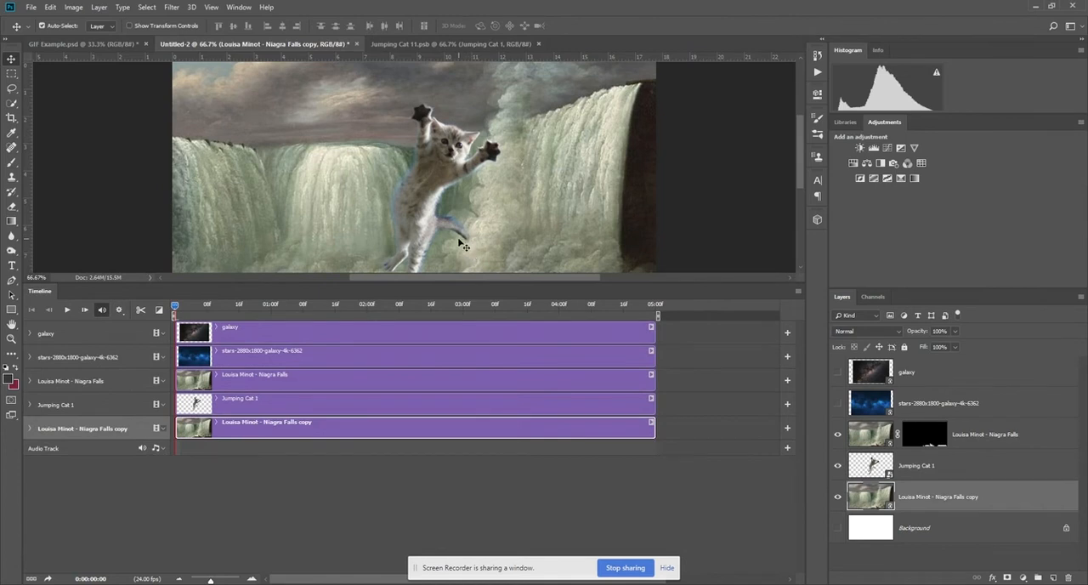
key("ctrl+0")
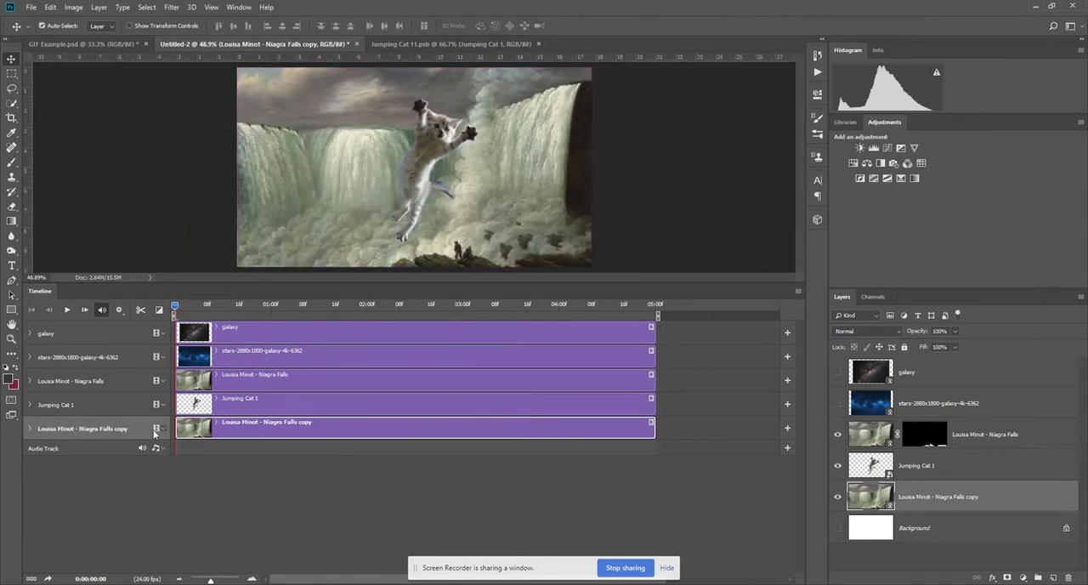
left_click(30, 405)
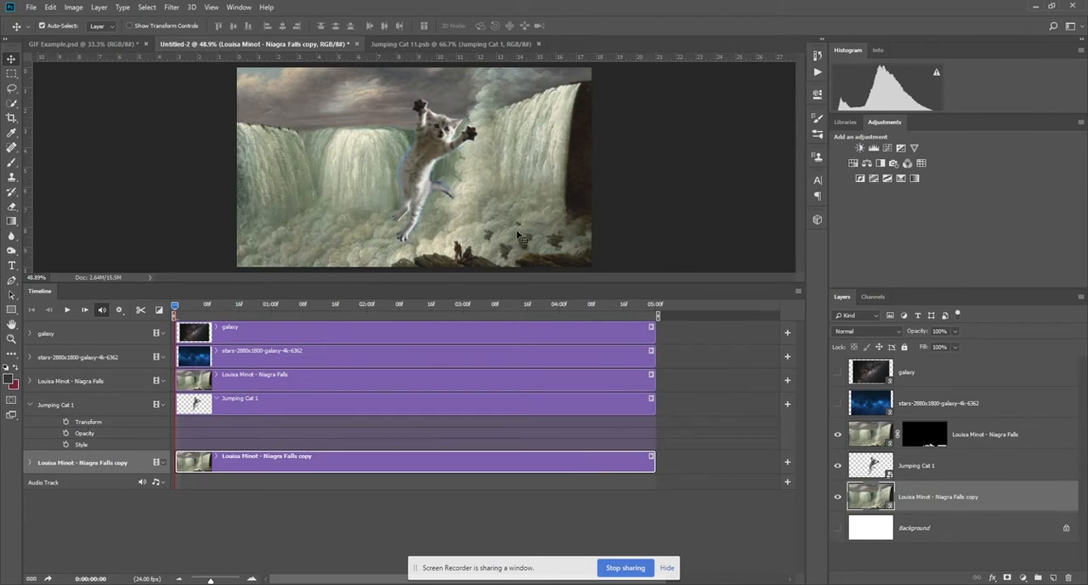
key("ctrl+minus")
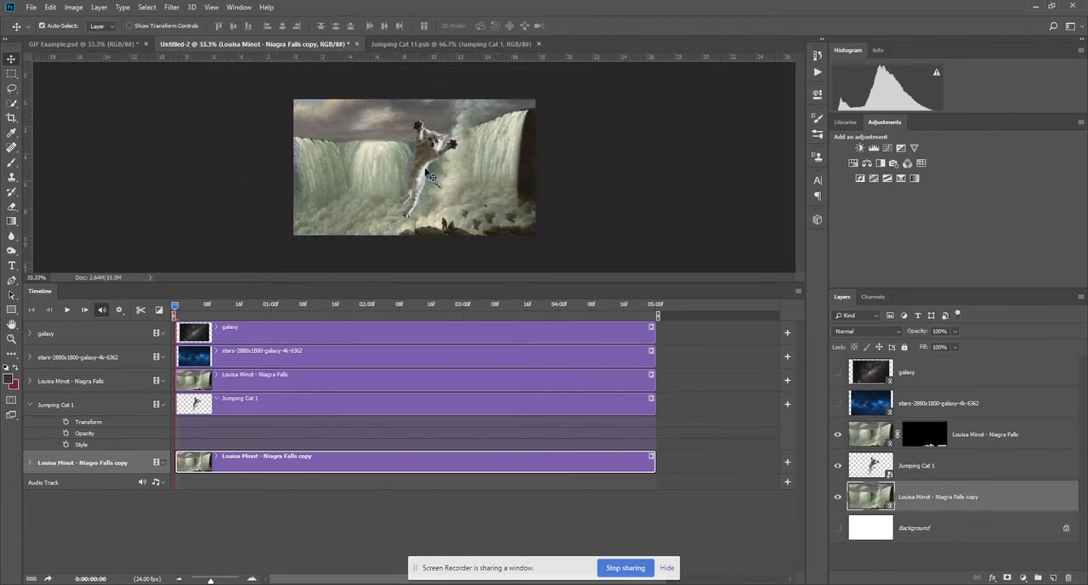
left_click(66, 422)
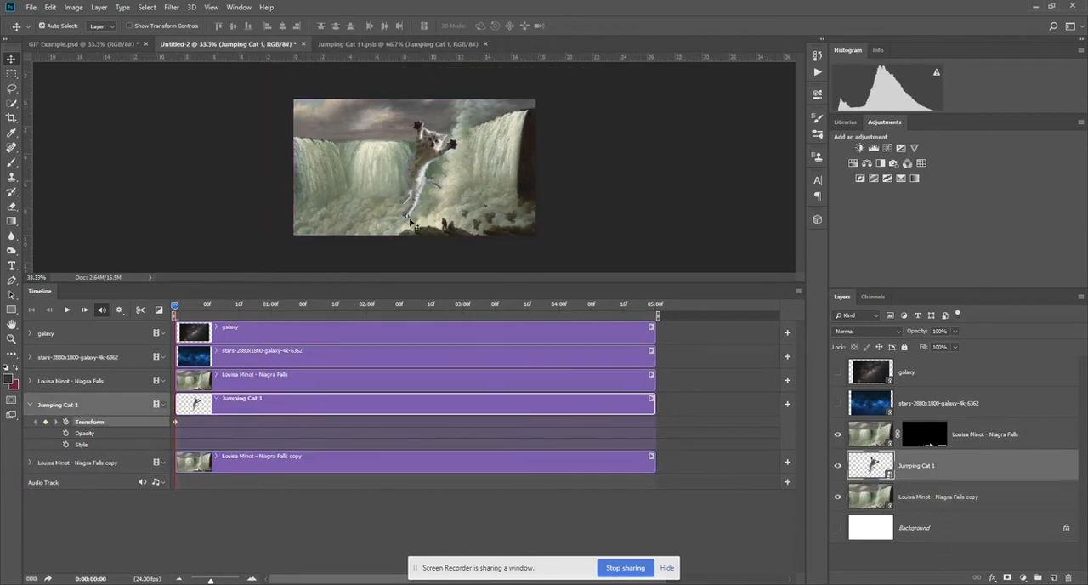
Move the kitten straight down until it sits entirely below the canvas at the first keyframe.
left_click_drag(418, 172, 416, 276)
key("ctrl+minus")
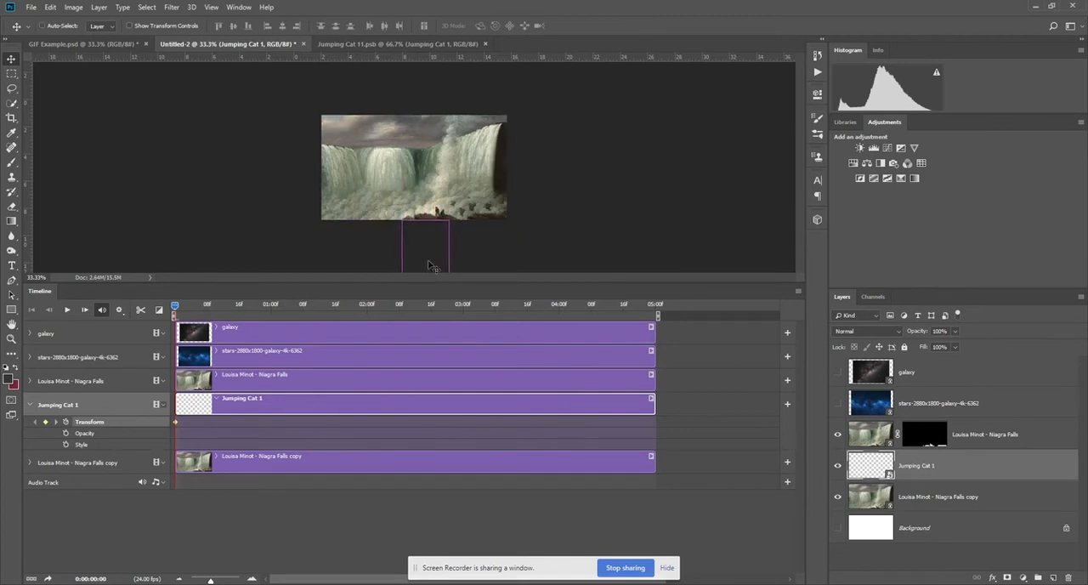
key("ctrl+minus")
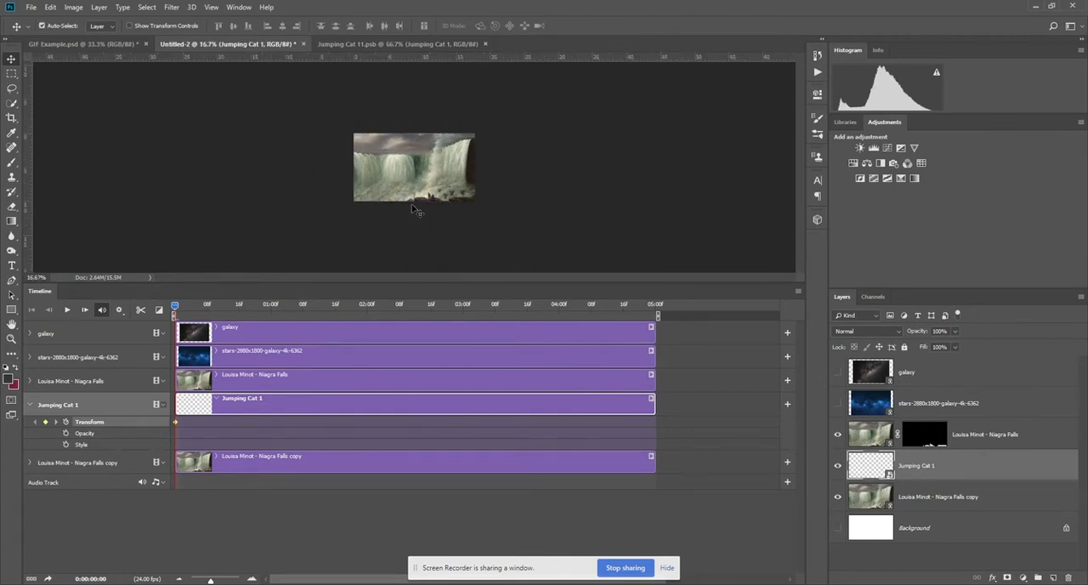
Scale the kitten to about 34% at the first keyframe and place it just below the canvas, near the rocks.
left_click(53, 8)
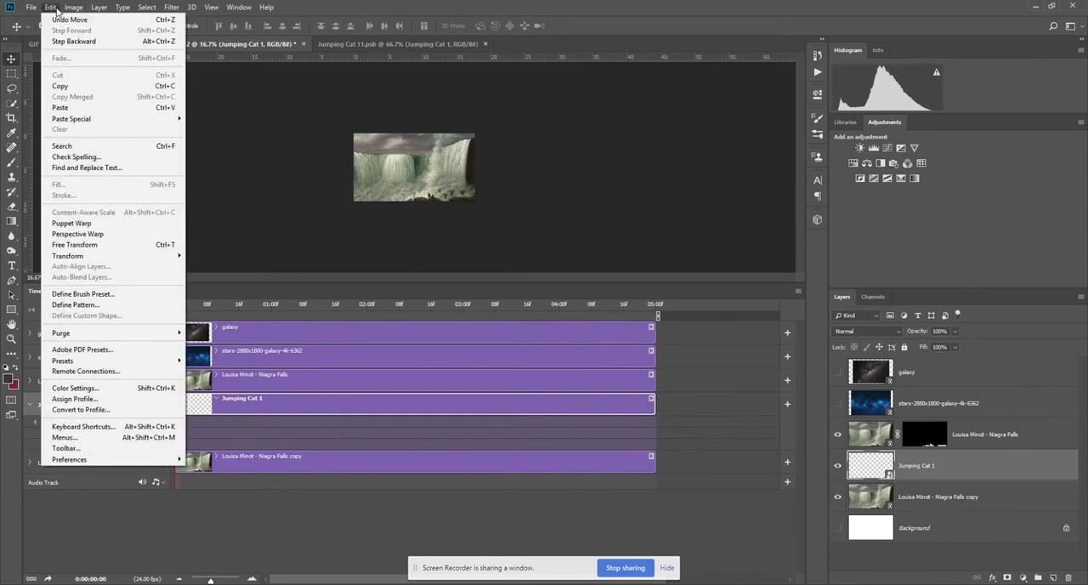
left_click(75, 244)
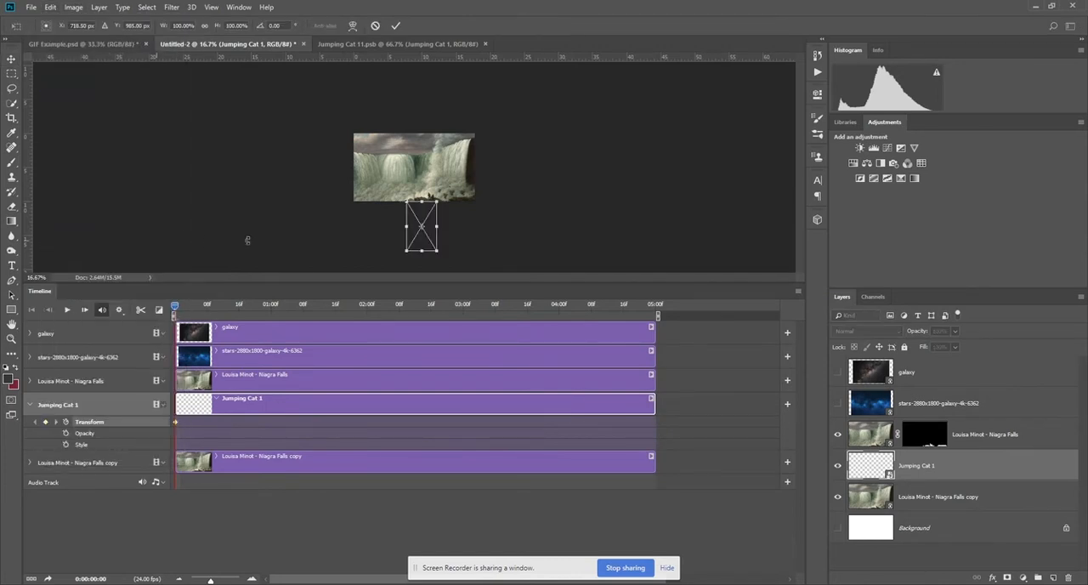
left_click_drag(442, 253, 414, 214)
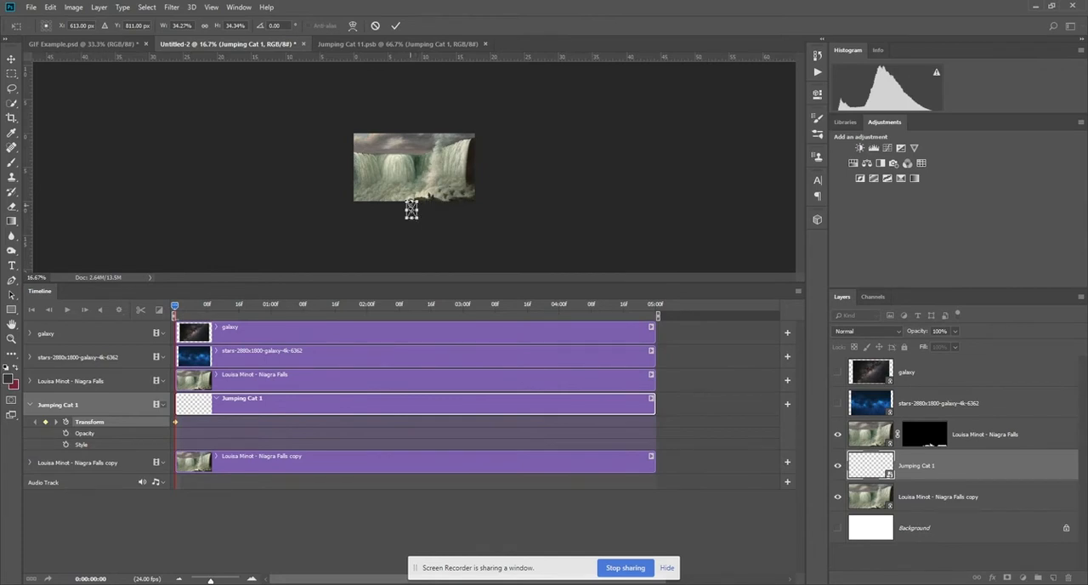
key("ctrl+plus")
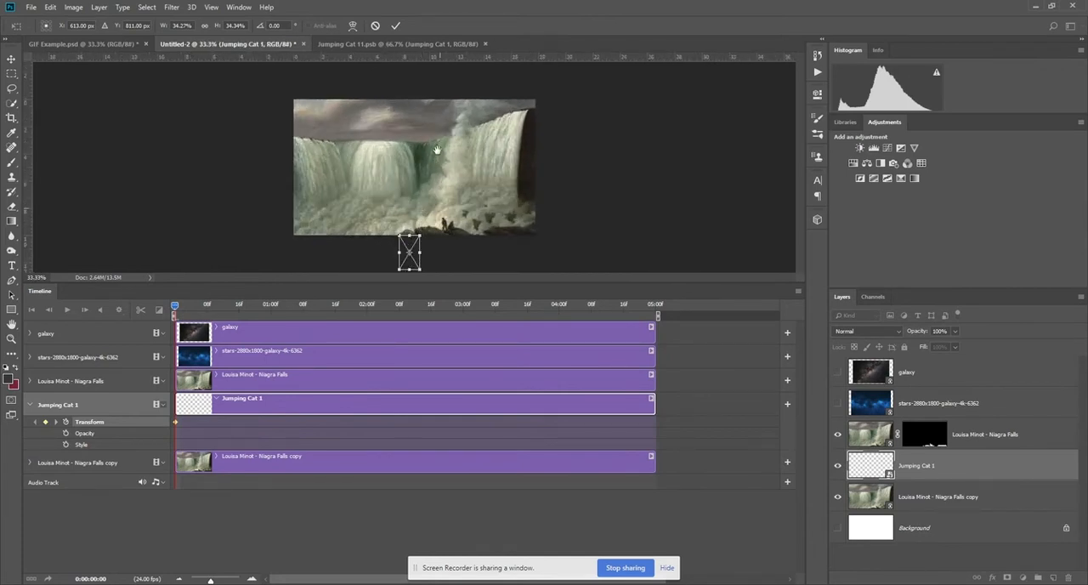
left_click_drag(410, 249, 419, 249)
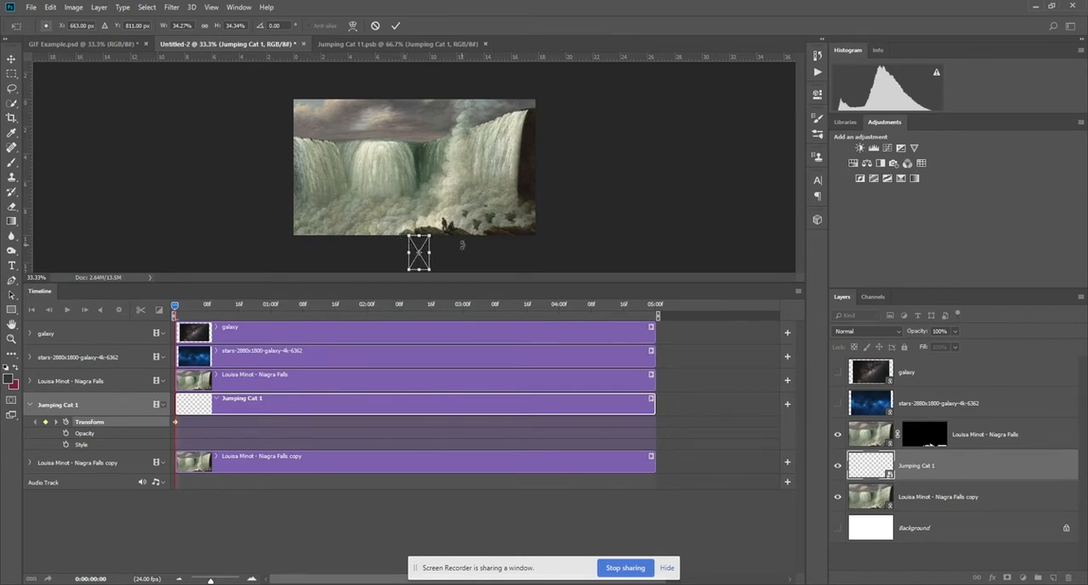
key("Return")
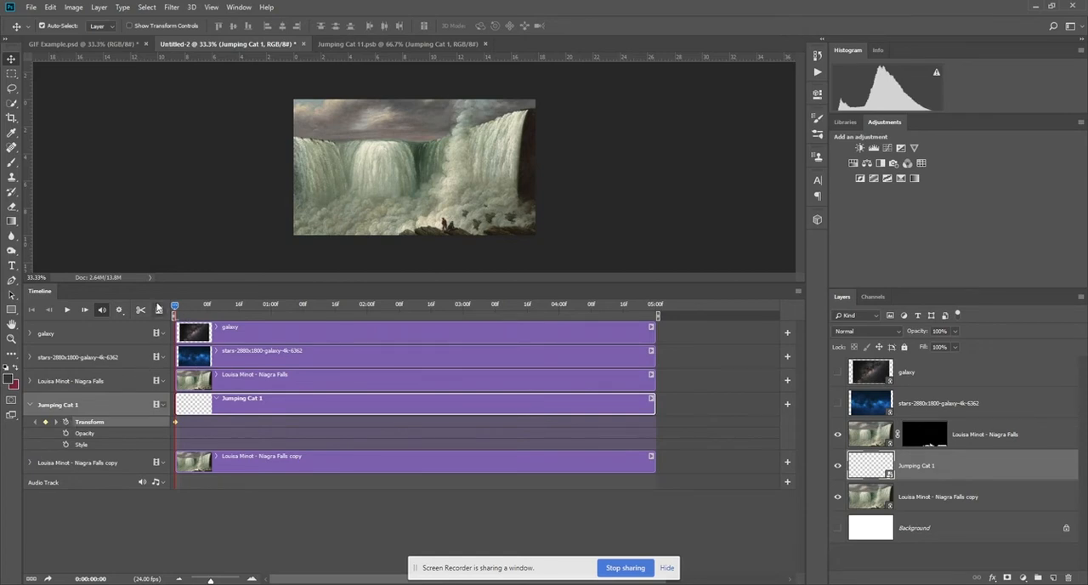
Add a Transform keyframe at frame 10 with the kitten raised above the rocks, scaled to about 57% and rotated about 14°.
left_click_drag(176, 307, 223, 309)
left_click_drag(210, 579, 223, 578)
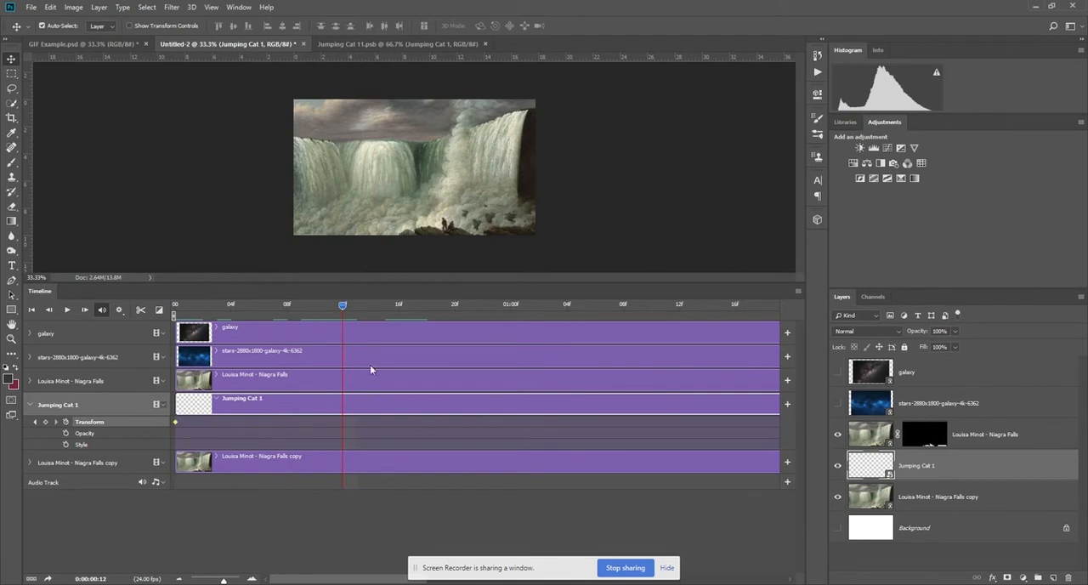
left_click_drag(341, 306, 313, 314)
key("ctrl+t")
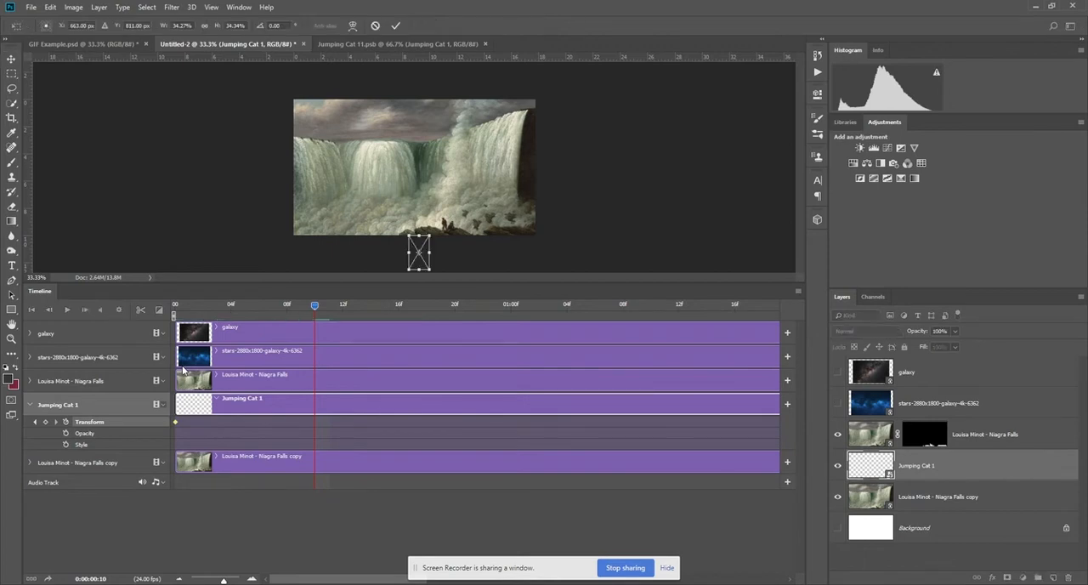
key("shift+Up")
key("shift+Up")
key("shift+Up")
key("shift+Up")
key("shift+Up")
key("shift+Up")
key("shift+Up")
key("shift+Up")
key("shift+Up")
key("shift+Up")
key("shift+Up")
key("shift+Up")
key("shift+Up")
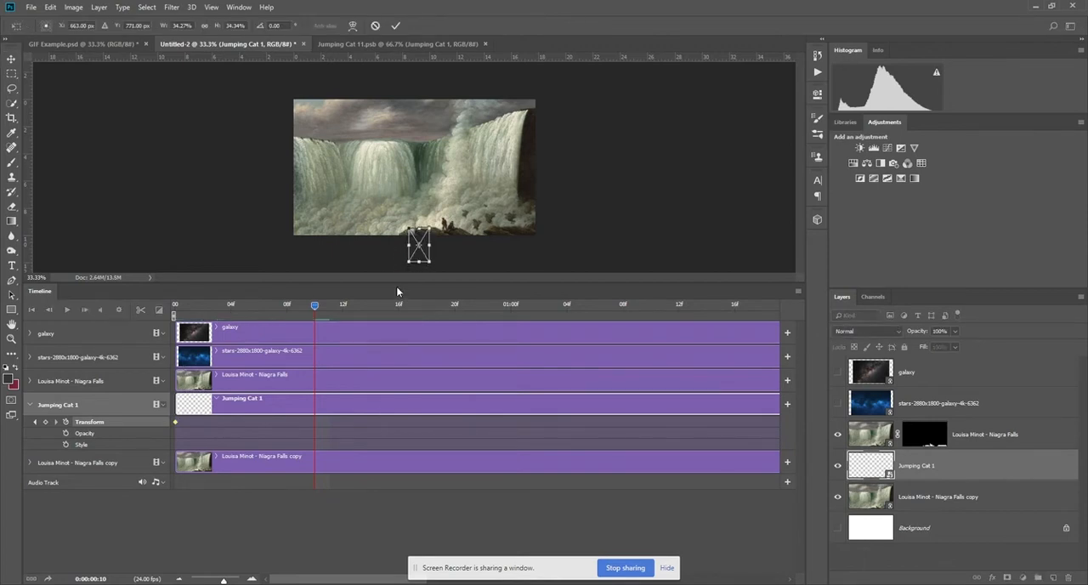
key("shift+Right")
key("shift+Right")
key("shift+Right")
key("shift+Right")
key("shift+Up")
key("shift+Up")
key("shift+Up")
key("shift+Up")
key("shift+Up")
key("shift+Up")
key("shift+Up")
key("shift+Up")
key("shift+Up")
key("shift+Up")
key("shift+Up")
key("shift+Up")
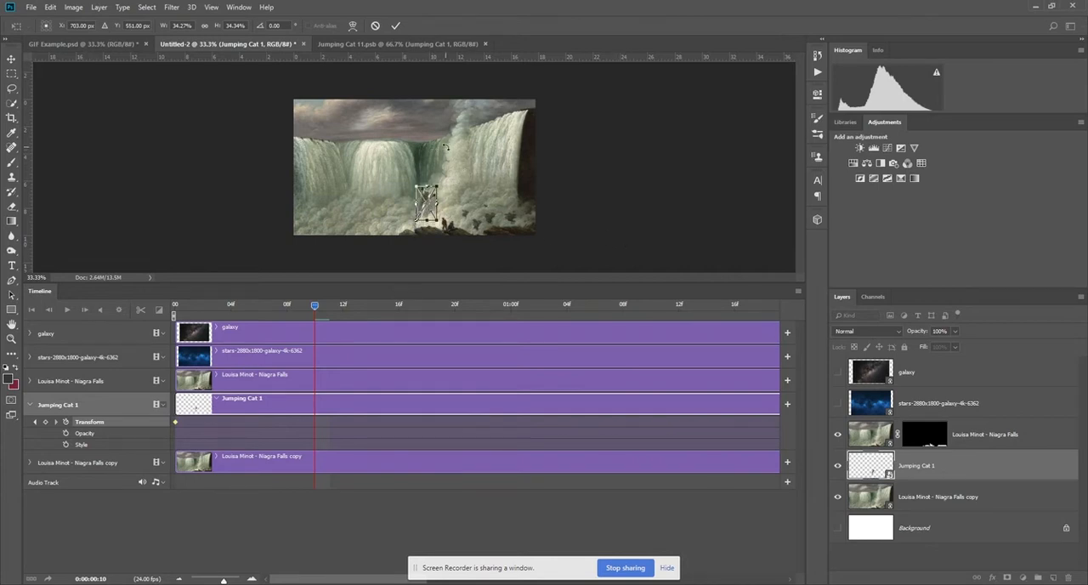
mouse_move(437, 183)
left_mouse_down()
mouse_move(456, 160)
mouse_move(464, 169)
mouse_move(452, 178)
left_mouse_up()
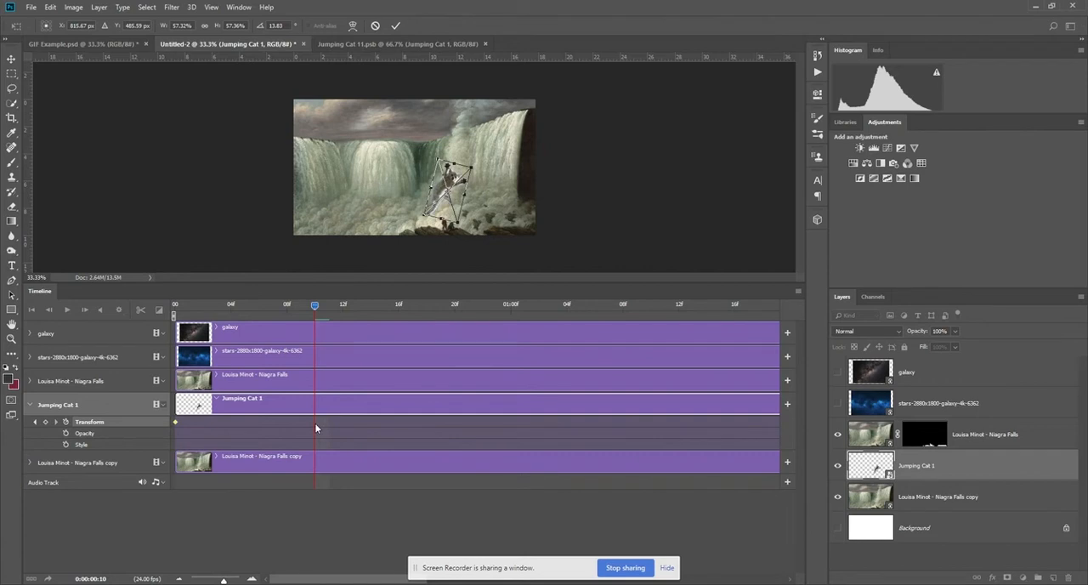
key("Return")
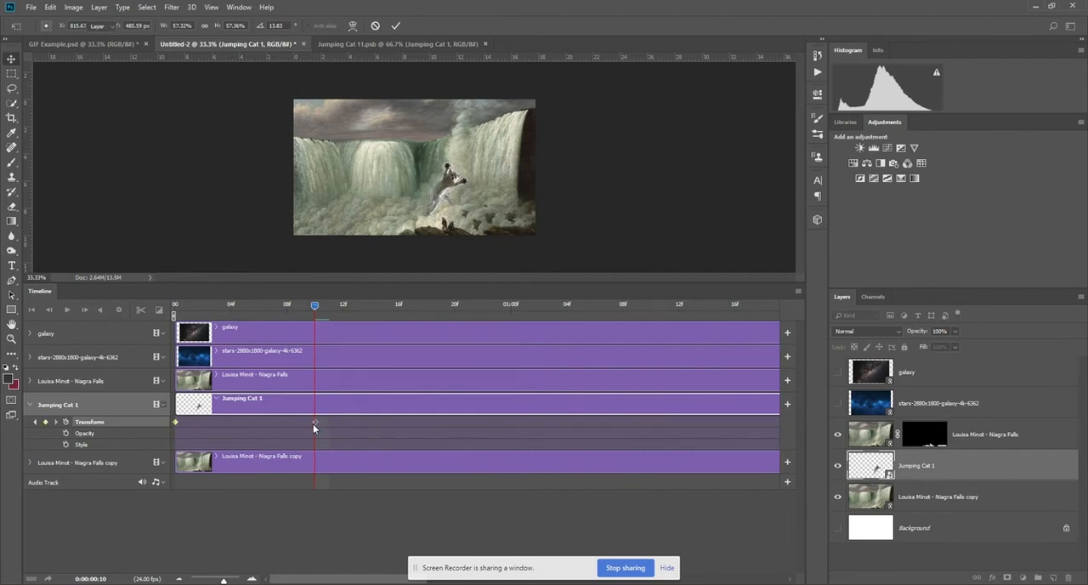
Preview the kitten's upward jump from the start of the timeline.
left_click_drag(315, 308, 174, 306)
key("space")
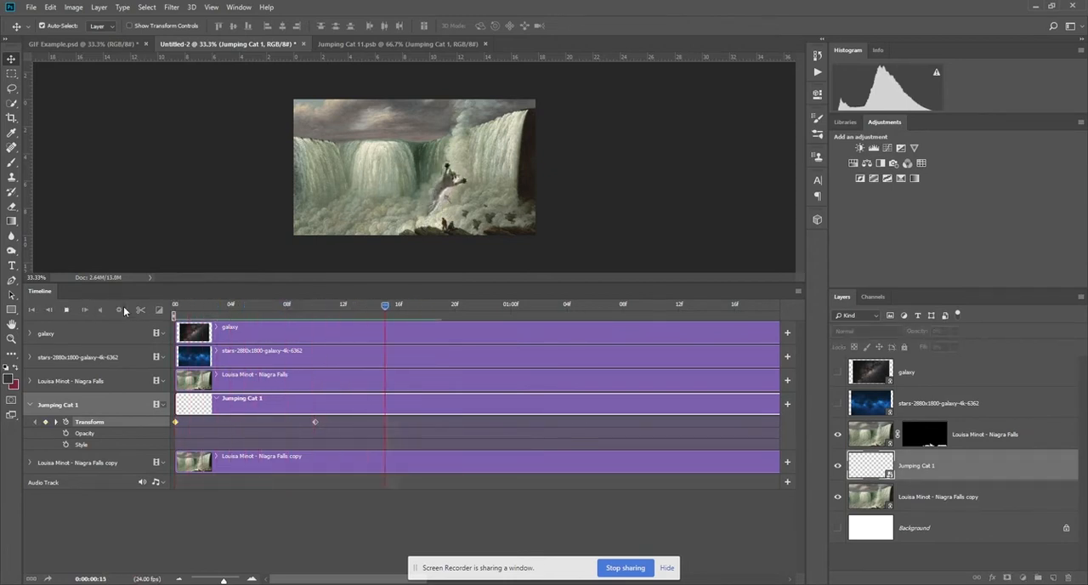
key("space")
key("space")
Split the Jumping Cat 1 clip at frame 10 and place its copy above the masked Niagra Falls layer.
left_click_drag(317, 310, 315, 288)
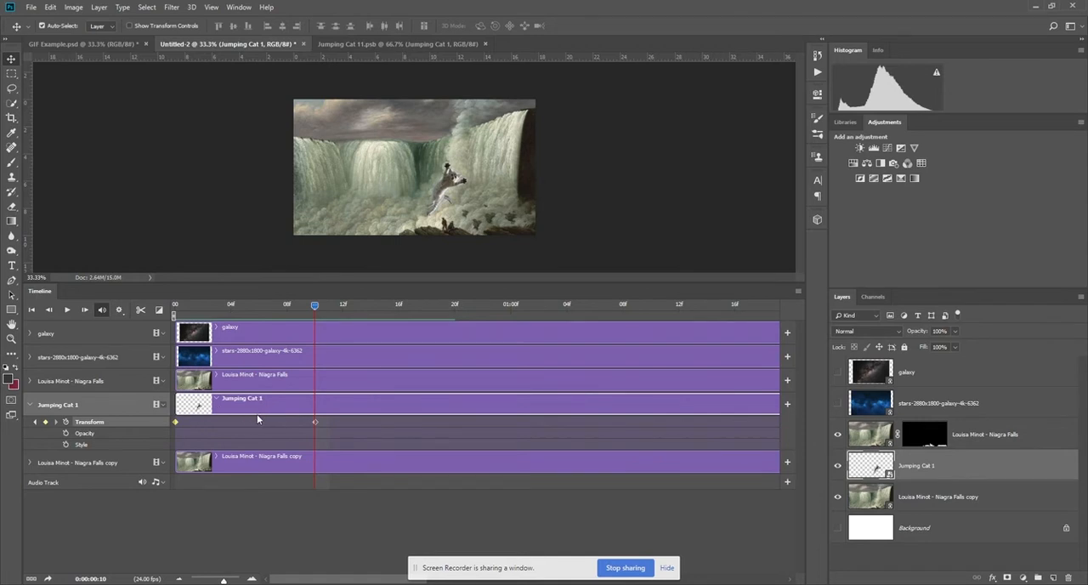
left_click(141, 310)
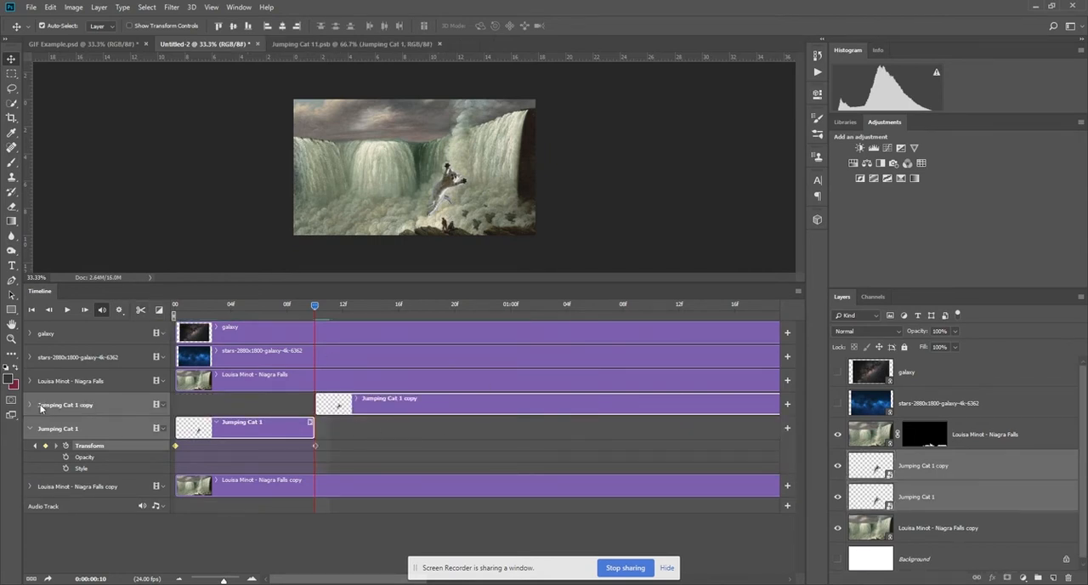
left_click(31, 404)
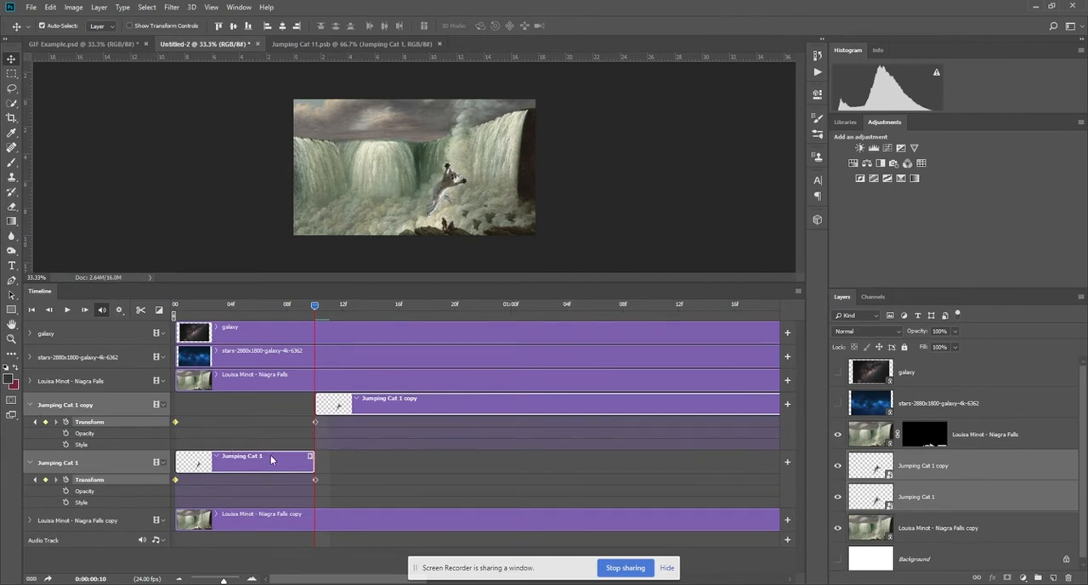
left_click(93, 405)
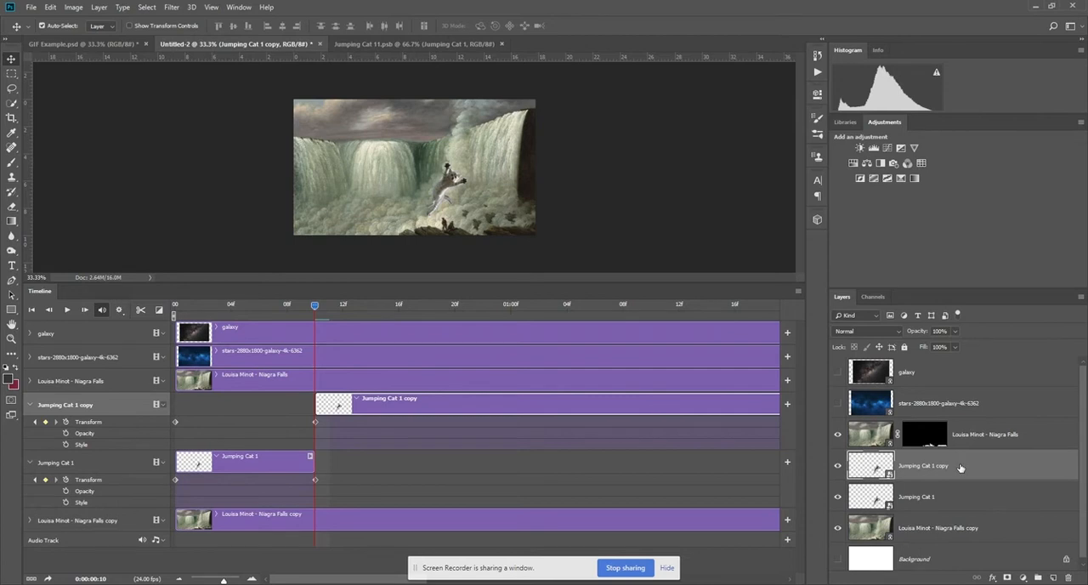
left_click_drag(948, 469, 936, 431)
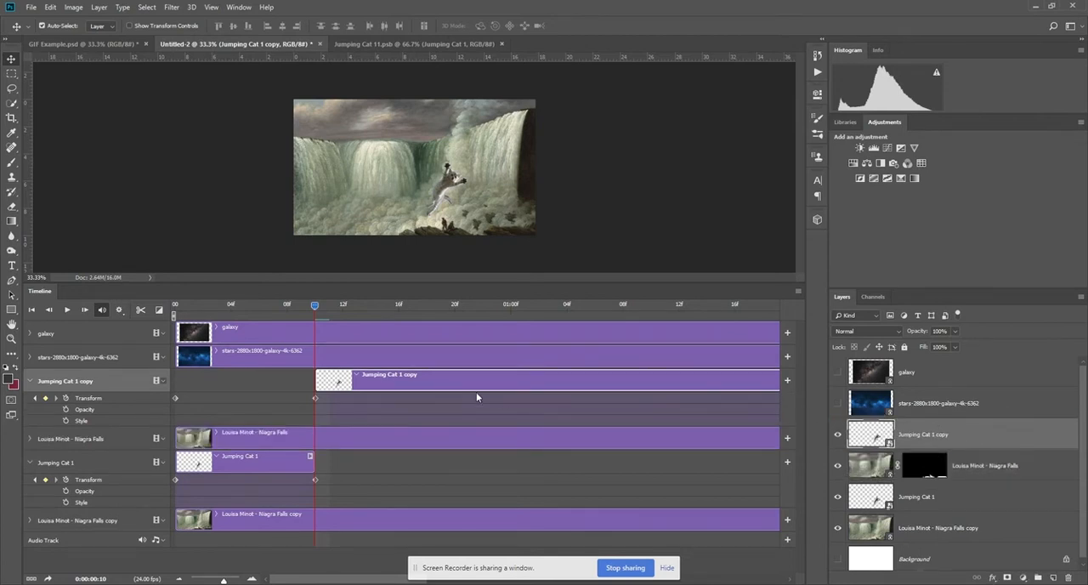
Try a gap between the two kitten clips by shifting the copy about five frames later, and return it to frame 10.
mouse_move(317, 306)
left_mouse_down()
mouse_move(267, 307)
mouse_move(312, 323)
left_mouse_up()
left_click_drag(360, 386, 425, 388)
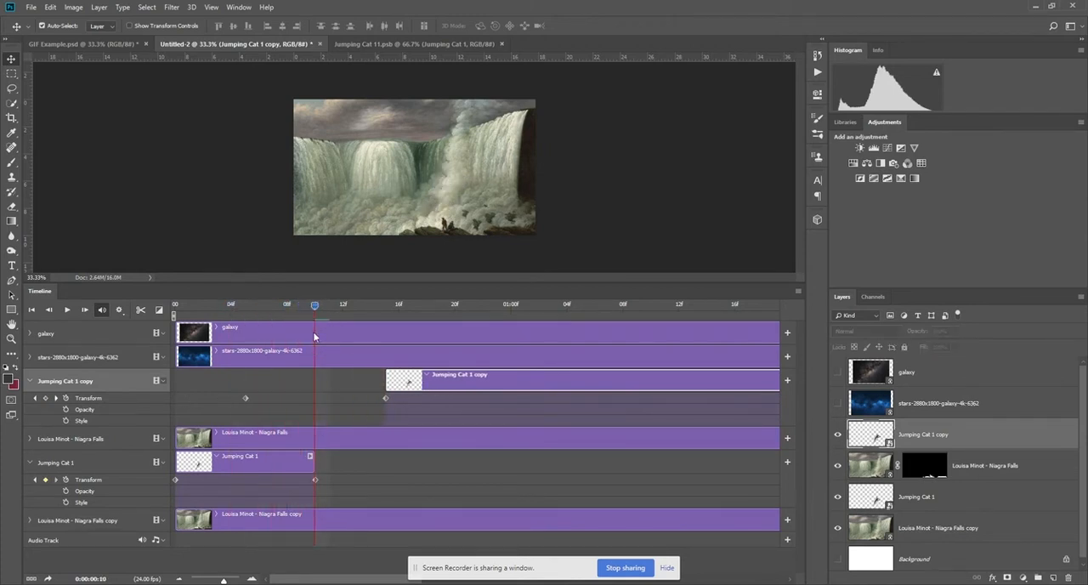
left_click_drag(317, 308, 326, 361)
left_click_drag(323, 310, 413, 313)
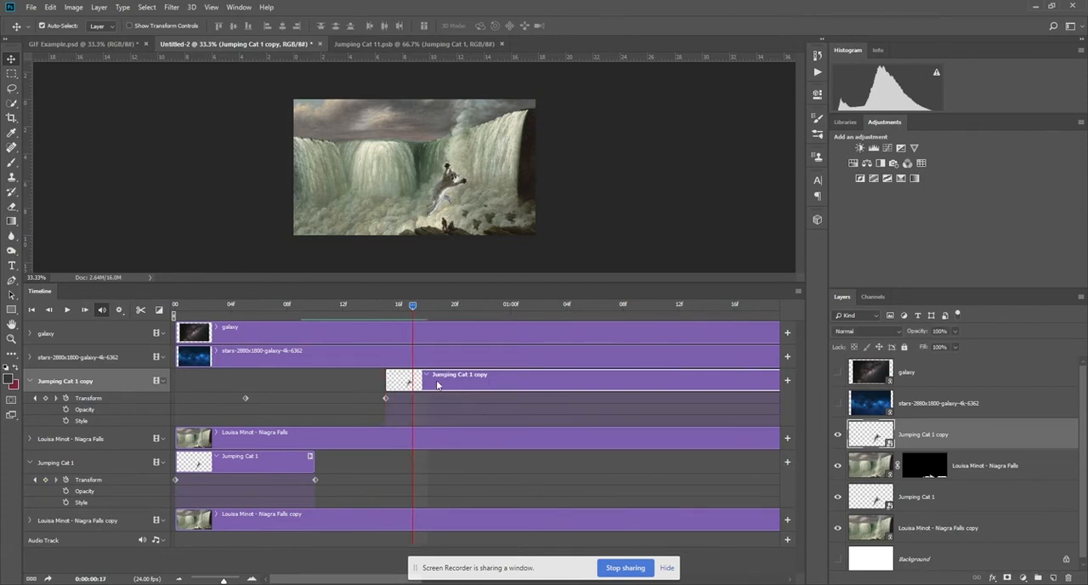
left_click_drag(459, 379, 400, 376)
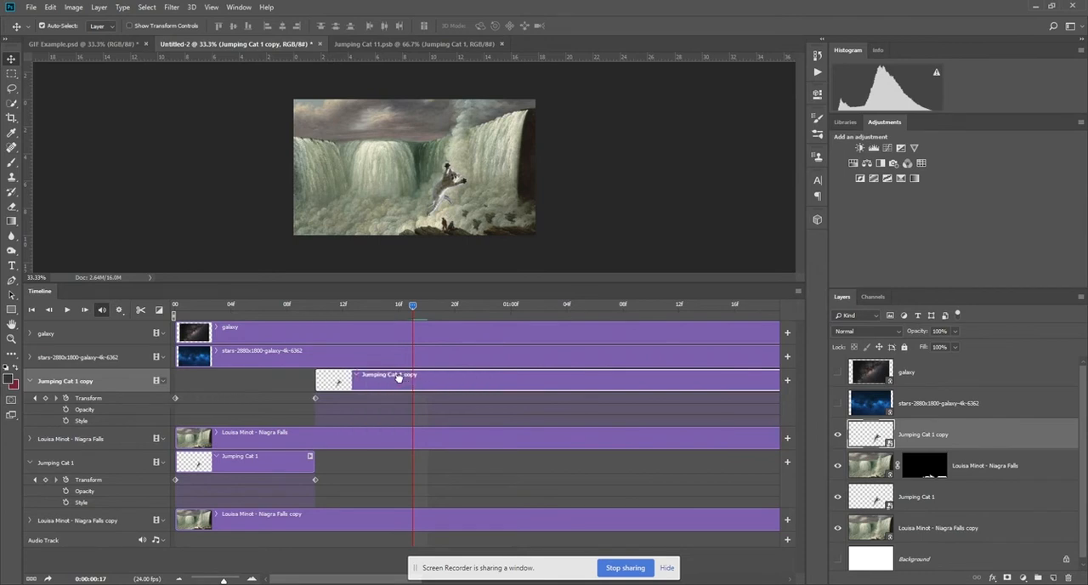
Delete the Transform keyframe at 0:00 from the Jumping Cat 1 copy track and select its keyframe at frame 10.
left_click(175, 398)
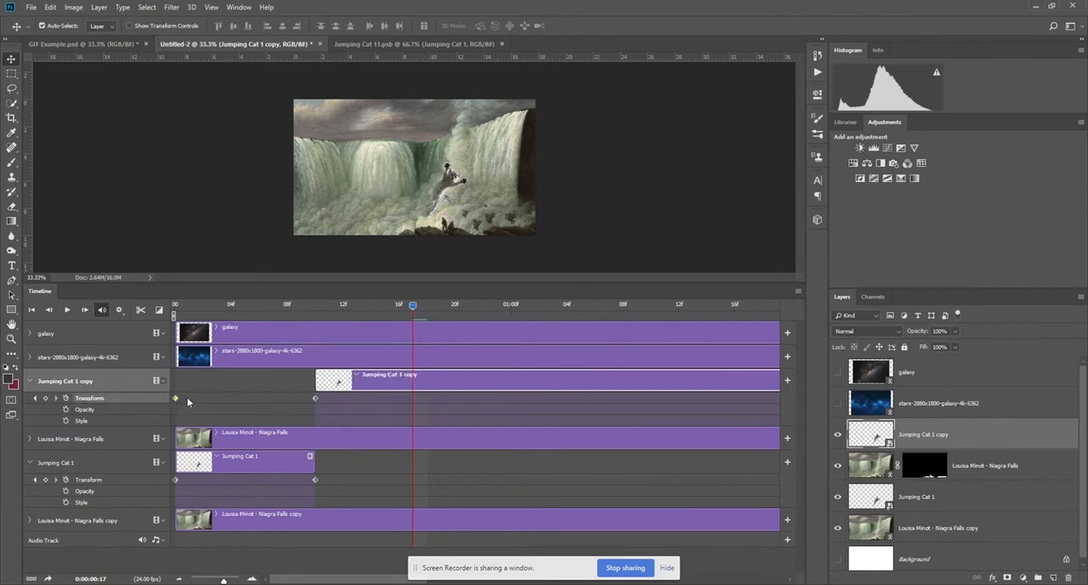
key("Delete")
left_click_drag(411, 308, 311, 317)
left_click(314, 398)
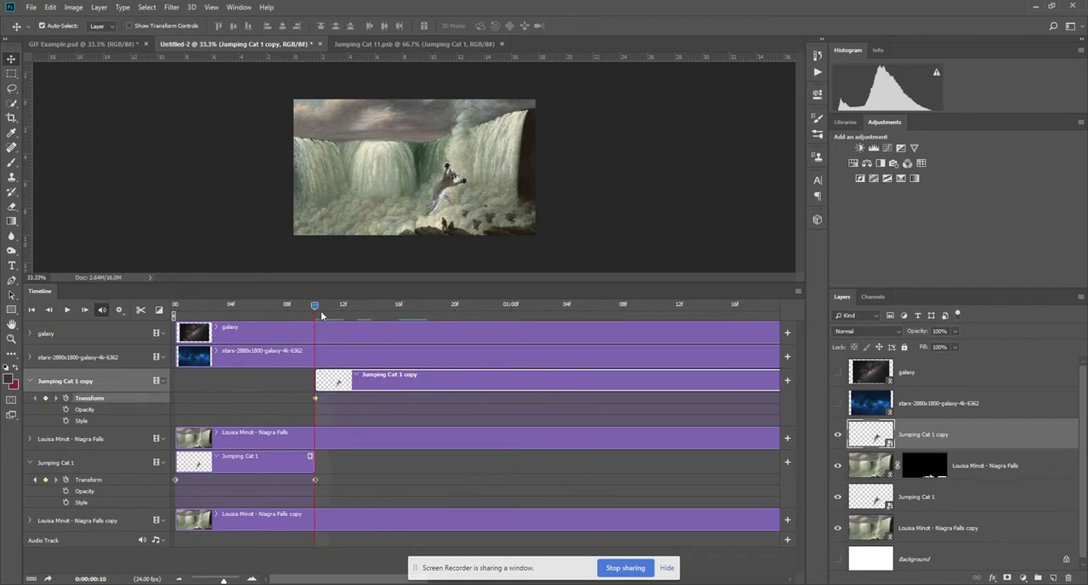
Add a Transform keyframe at frame 12 with the kitten copy scaled to about 74%, rotated about 38° and moved slightly upward.
left_click_drag(316, 311, 344, 312)
key("ctrl+t")
mouse_move(478, 164)
left_mouse_down()
mouse_move(494, 157)
mouse_move(497, 170)
mouse_move(470, 172)
left_mouse_up()
key("Up")
key("Up")
key("Up")
key("Up")
key("Up")
key("Up")
key("Up")
key("Up")
key("Up")
key("Up")
key("Up")
key("Up")
key("Up")
key("Up")
key("Up")
key("Up")
key("Up")
key("Up")
key("Up")
key("Up")
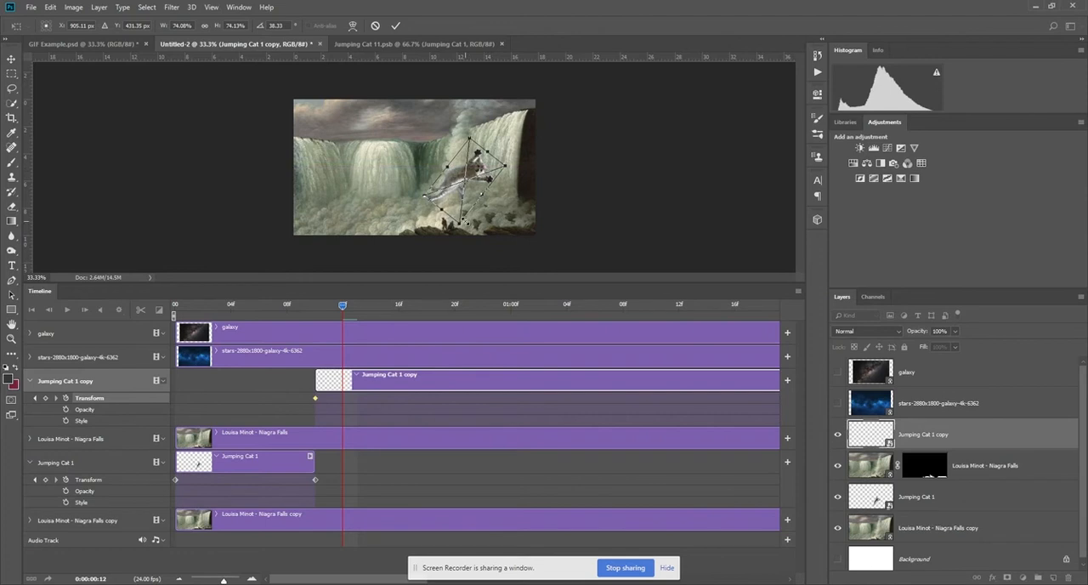
key("Return")
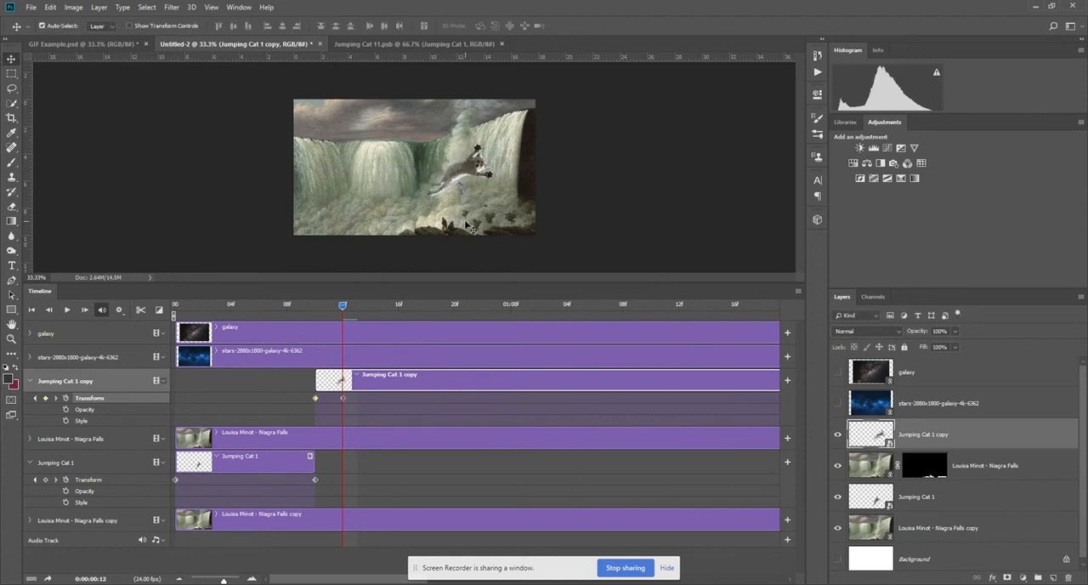
Add a Transform keyframe at frame 16 with the kitten copy turned further clockwise and moved down toward the rocks.
left_click_drag(343, 305, 395, 309)
key("ctrl+t")
left_click_drag(500, 151, 515, 231)
left_click_drag(478, 173, 505, 261)
key("Return")
Add an in-between keyframe at frame 11 with the kitten copy rotated to about 11° and shifted slightly up and left.
left_click_drag(393, 301, 341, 326)
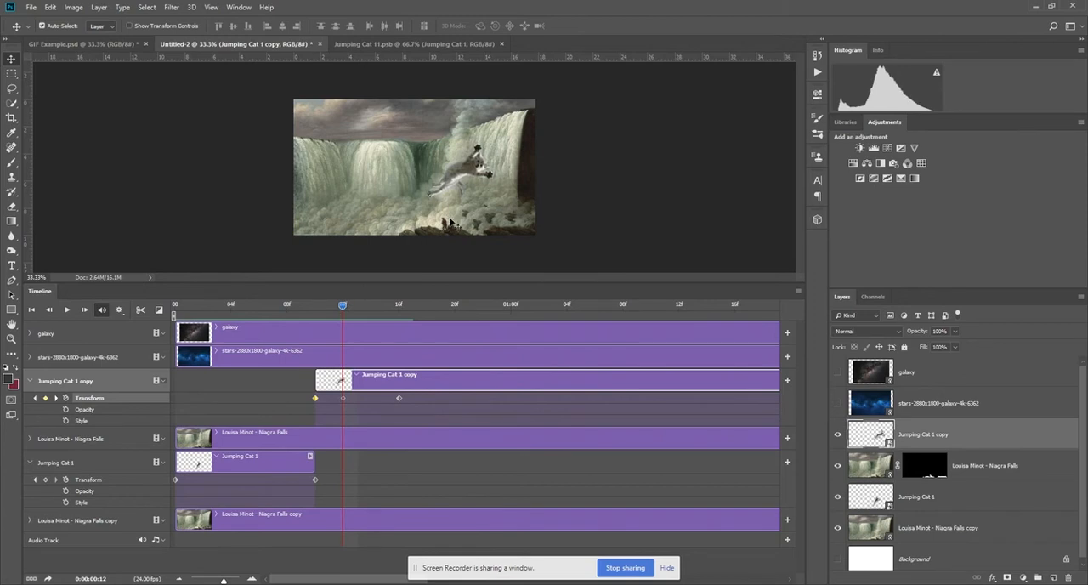
left_click_drag(340, 304, 330, 304)
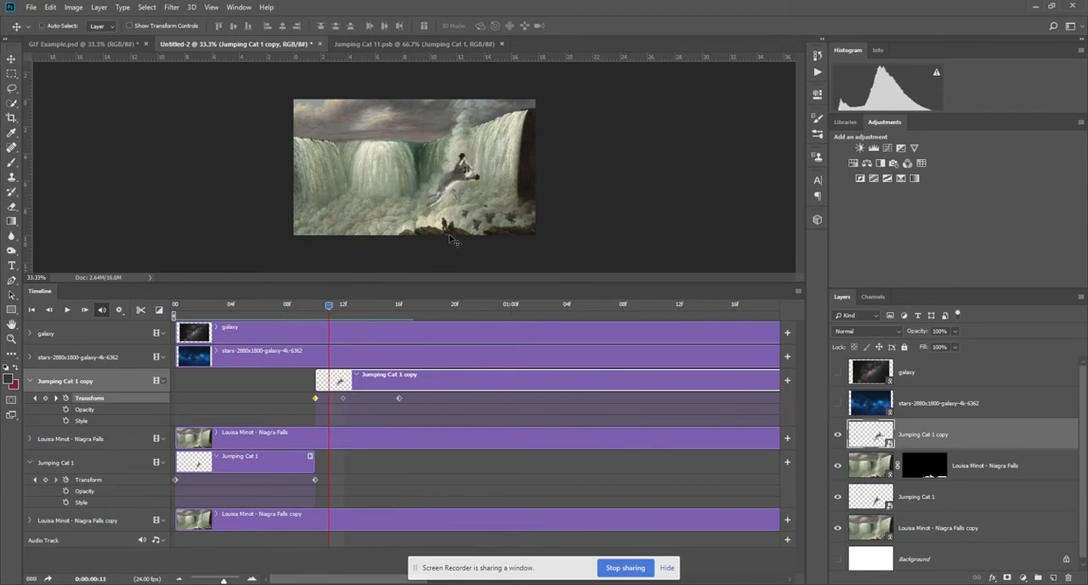
key("ctrl+t")
left_click_drag(497, 161, 490, 151)
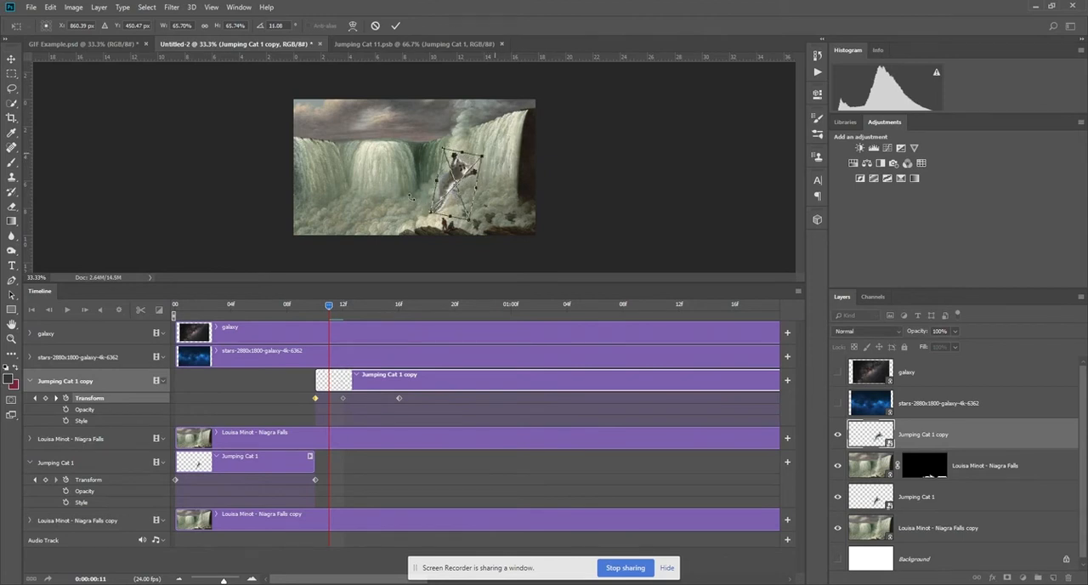
left_click_drag(456, 202, 448, 194)
key("Return")
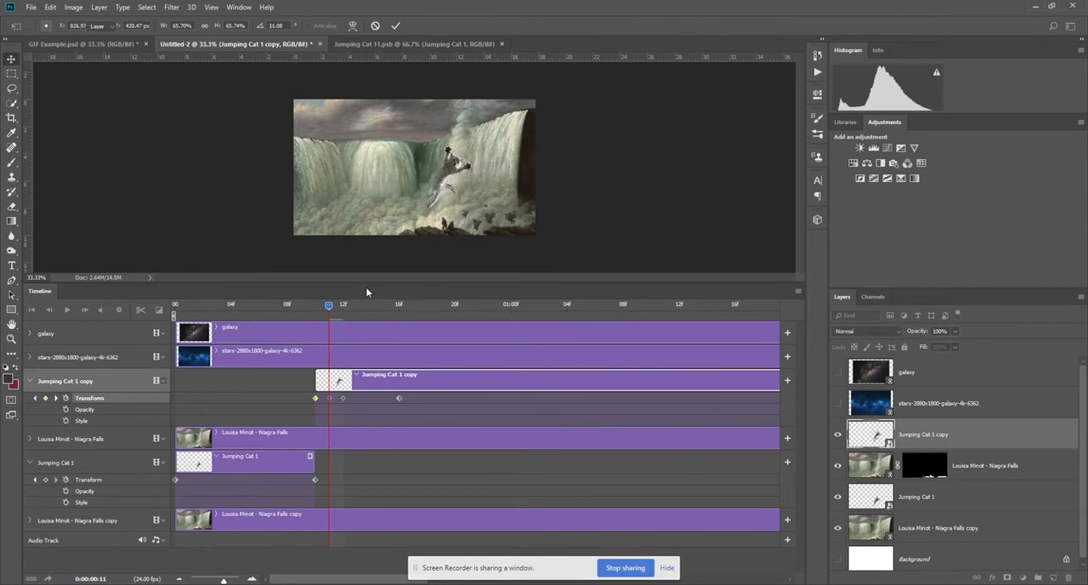
Add a Transform keyframe at frame 20 with the kitten copy rotated to about 161° and moved entirely below the canvas.
left_click_drag(330, 305, 456, 317)
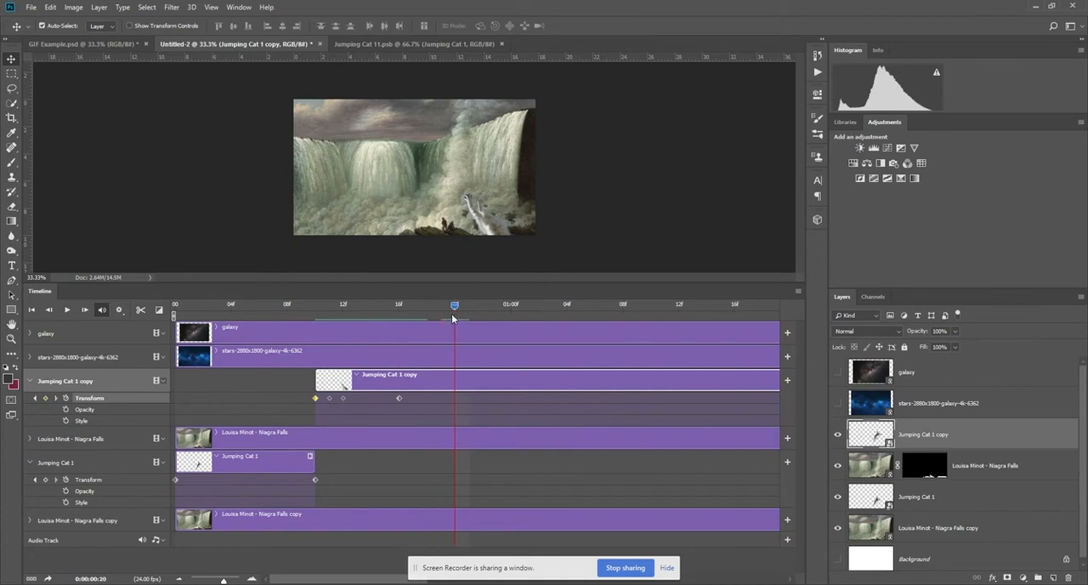
key("ctrl+t")
left_click_drag(556, 255, 585, 255)
left_click_drag(493, 162, 531, 293)
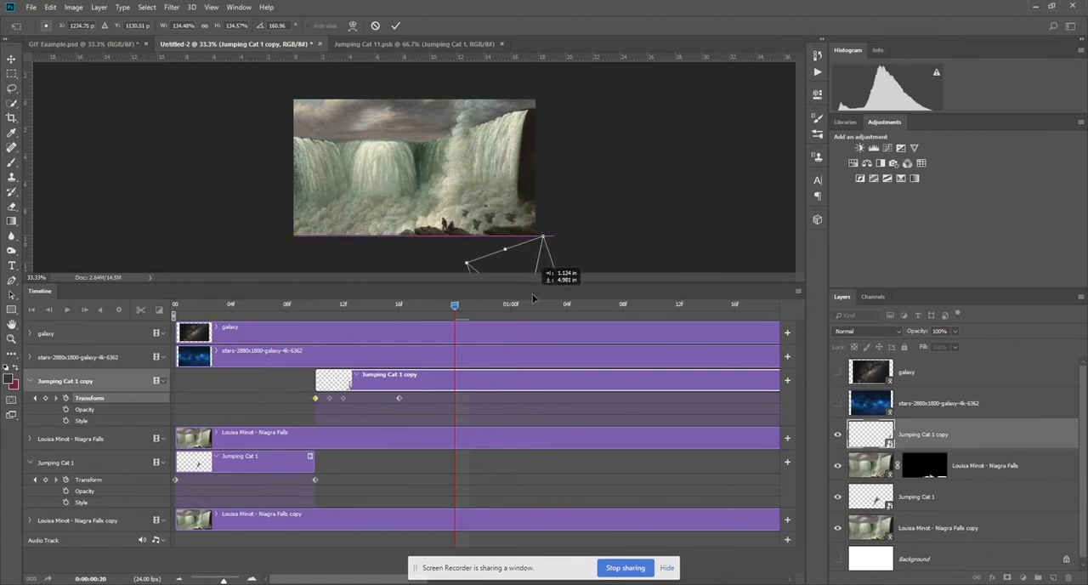
key("Return")
Preview the complete kitten jump from the start of the timeline.
left_click_drag(454, 308, 76, 341)
key("space")
key("space")
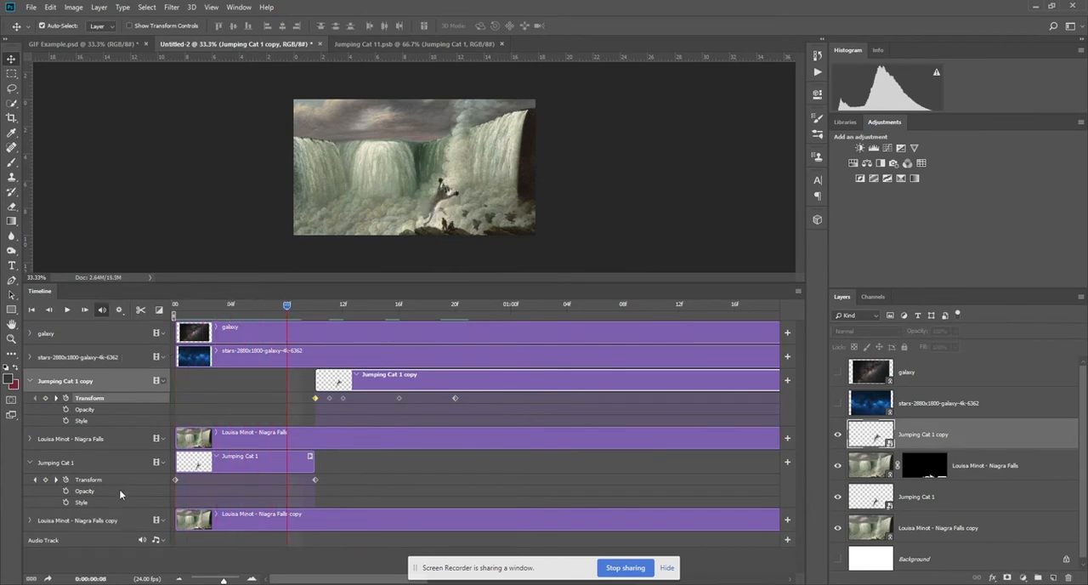
Shorten the timeline's work area to end shortly after 1:00 and play the shortened animation.
left_click_drag(223, 580, 210, 581)
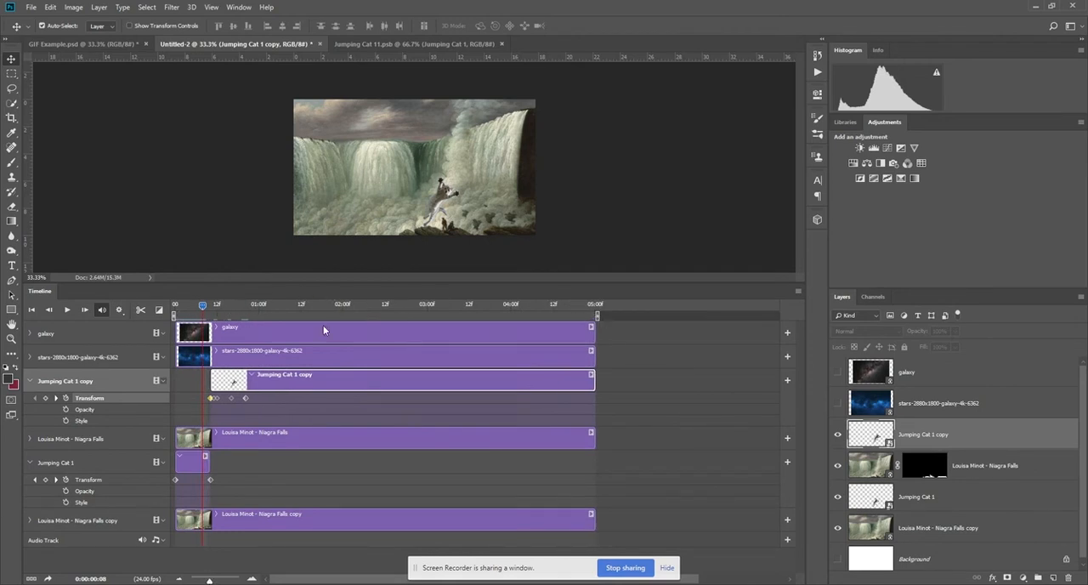
mouse_move(598, 315)
left_mouse_down()
mouse_move(214, 315)
mouse_move(271, 315)
left_mouse_up()
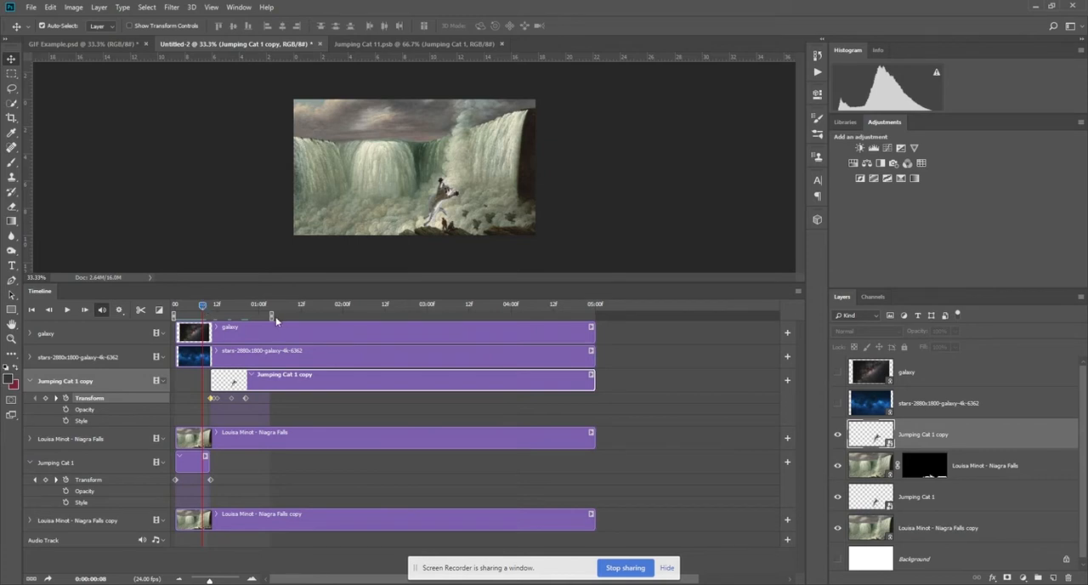
left_click(66, 309)
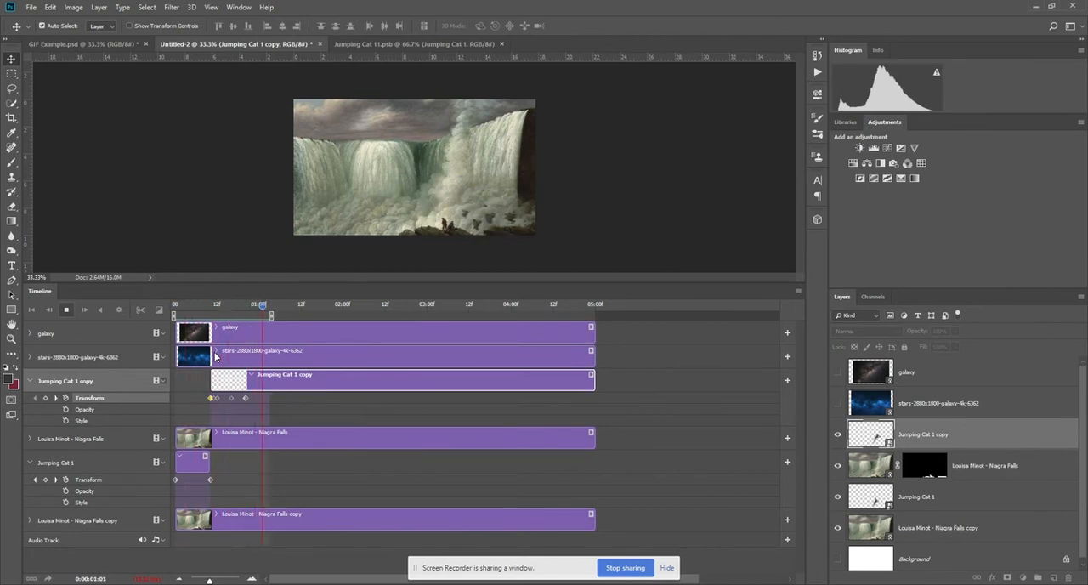
Keep the timeline's playback resolution at 100% and replay the kitten animation.
left_click(66, 310)
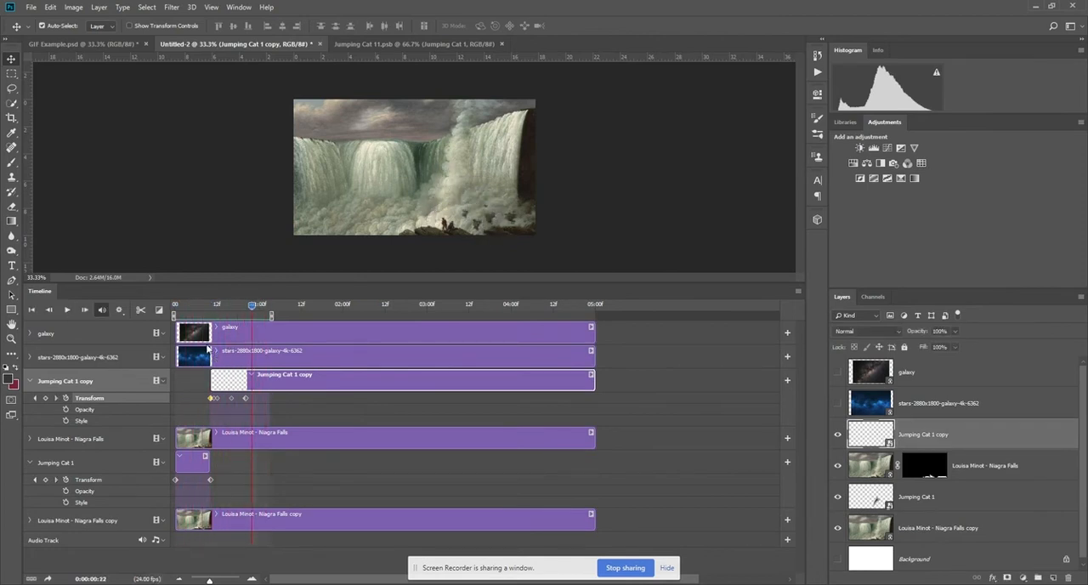
left_click(121, 313)
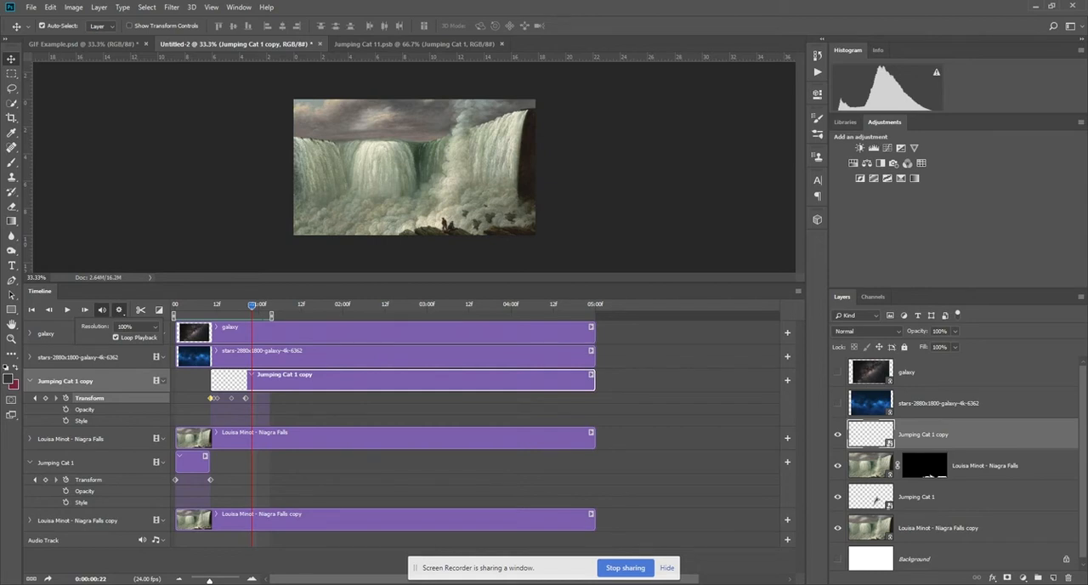
left_click(141, 327)
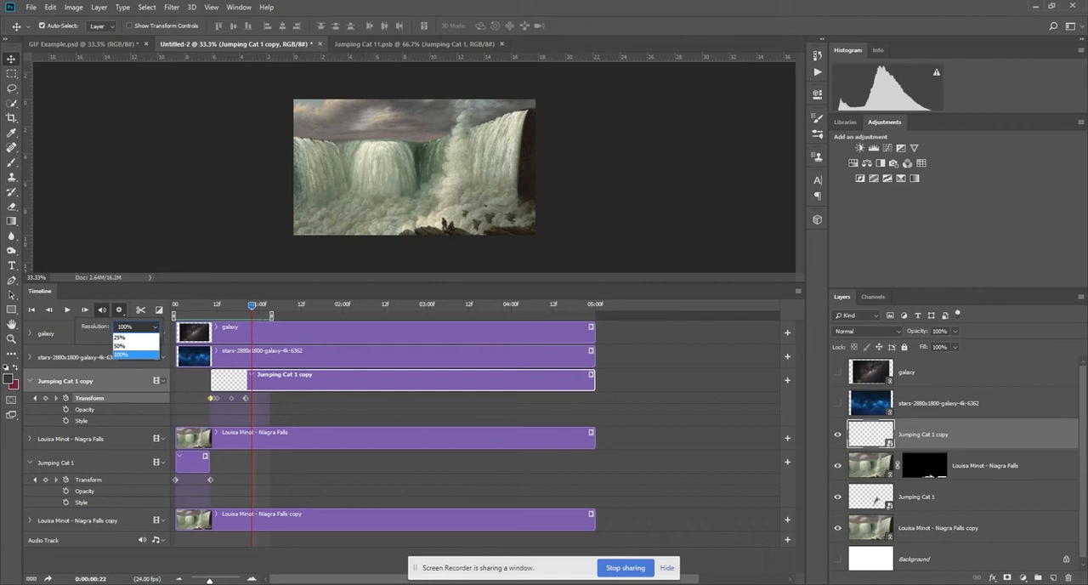
left_click(120, 354)
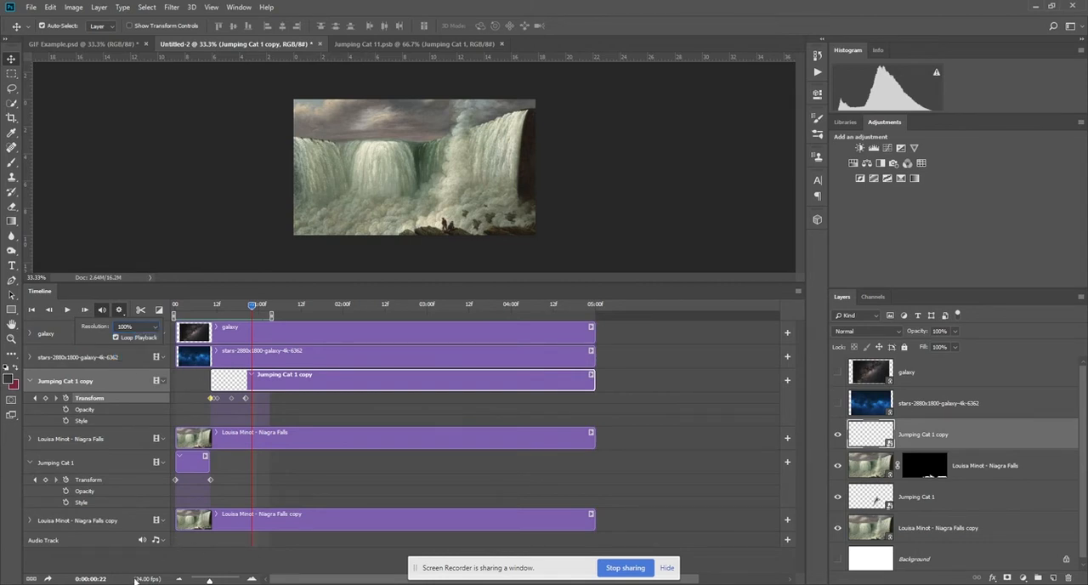
left_click(67, 309)
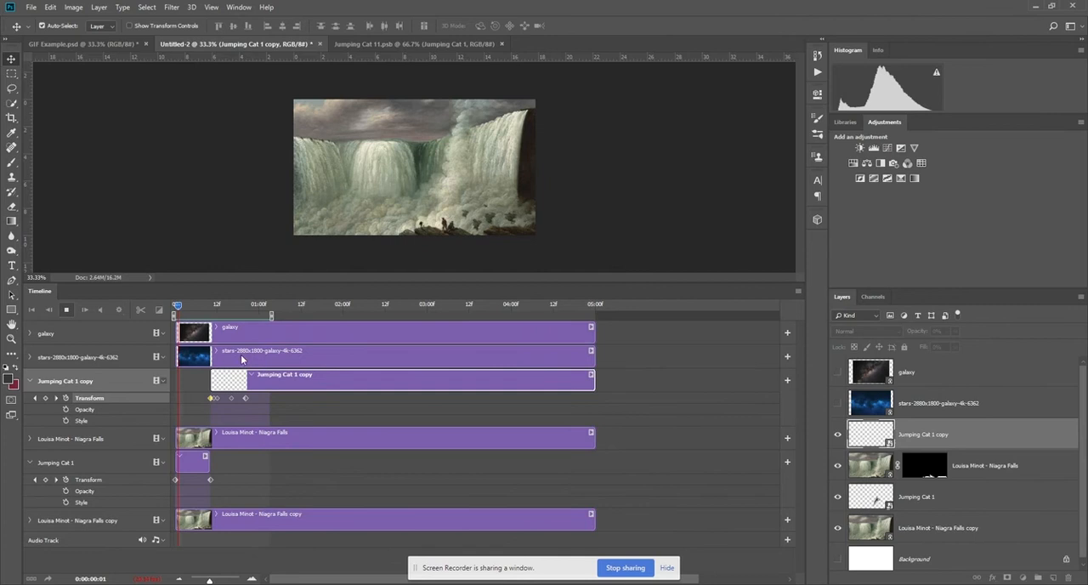
key("space")
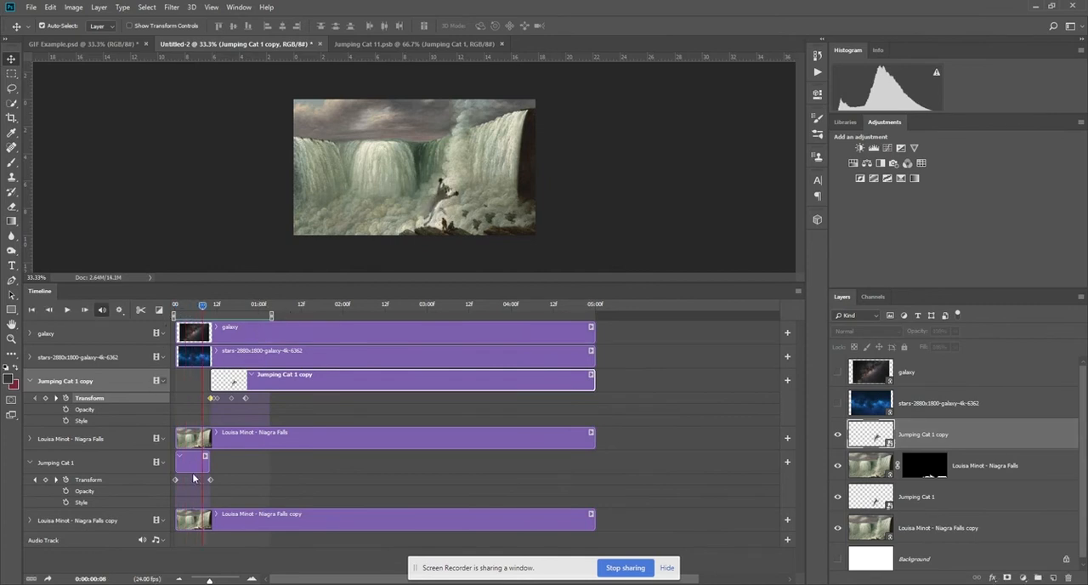
Spread the kitten copy's Transform keyframes after frame 10 to about frames 13, 16, 21 and 25 and play the slower fall.
left_click_drag(210, 580, 220, 580)
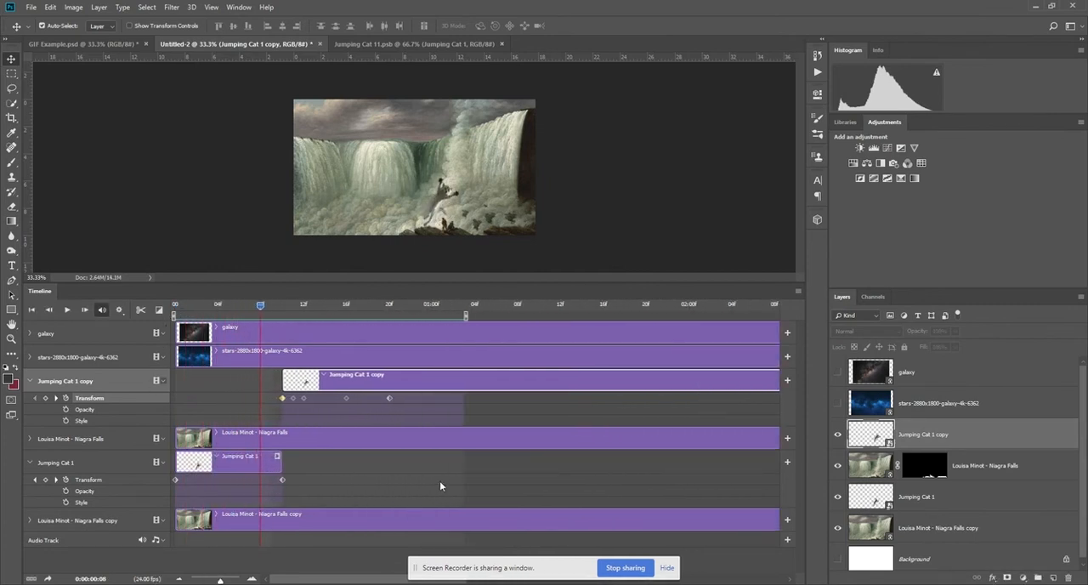
left_click(406, 399)
left_click(293, 398)
left_click(387, 409)
left_click(292, 399)
mouse_move(293, 399)
left_mouse_down()
mouse_move(441, 398)
mouse_move(314, 402)
left_mouse_up()
left_click(322, 409)
key("space")
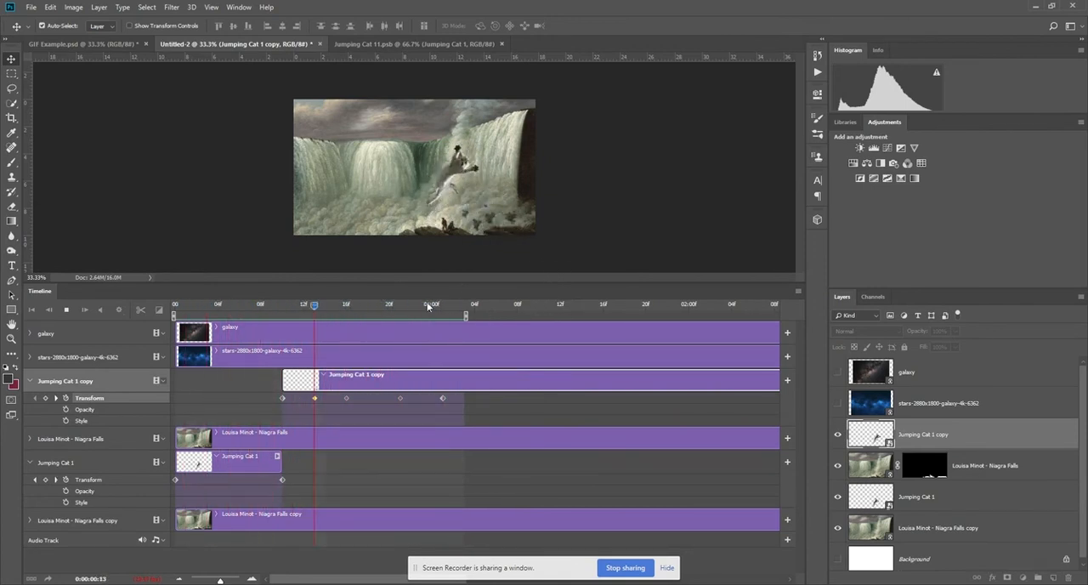
Return to the start of the timeline, show the galaxy layer and enlarge it to about 273% so it covers the whole canvas.
left_click(241, 305)
left_click_drag(245, 306, 155, 317)
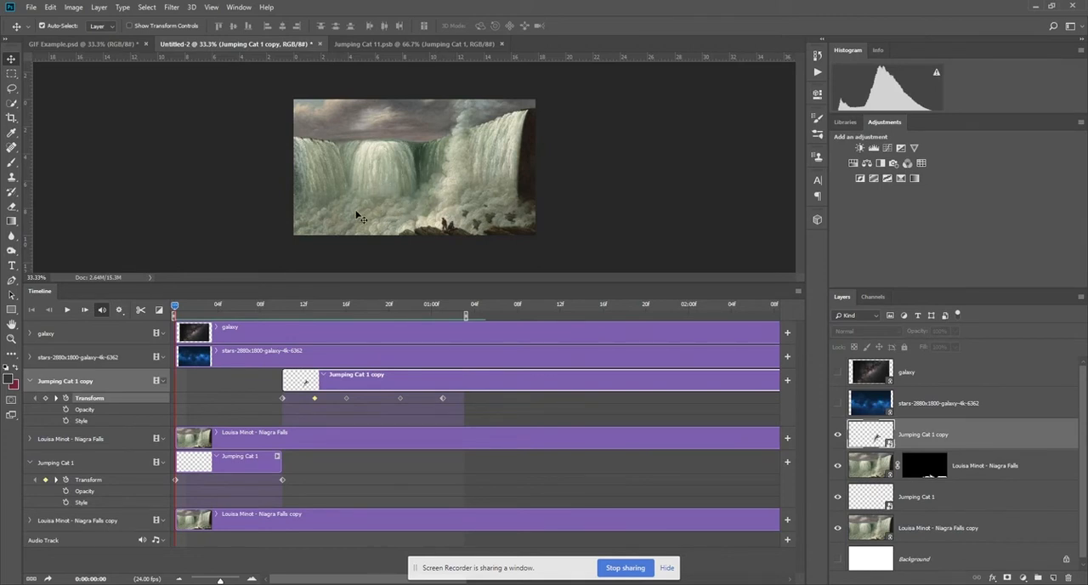
left_click(839, 373)
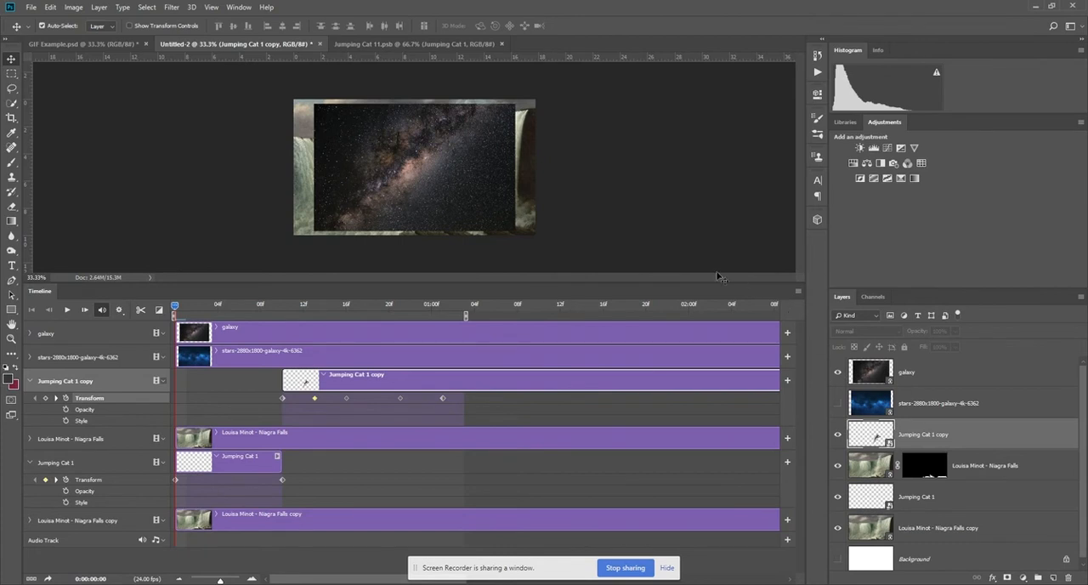
left_click(477, 226)
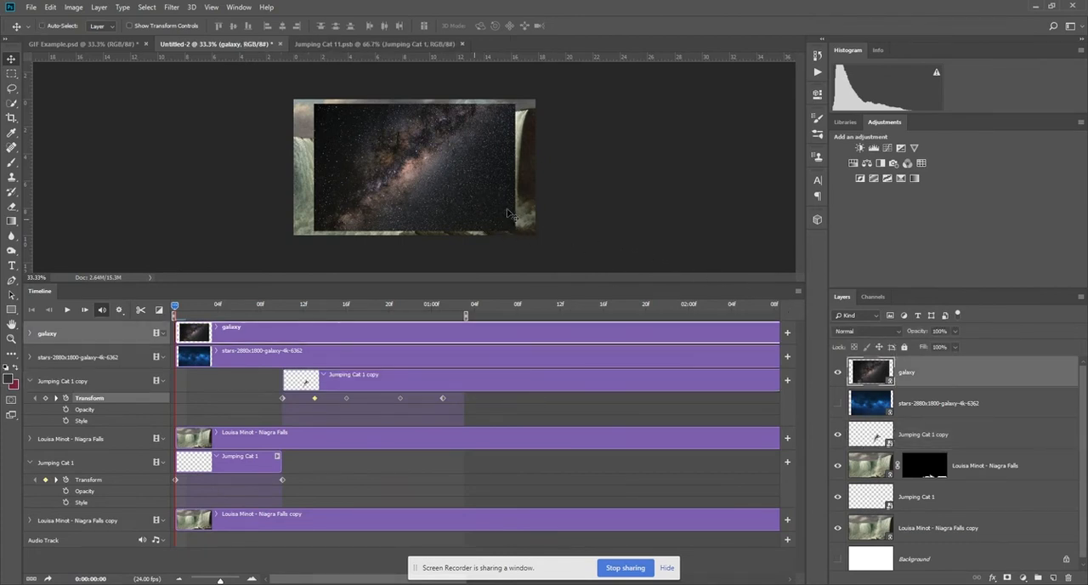
key("ctrl+t")
left_click_drag(514, 231, 558, 257)
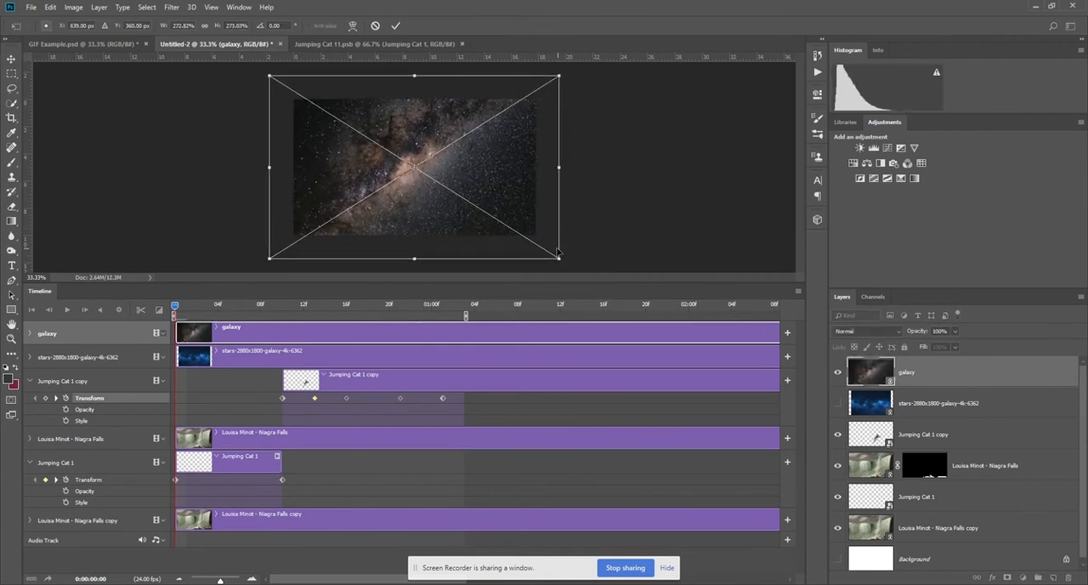
key("Return")
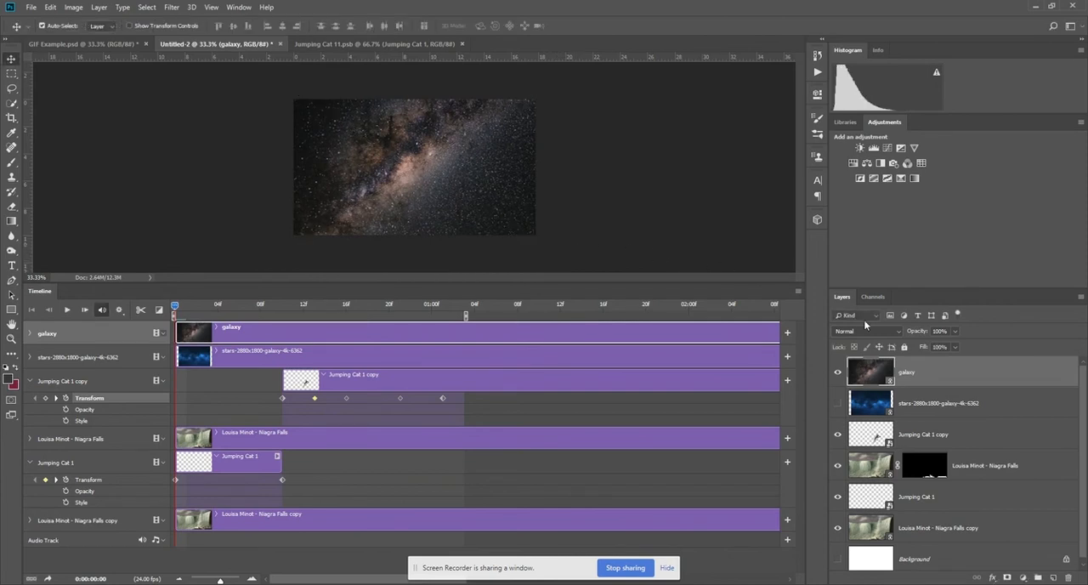
Set the galaxy layer's blend mode to Overlay.
left_click(882, 332)
key("Down")
key("Down")
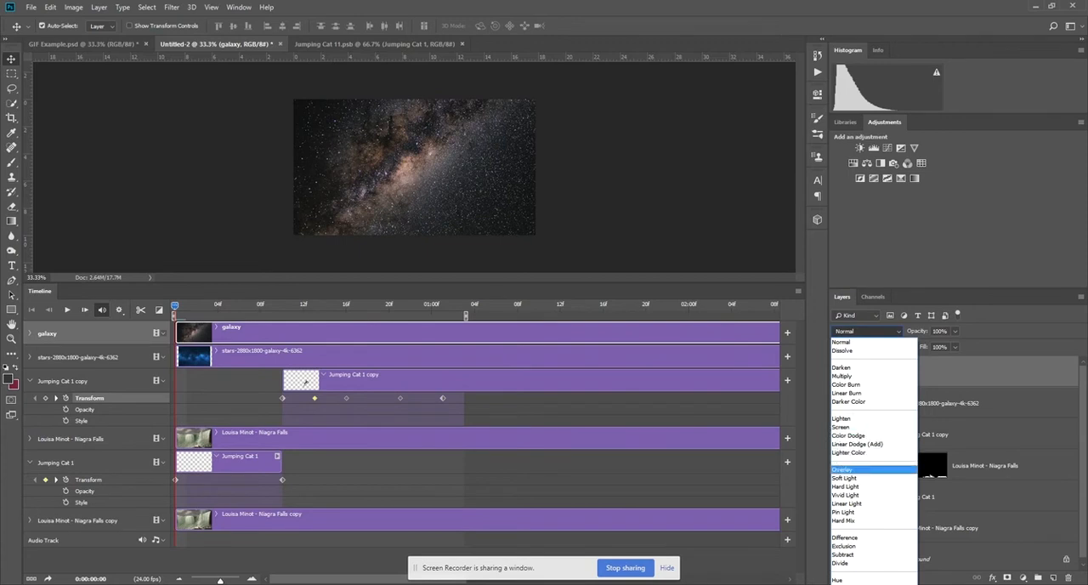
left_click(871, 468)
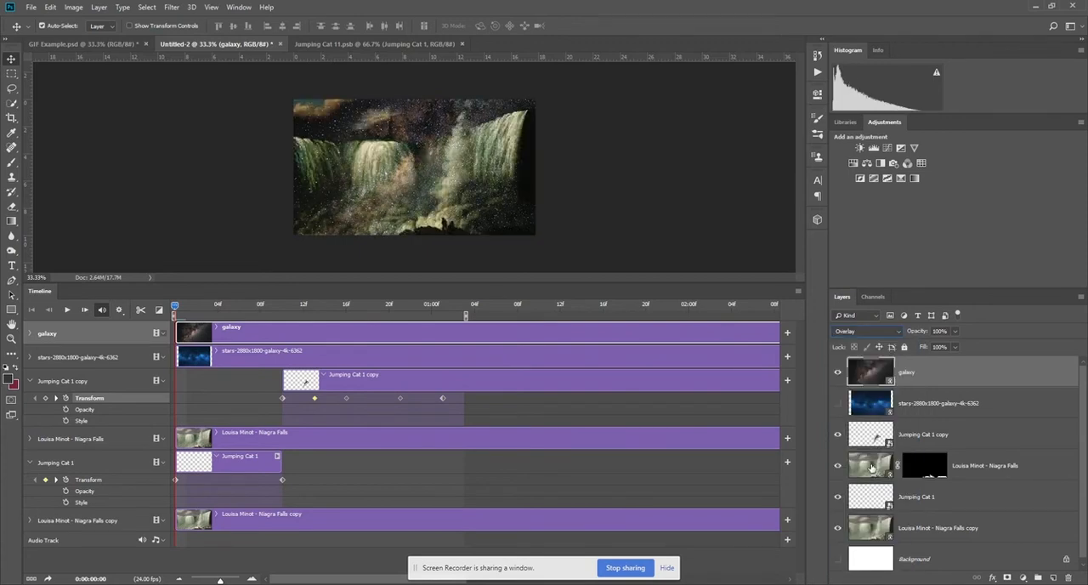
Try other blend modes on the galaxy layer, including Linear Burn and Color Dodge, and return to Overlay.
left_click(849, 332)
left_click(853, 336)
key("Home")
key("Down")
key("Down")
key("Down")
key("Down")
key("Down")
key("Down")
key("Down")
key("Down")
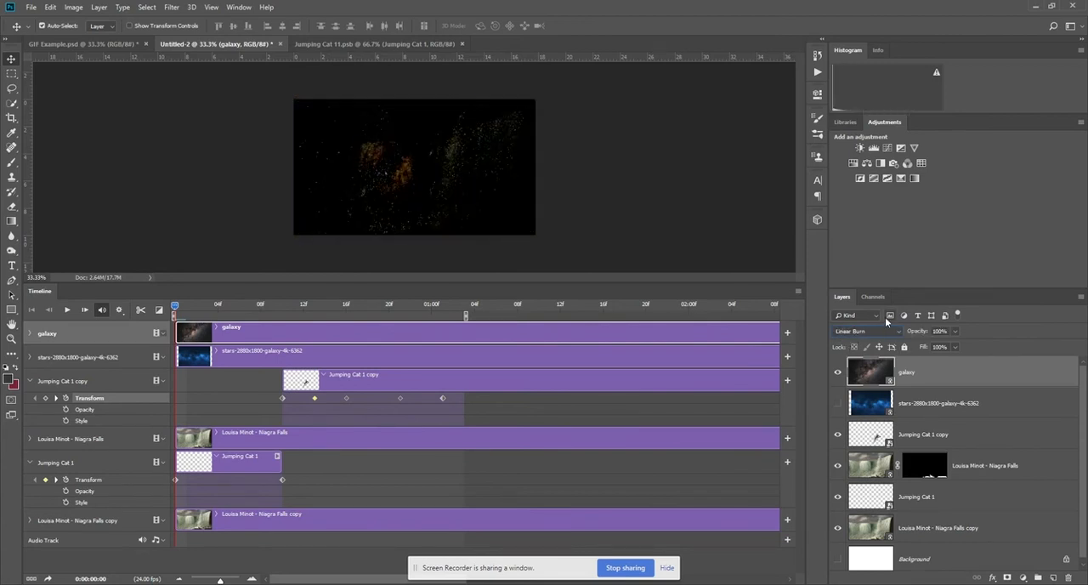
key("Down")
key("Down")
key("Down")
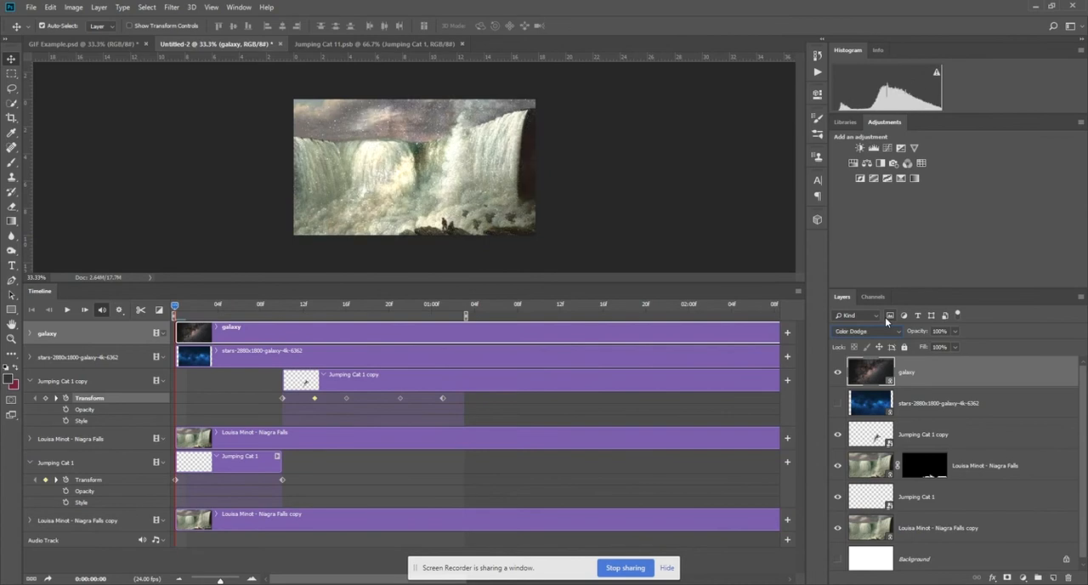
key("Down")
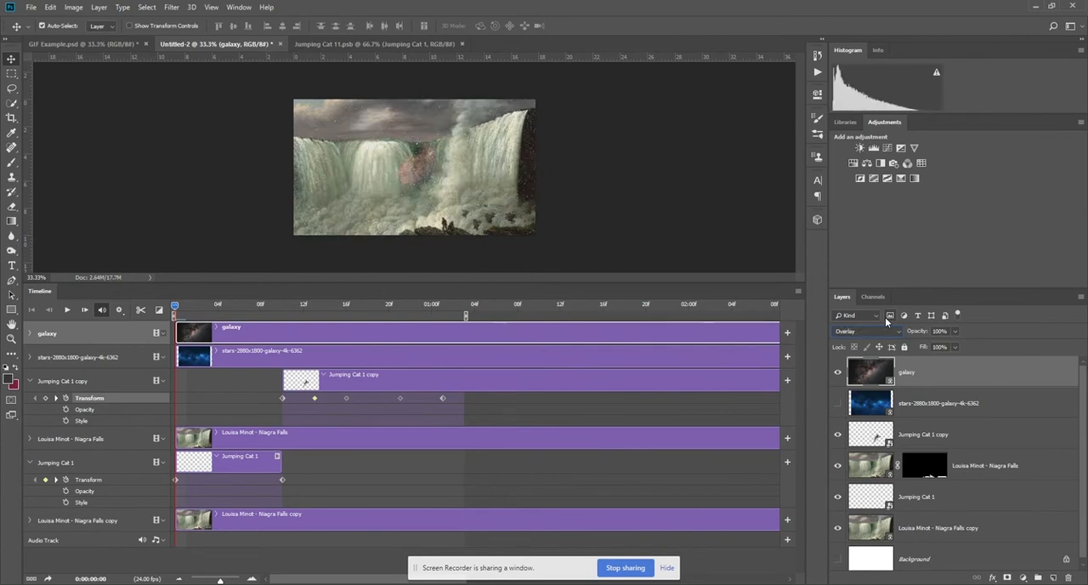
Reduce the galaxy layer's opacity to 54%.
left_click(954, 331)
left_click_drag(953, 344, 935, 344)
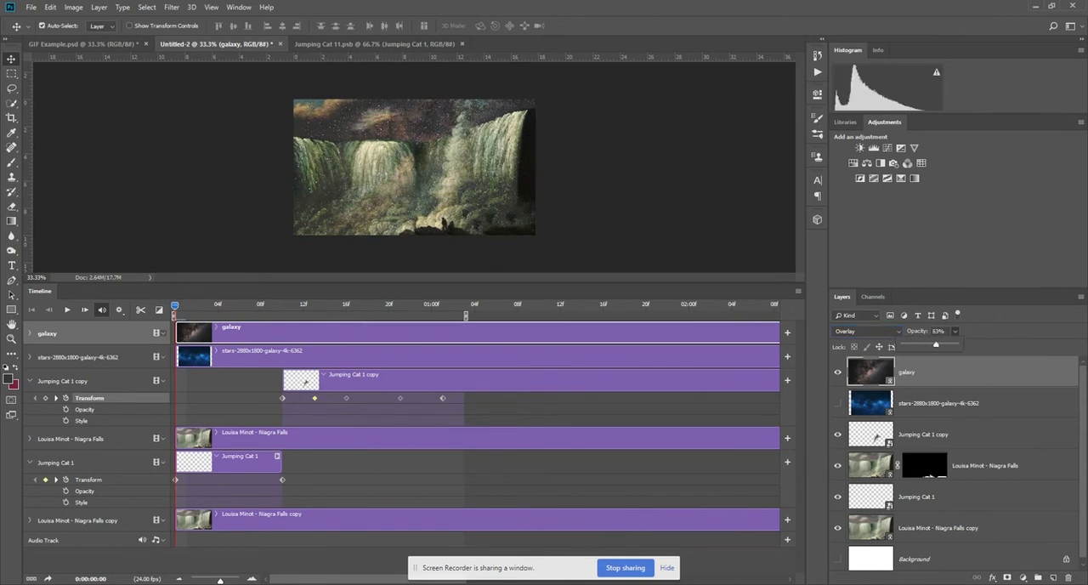
left_click_drag(932, 344, 929, 345)
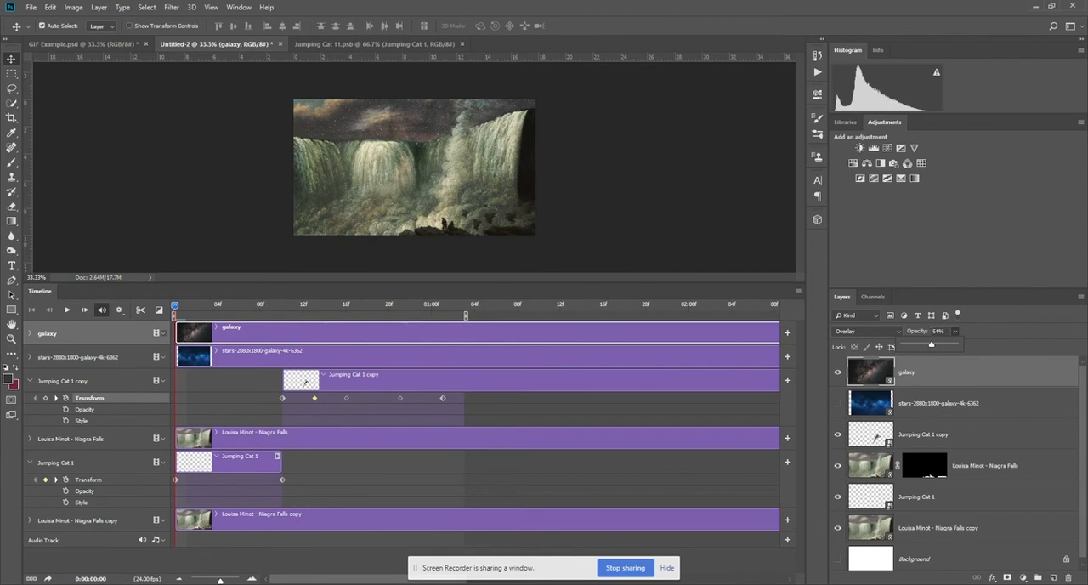
Enlarge the timeline area and preview the kitten jump with the galaxy overlay.
left_click_drag(181, 293, 159, 581)
left_click_drag(232, 499, 250, 243)
key("space")
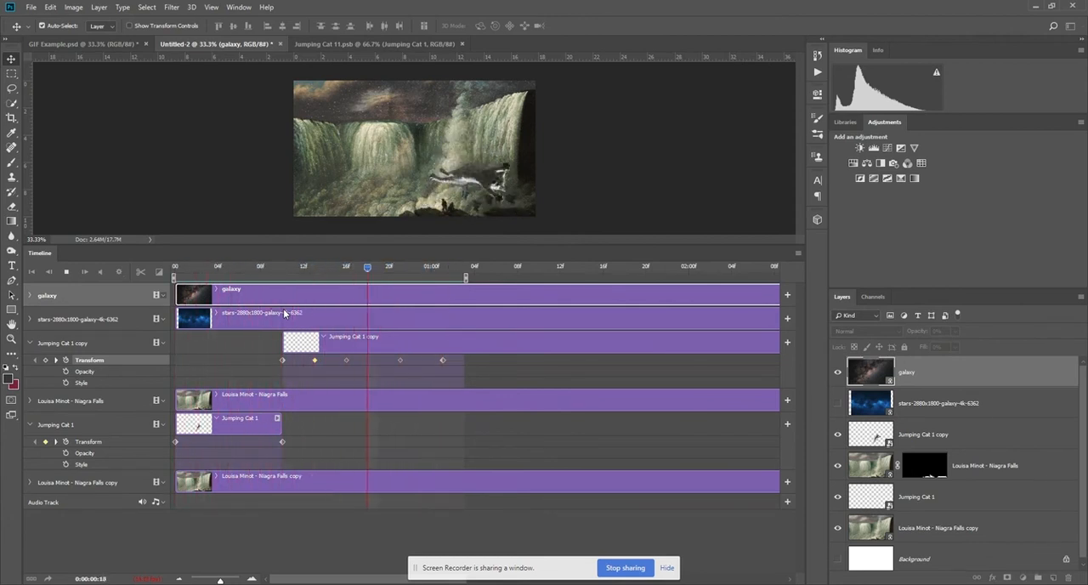
key("space")
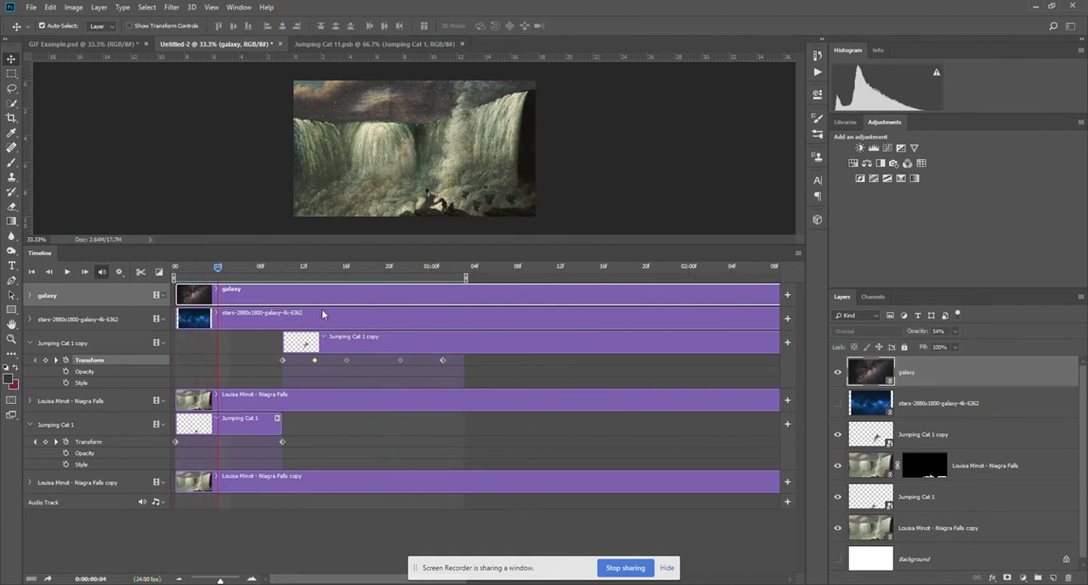
Show the stars layer at frame 9 and scale it up until it covers the whole canvas.
left_click_drag(218, 267, 266, 264)
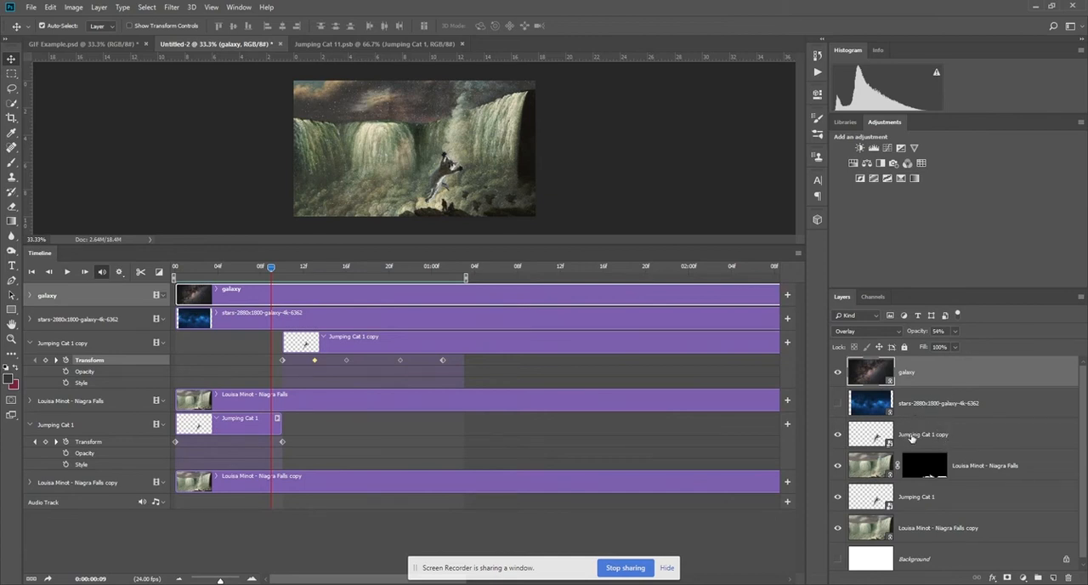
left_click(925, 410)
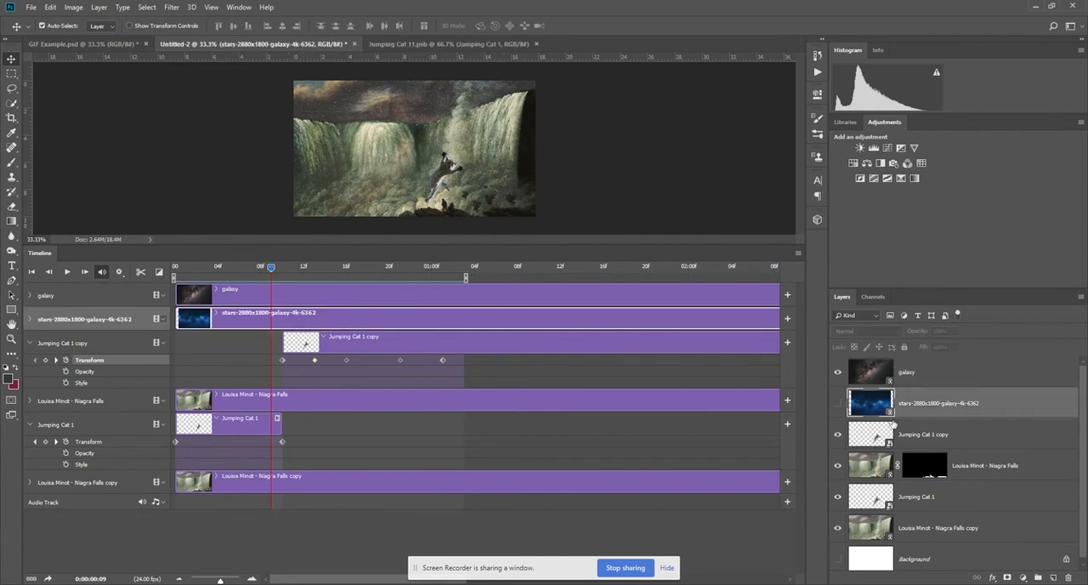
left_click(837, 403)
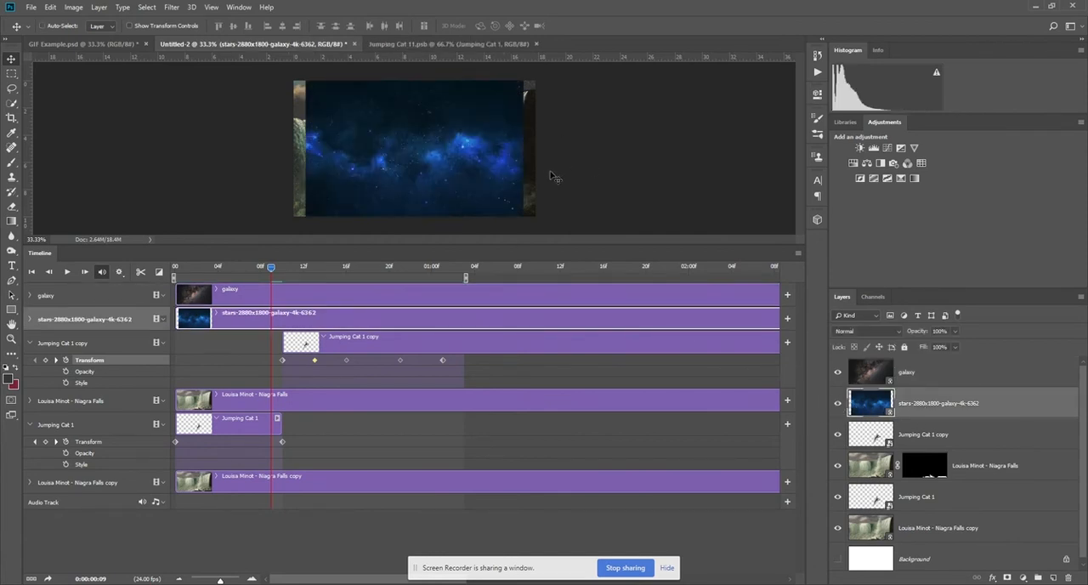
key("ctrl+t")
left_click_drag(526, 217, 555, 231)
key("Return")
Trim the start of the stars clip to frame 10 so it begins together with the kitten copy clip.
mouse_move(270, 268)
left_mouse_down()
mouse_move(140, 272)
mouse_move(270, 277)
mouse_move(292, 294)
mouse_move(282, 270)
left_mouse_up()
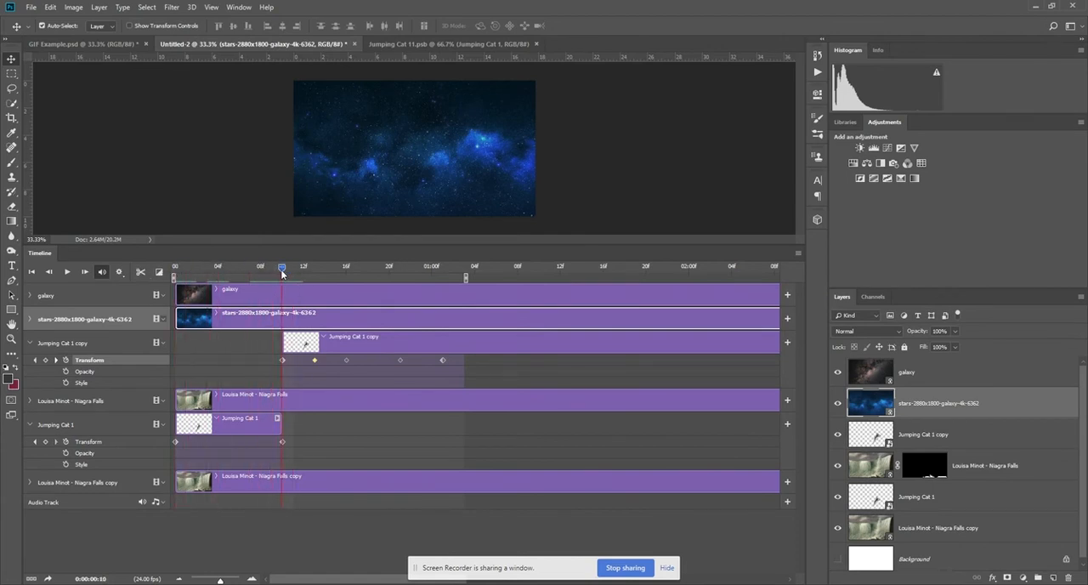
left_click_drag(176, 319, 283, 317)
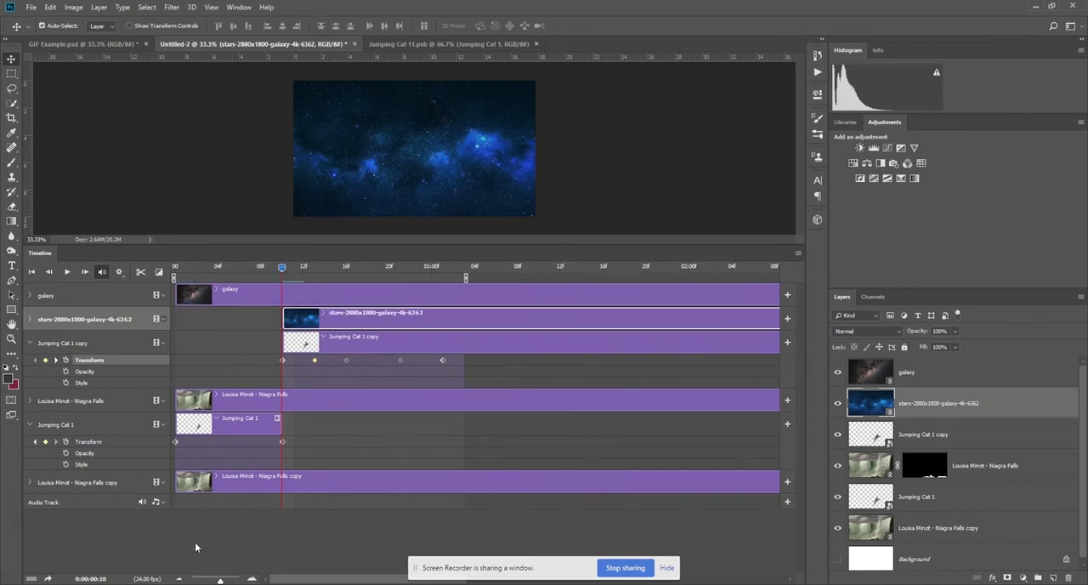
left_click_drag(217, 580, 207, 580)
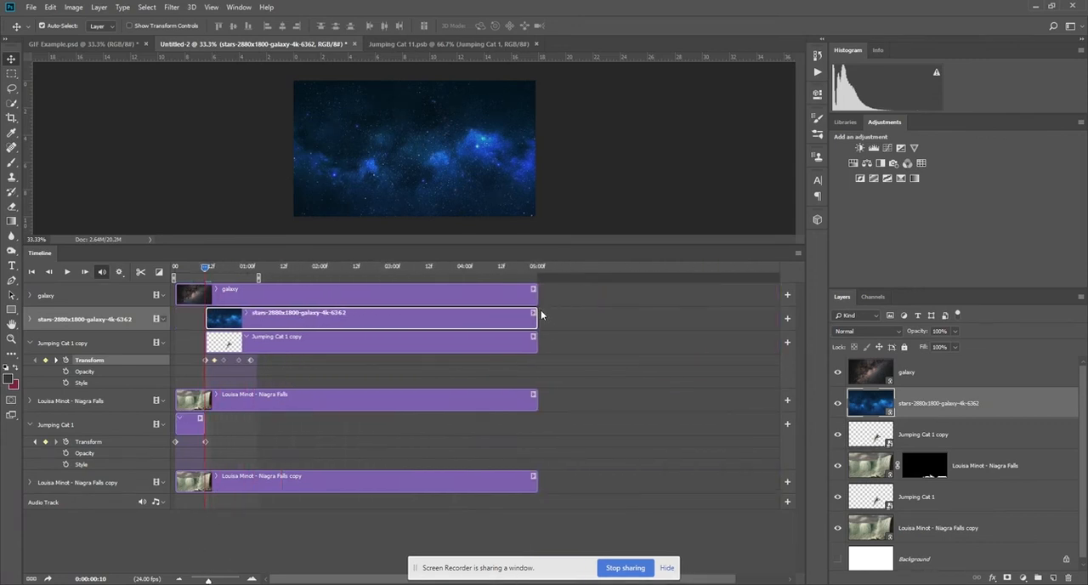
left_click(533, 316)
mouse_move(214, 272)
left_mouse_down()
mouse_move(246, 270)
mouse_move(205, 283)
left_mouse_up()
left_click(227, 579)
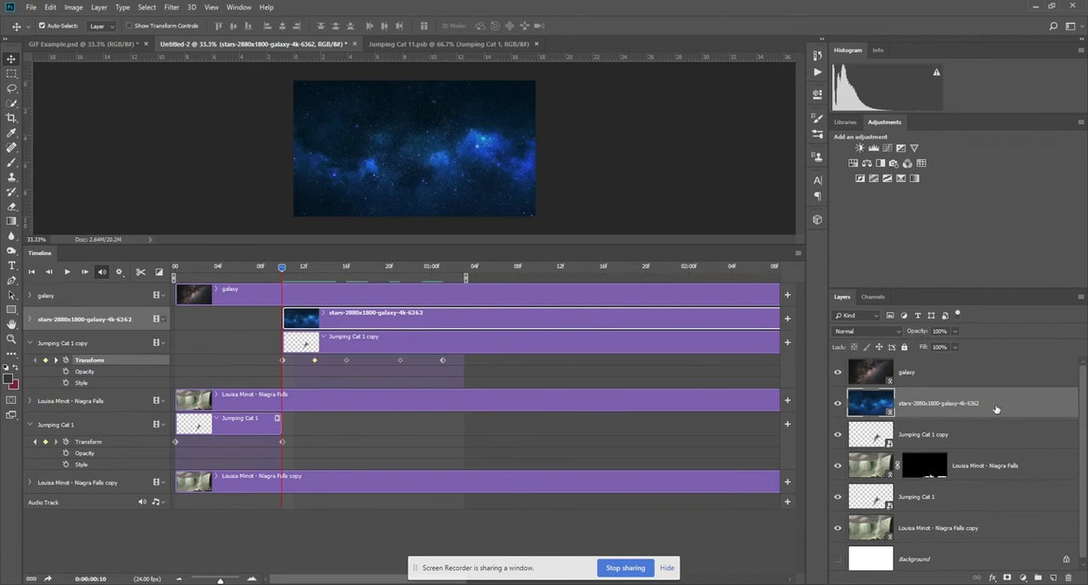
Clip the stars layer to the kitten copy with a clipping mask and inspect the star-filled kitten up close.
right_click(944, 404)
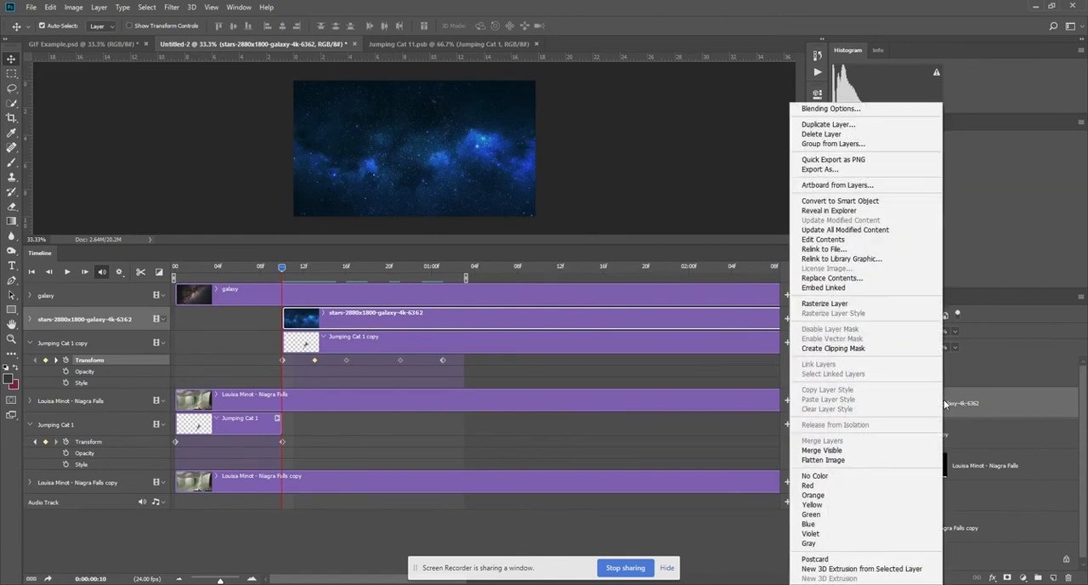
left_click(984, 411)
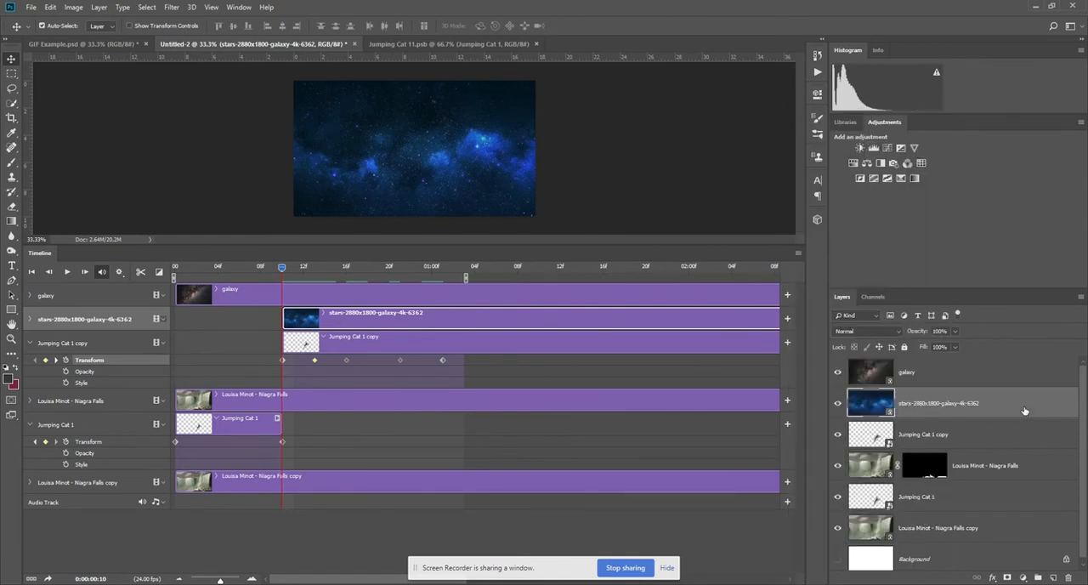
right_click(1024, 411)
left_click(963, 348)
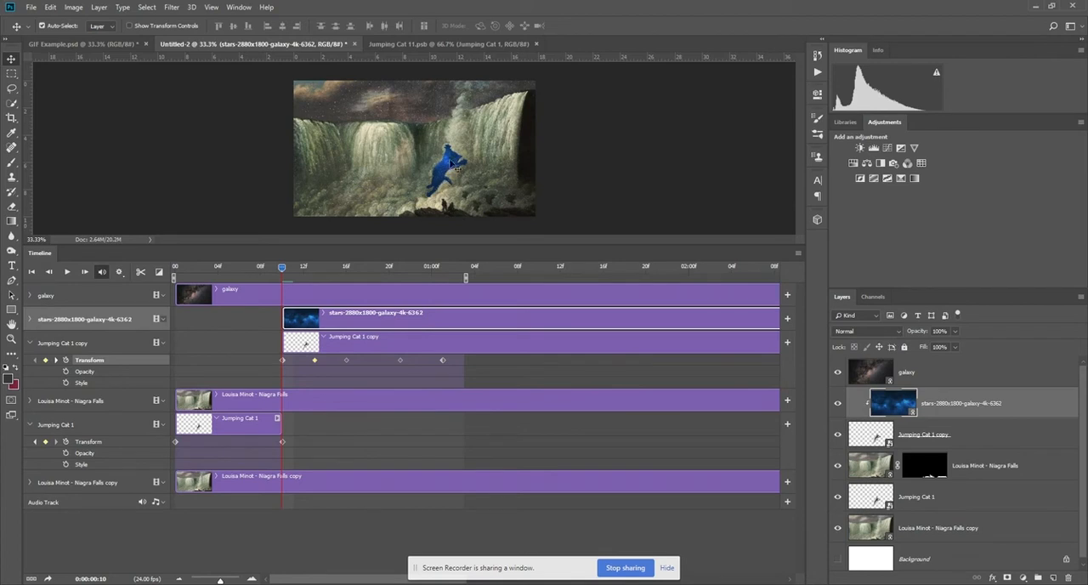
key("ctrl+plus")
key("ctrl+plus")
left_click_drag(523, 195, 537, 149)
key("ctrl+minus")
key("ctrl+minus")
Set the clipped stars layer to 63% opacity with the Lighten blend mode and check the kitten up close.
left_click(955, 331)
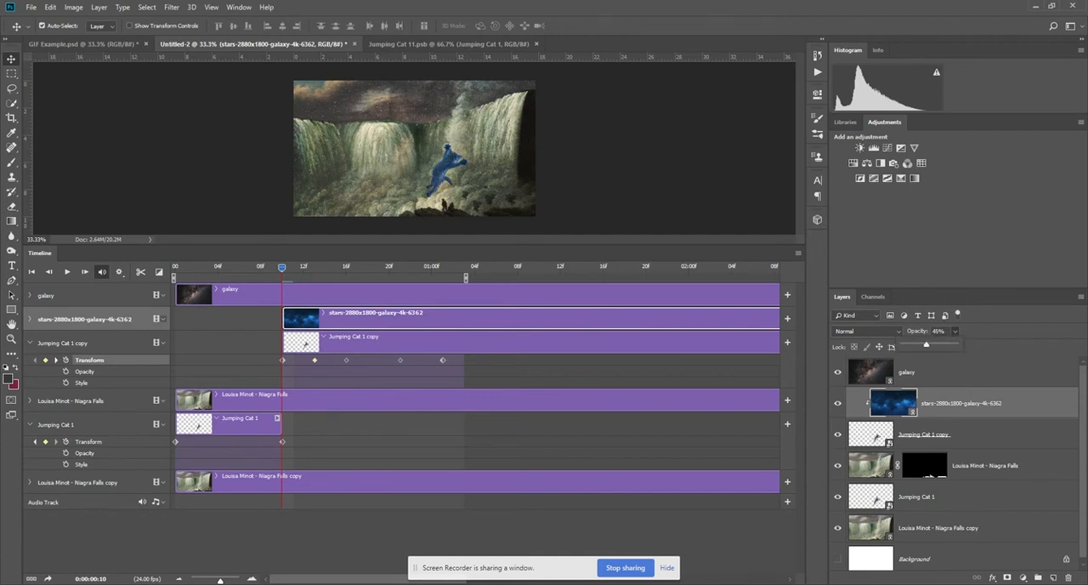
left_click(873, 329)
key("Escape")
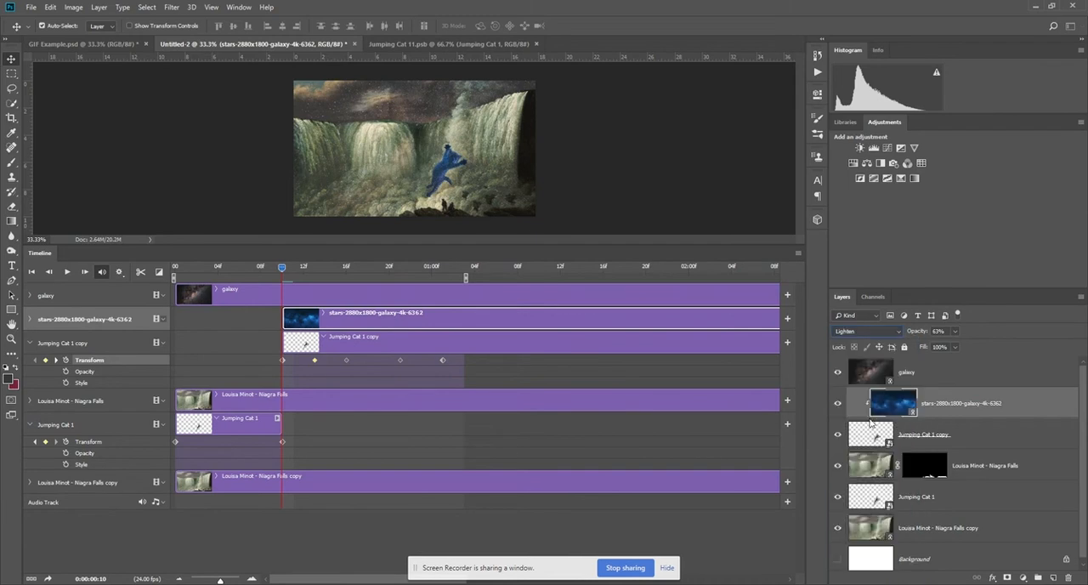
key("ctrl+plus")
key("ctrl+plus")
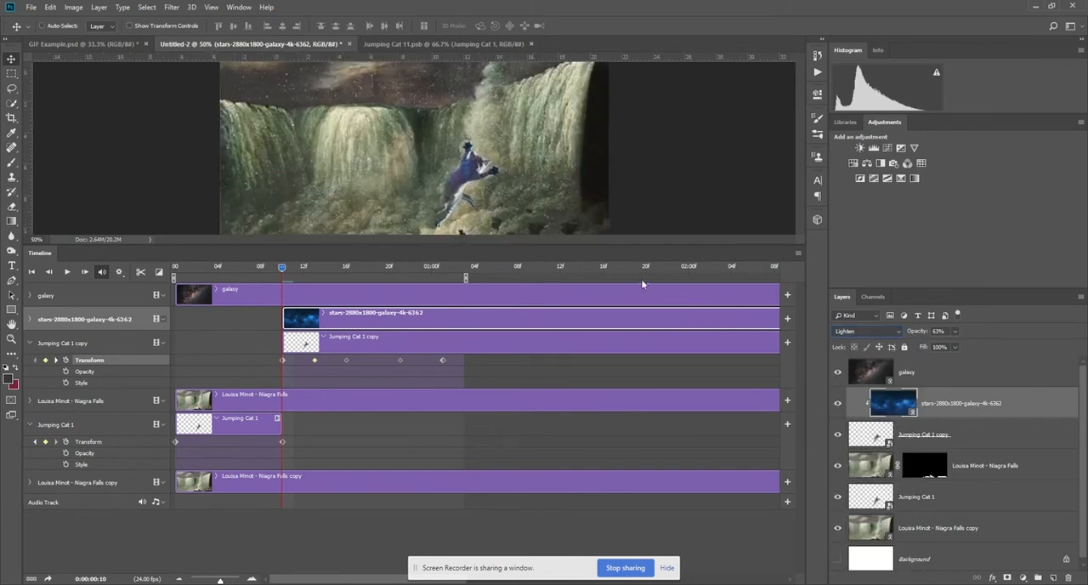
Raise the opacity of the stars layer clipped to the kitten copy to 100%.
left_click_drag(563, 193, 586, 162)
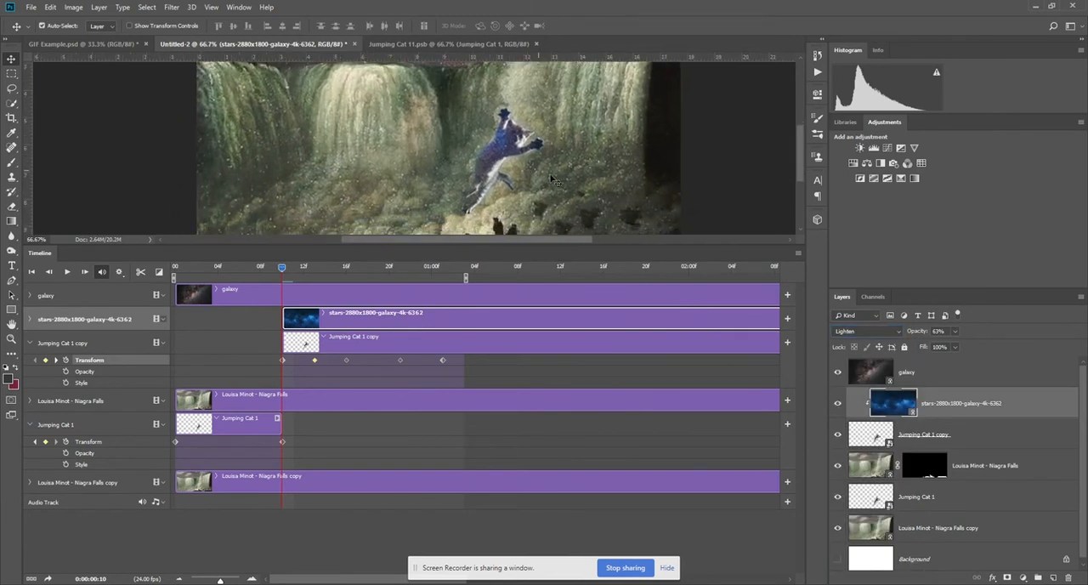
left_click(955, 331)
left_click_drag(963, 344, 974, 344)
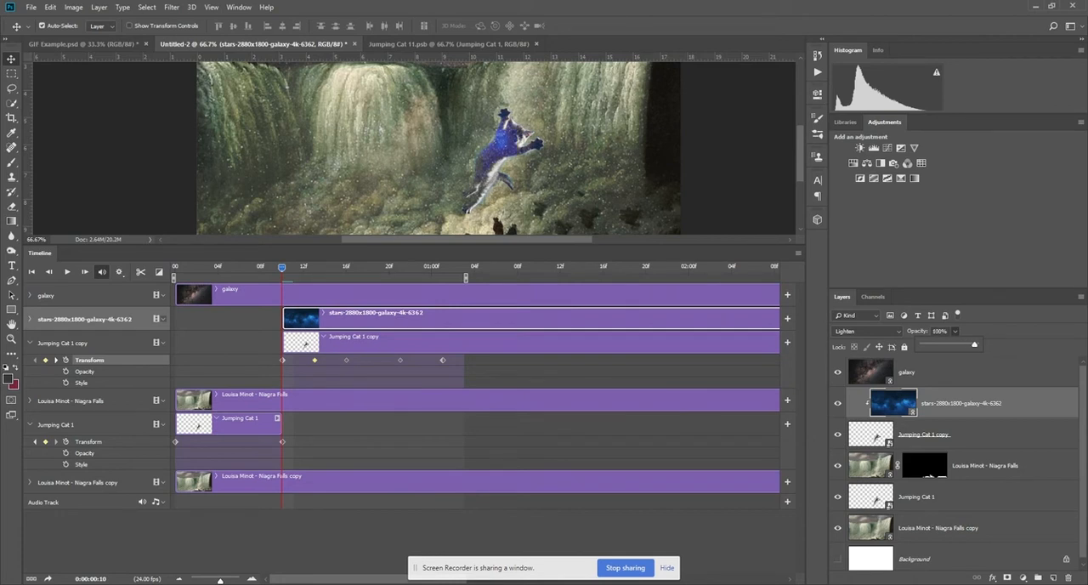
left_click(984, 332)
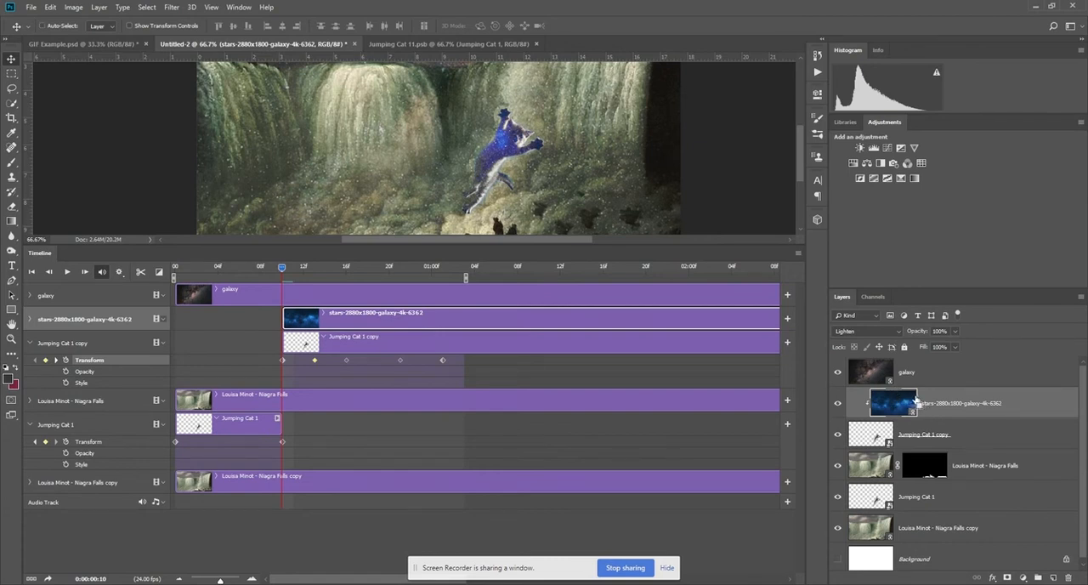
Duplicate the stars layer and place the copy directly above the Jumping Cat 1 layer.
key("ctrl+j")
left_click_drag(882, 408, 885, 505)
key("ctrl+minus")
key("ctrl+minus")
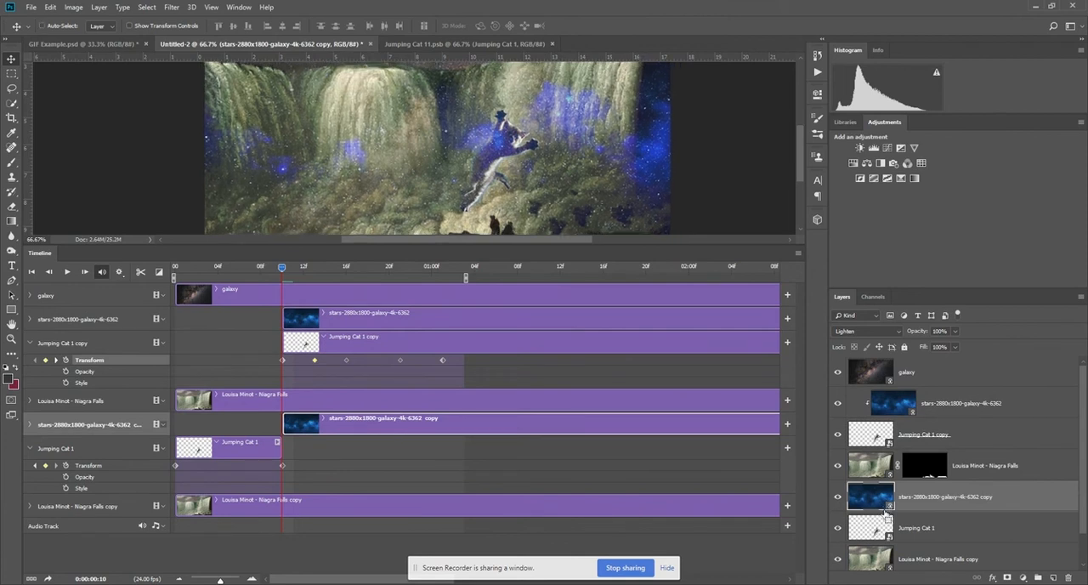
Extend the stars copy clip back to the timeline's start and trim its end to match the Jumping Cat 1 clip.
left_click_drag(437, 421, 338, 426)
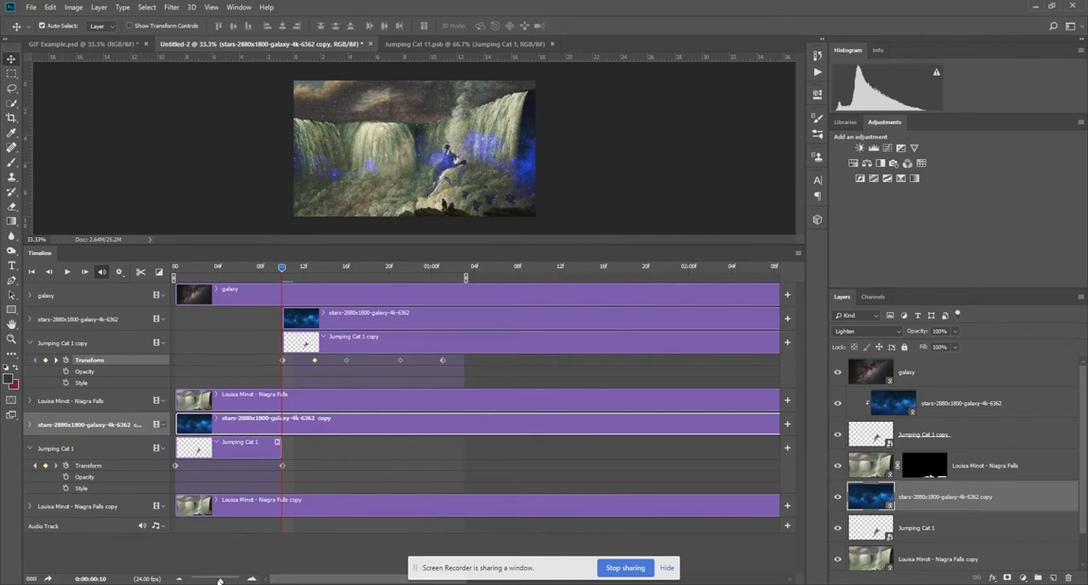
left_click_drag(218, 580, 206, 580)
left_click_drag(481, 424, 201, 425)
left_click_drag(201, 269, 172, 270)
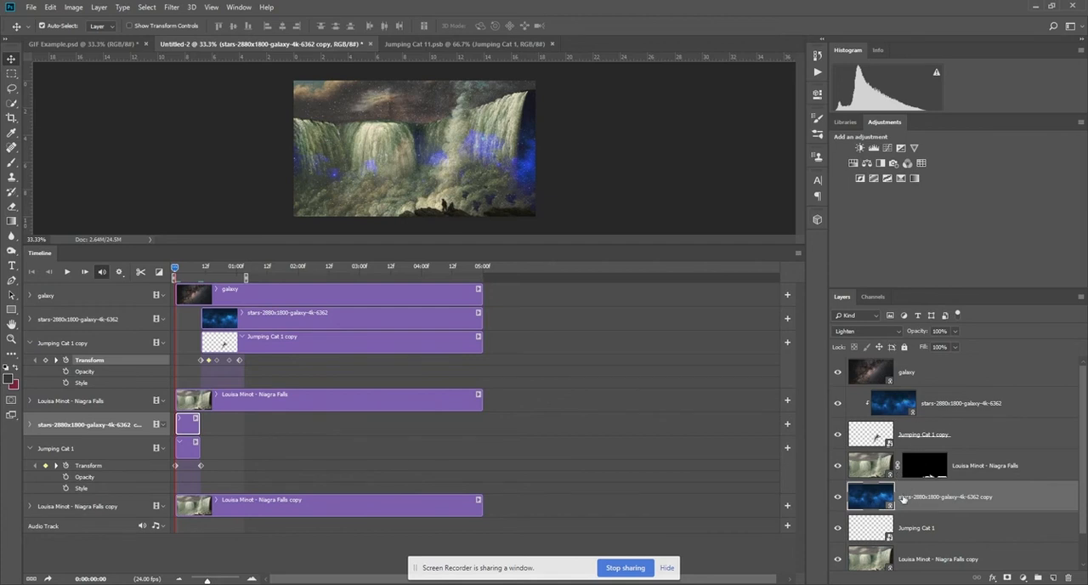
Clip the stars copy layer to the Jumping Cat 1 layer with a clipping mask.
right_click(1023, 494)
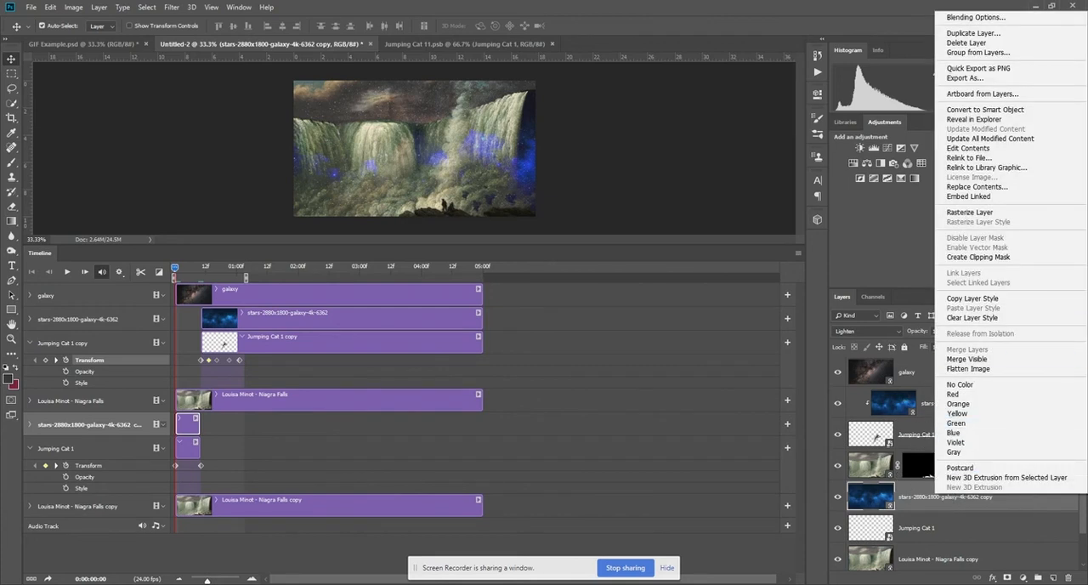
left_click(977, 256)
mouse_move(173, 270)
left_mouse_down()
mouse_move(245, 269)
mouse_move(174, 268)
left_mouse_up()
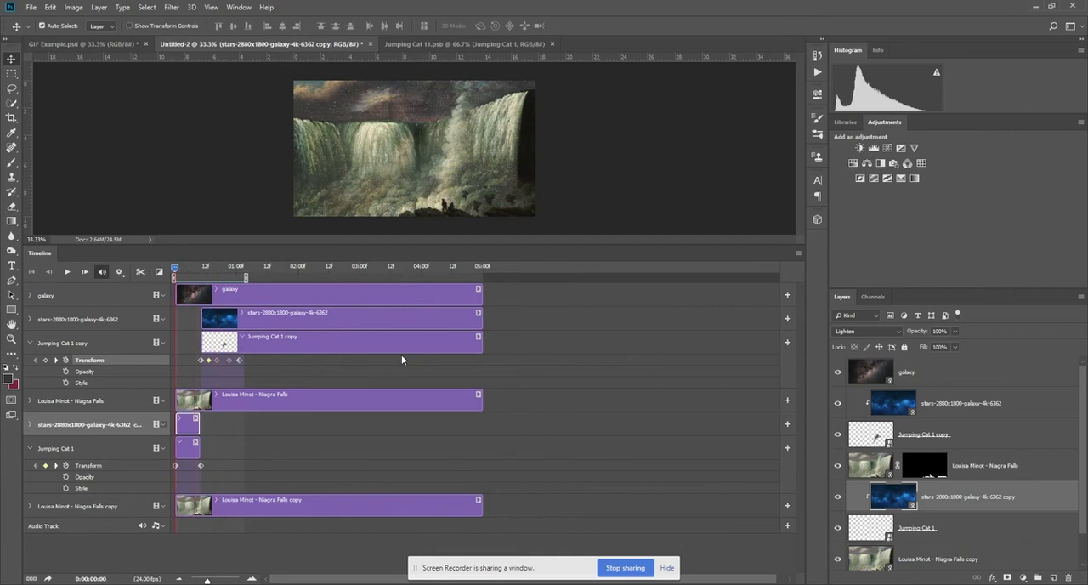
Play the animation at a larger canvas size to check the star-filled kitten's leap, and stop the playback.
left_click_drag(508, 244, 538, 464)
key("space")
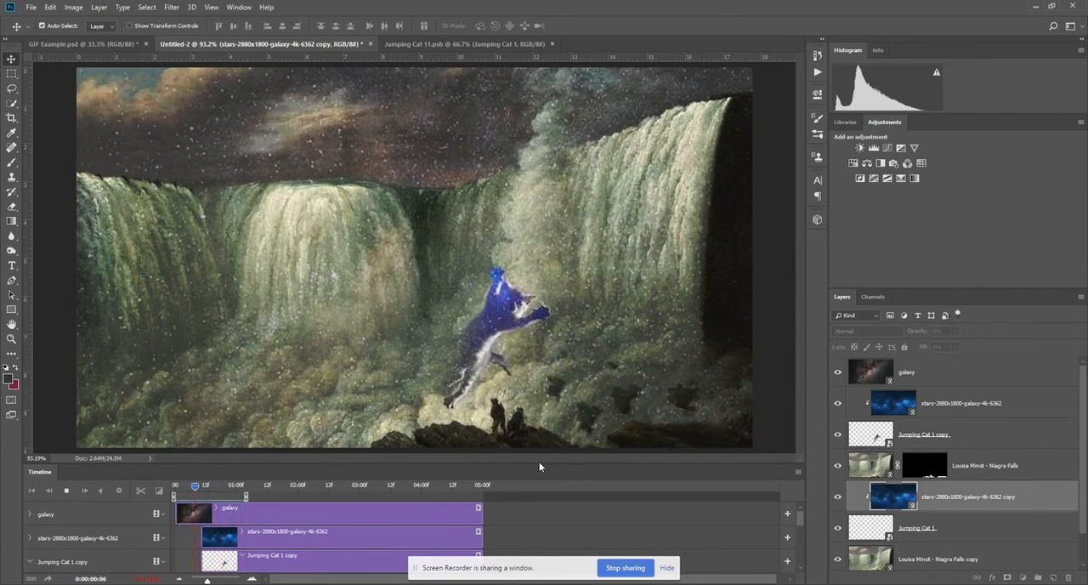
key("ctrl+minus")
key("ctrl+minus")
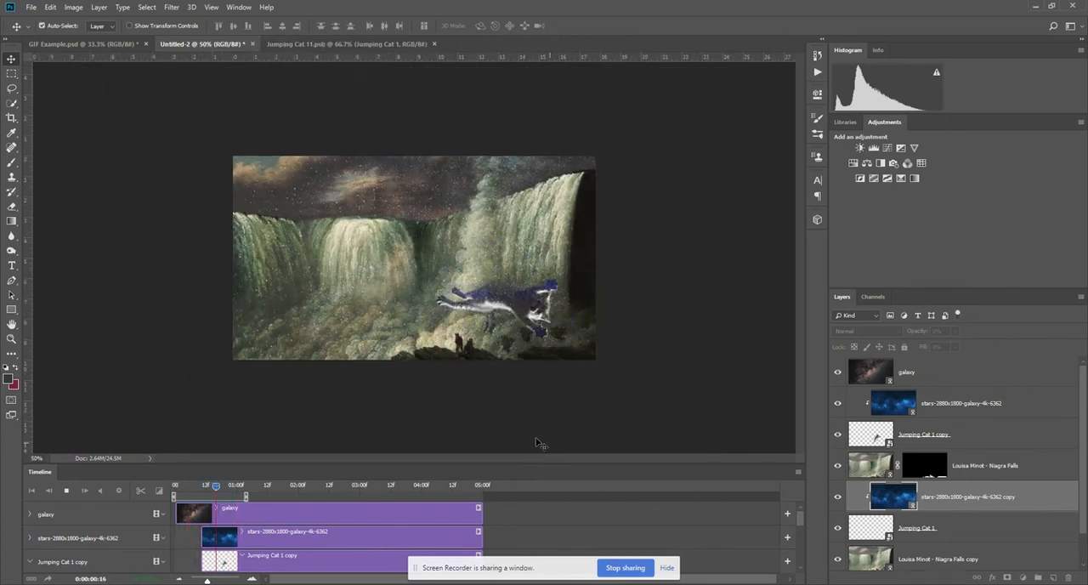
key("space")
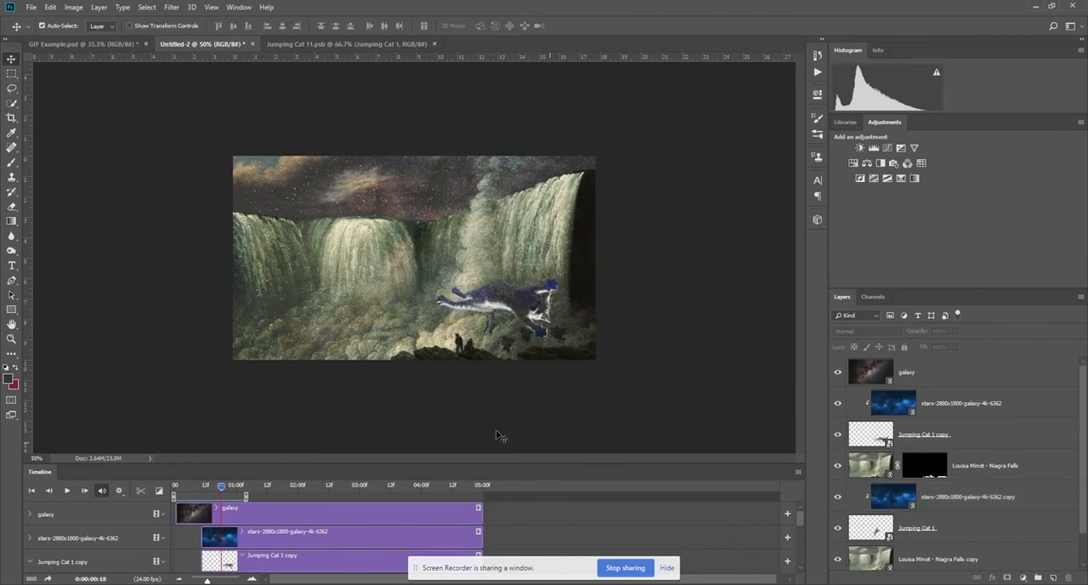
left_click_drag(484, 463, 497, 367)
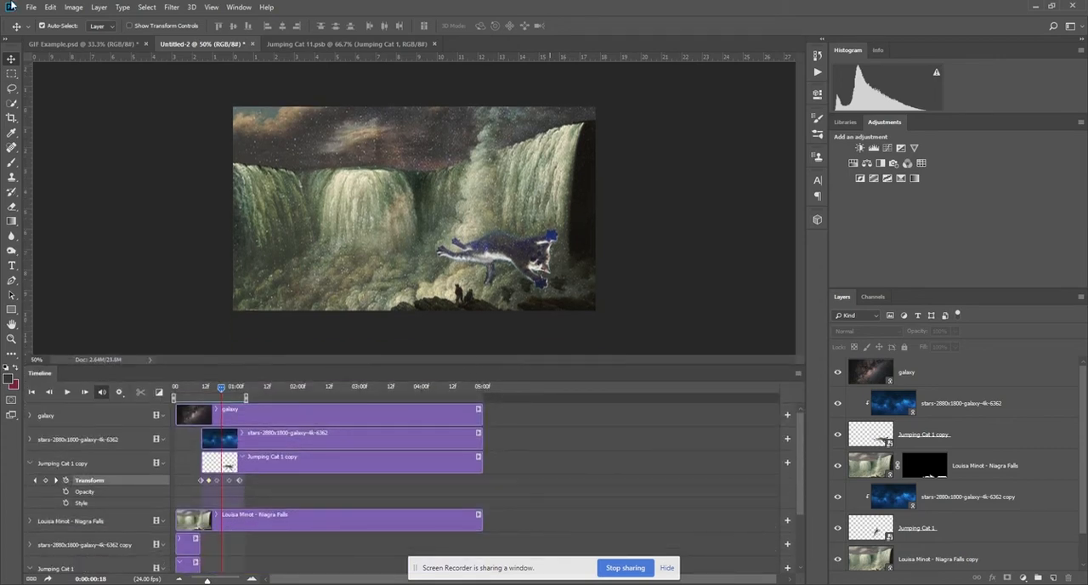
Save the document as GIF Example II.psd and return the playhead to the start of the timeline.
left_click(29, 8)
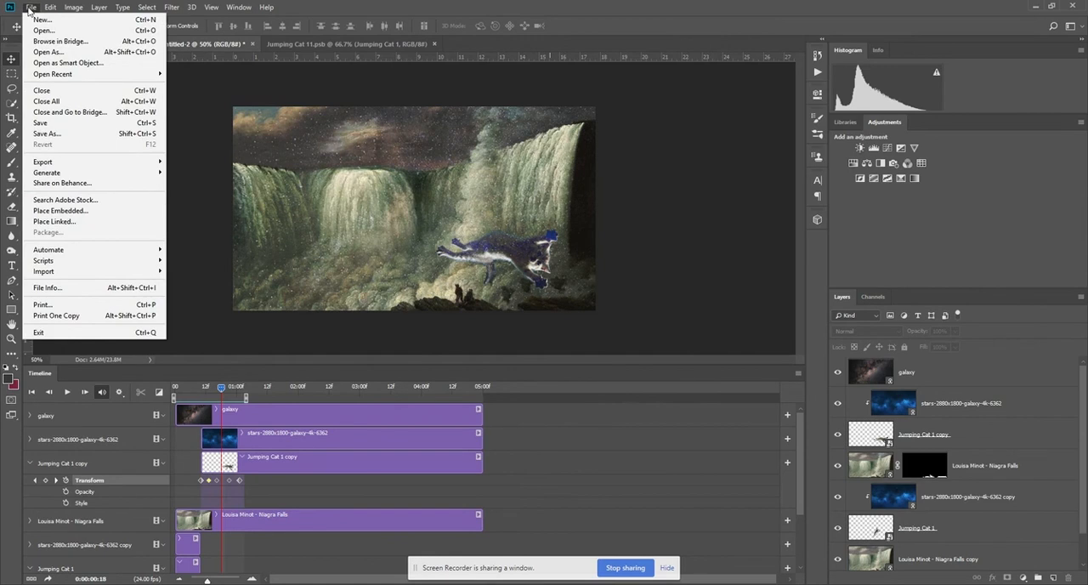
left_click(53, 124)
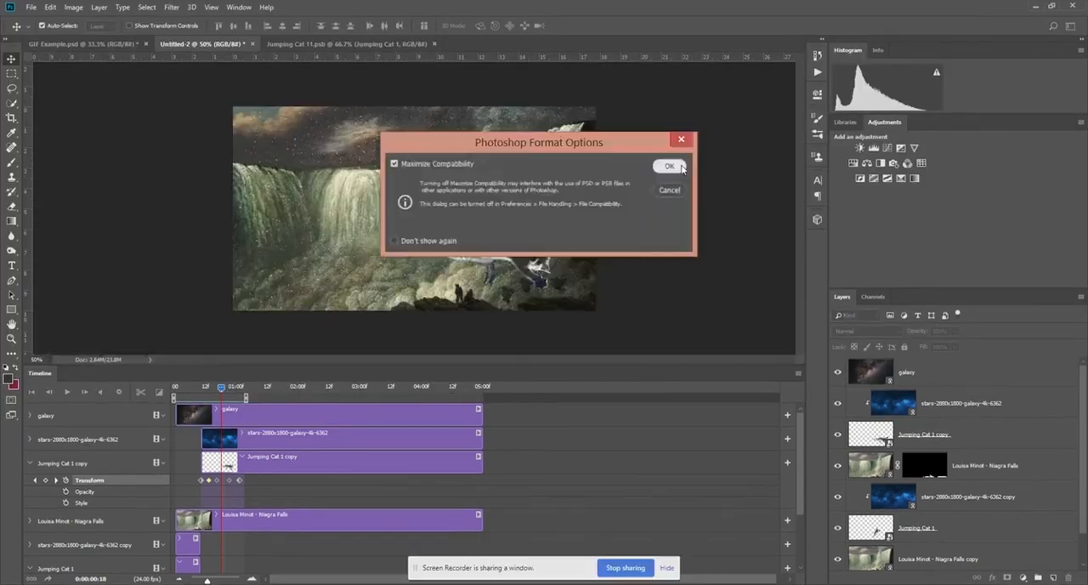
left_click(682, 168)
left_click_drag(222, 389, 144, 392)
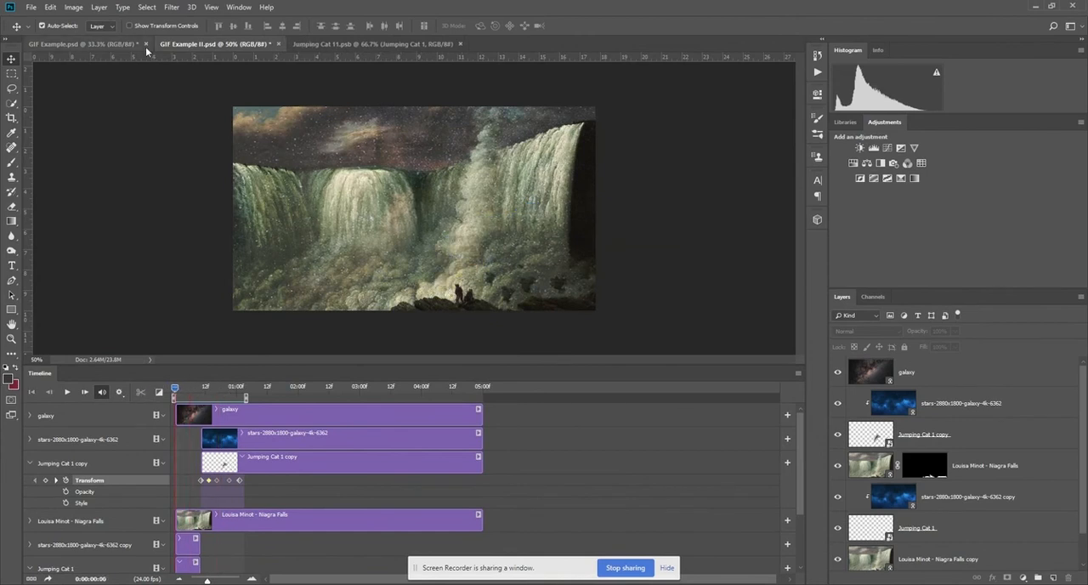
Open the Save for Web (Legacy) export for the animation.
left_click(31, 8)
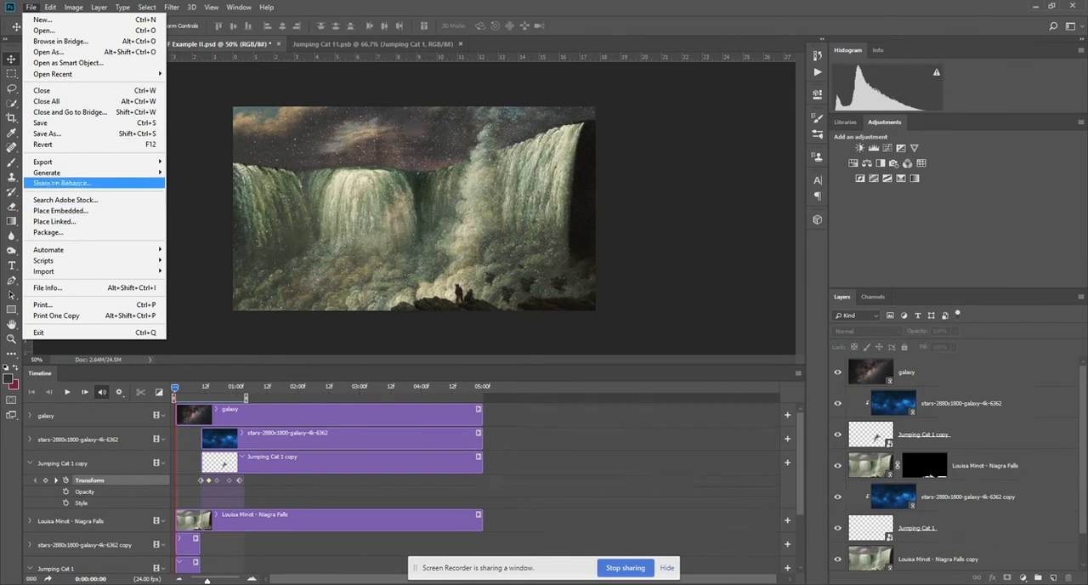
mouse_move(51, 161)
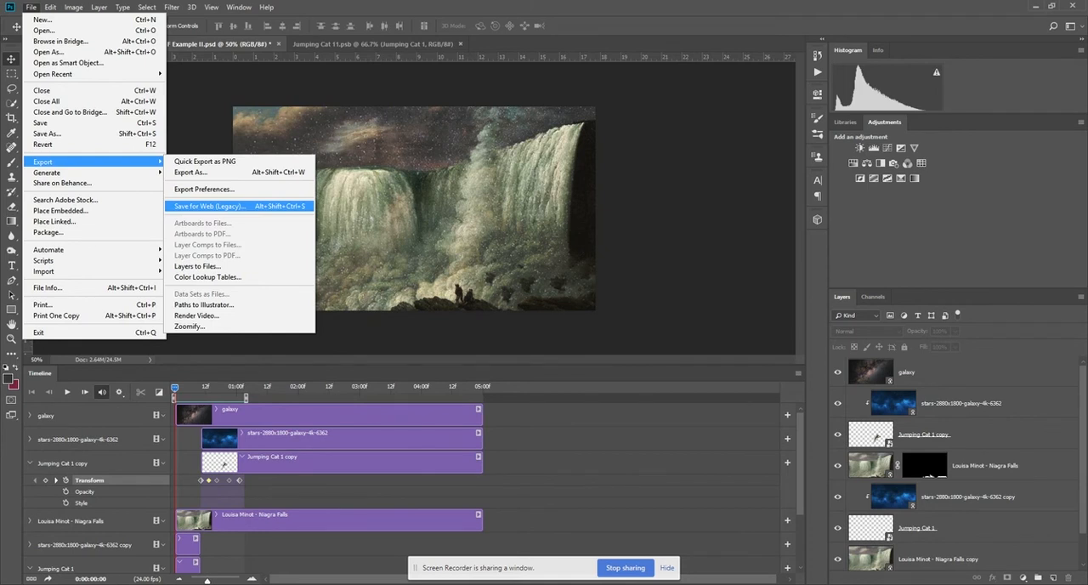
left_click(209, 205)
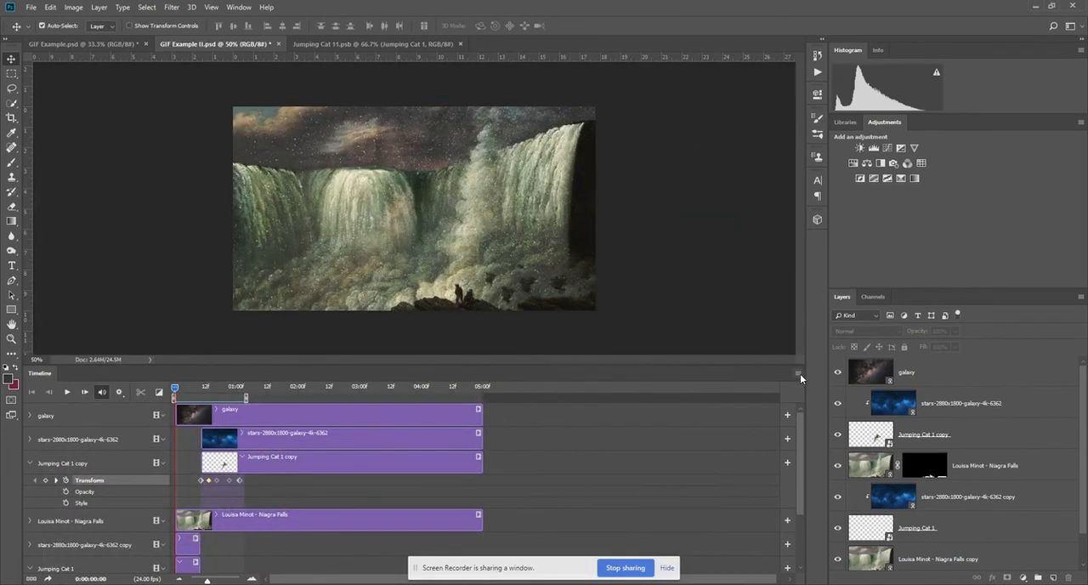
Bring up the timeline's options containing the Render Video command.
left_click(798, 372)
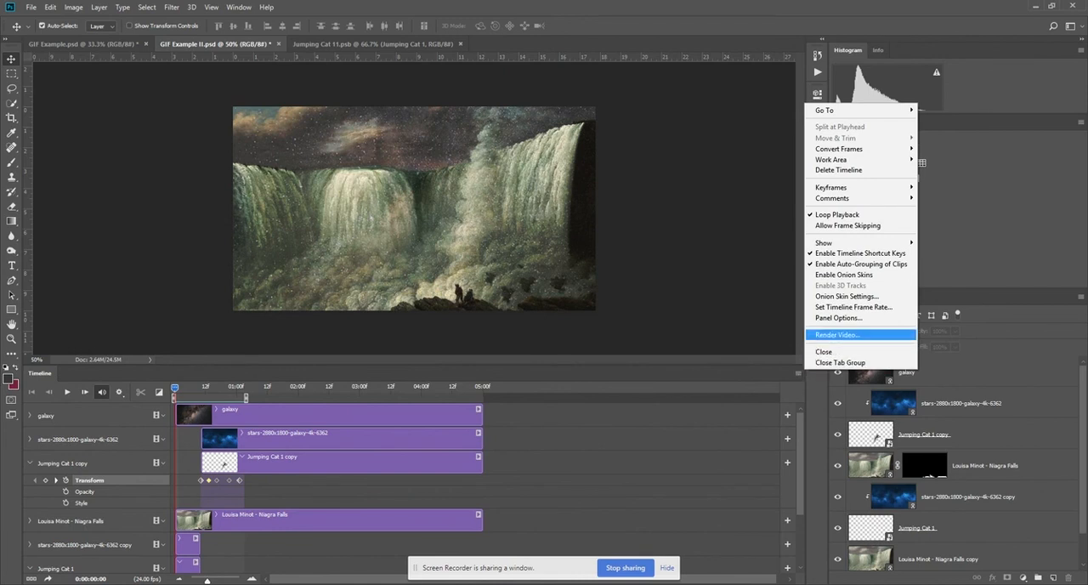
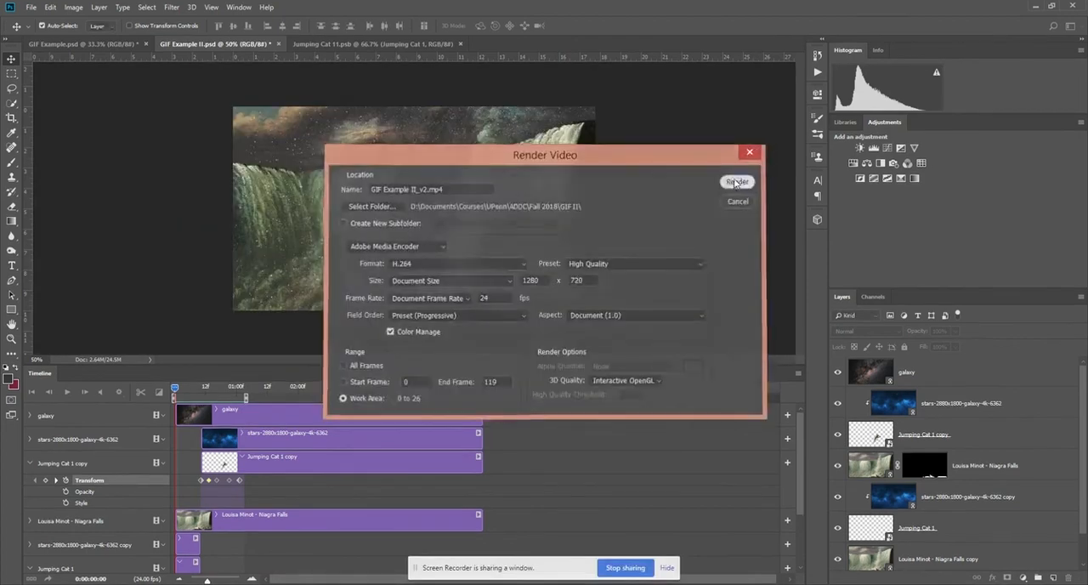
Render the work area as GIF Example II_v2.mp4 in H.264 format at High Quality, 1280 x 720 and 24 fps.
left_click(737, 182)
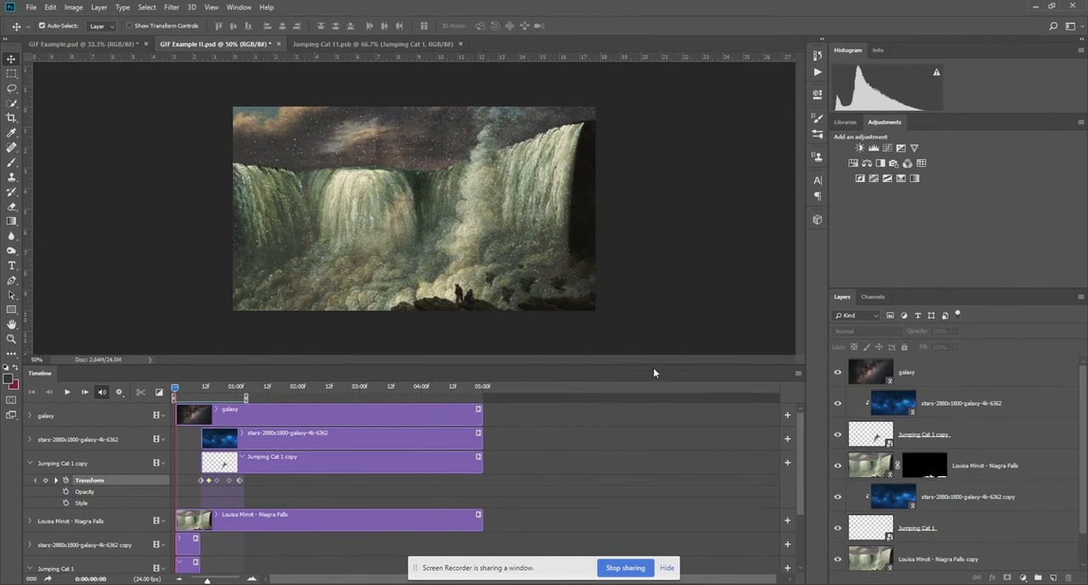
Open the contents of the Jumping Cat 1 copy smart object and create a video timeline in it.
left_click_drag(180, 391, 202, 388)
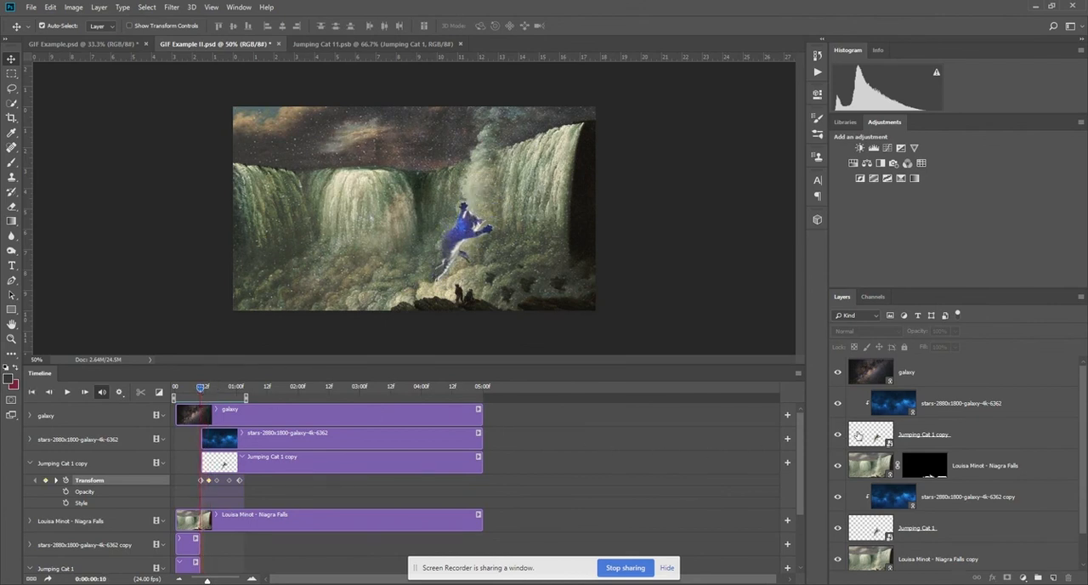
mouse_move(200, 389)
left_mouse_down()
mouse_move(209, 392)
mouse_move(165, 404)
mouse_move(218, 390)
left_mouse_up()
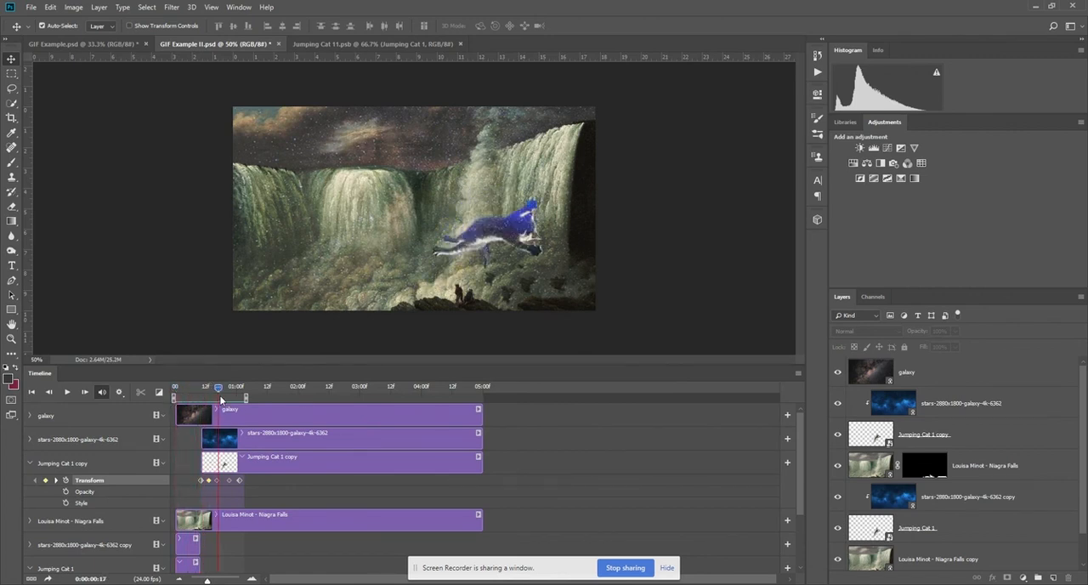
left_click(357, 457)
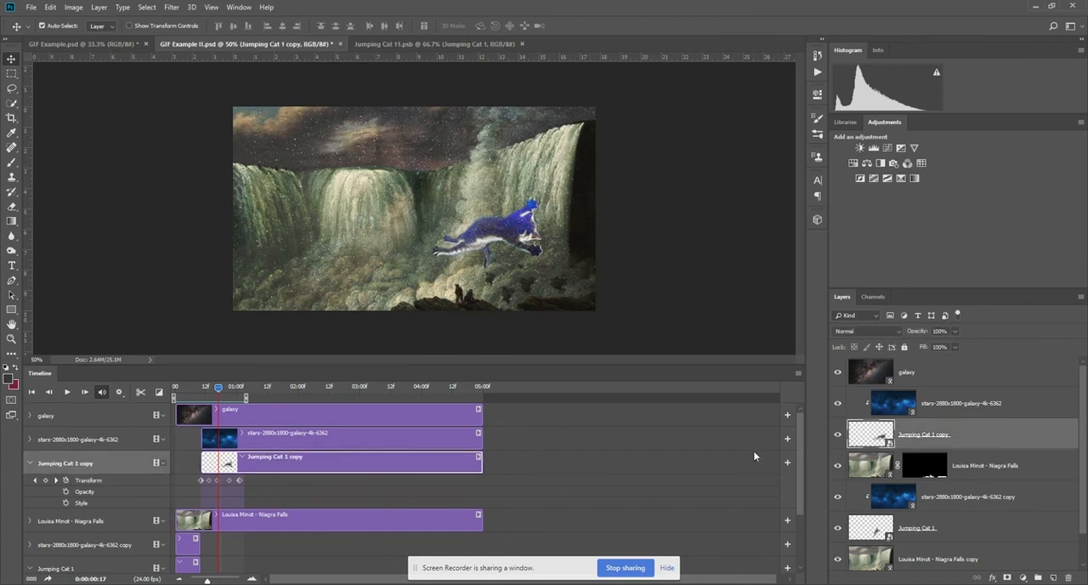
double_click(884, 438)
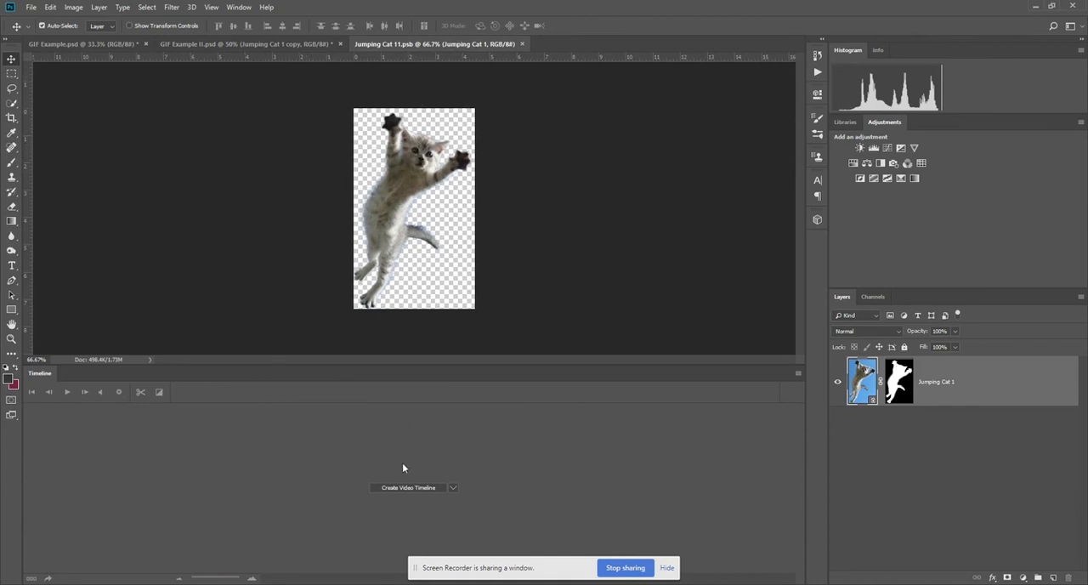
left_click(403, 489)
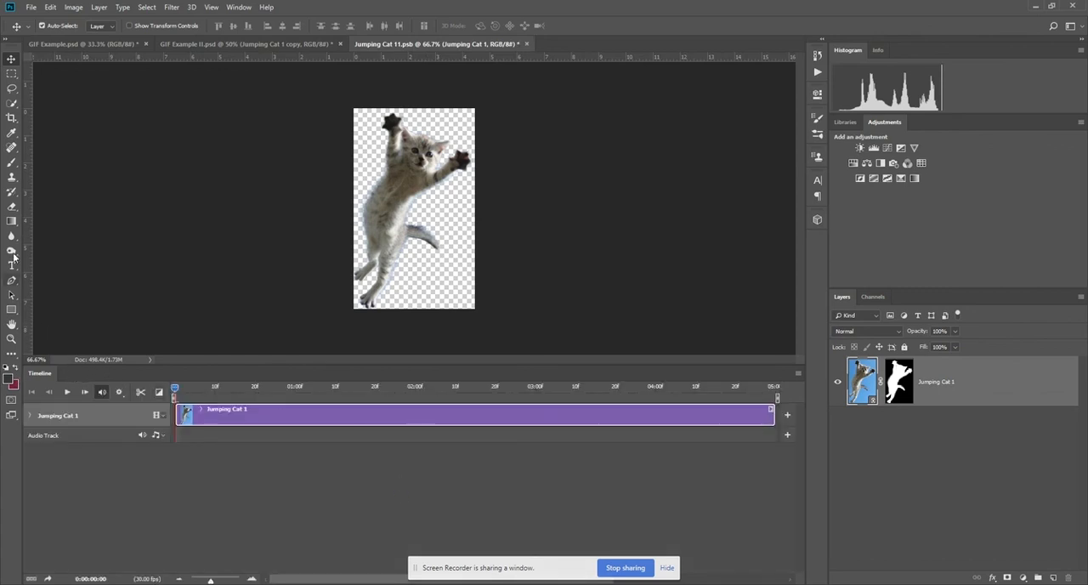
Paint two red laser beams with a 10 px brush on a new layer, from the kitten's eyes past the canvas's upper-right edge.
left_click(11, 163)
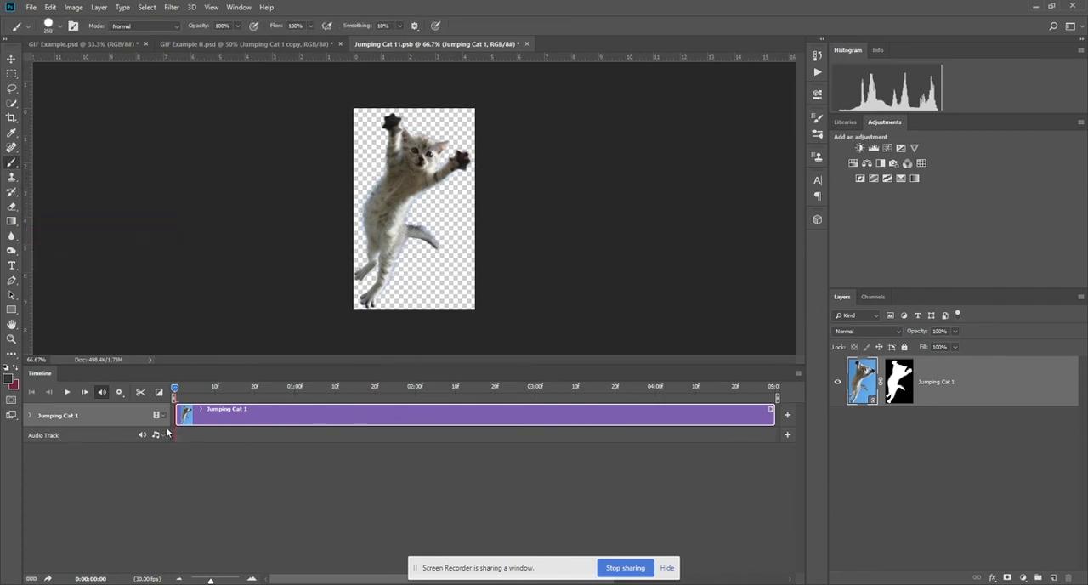
left_click(1052, 578)
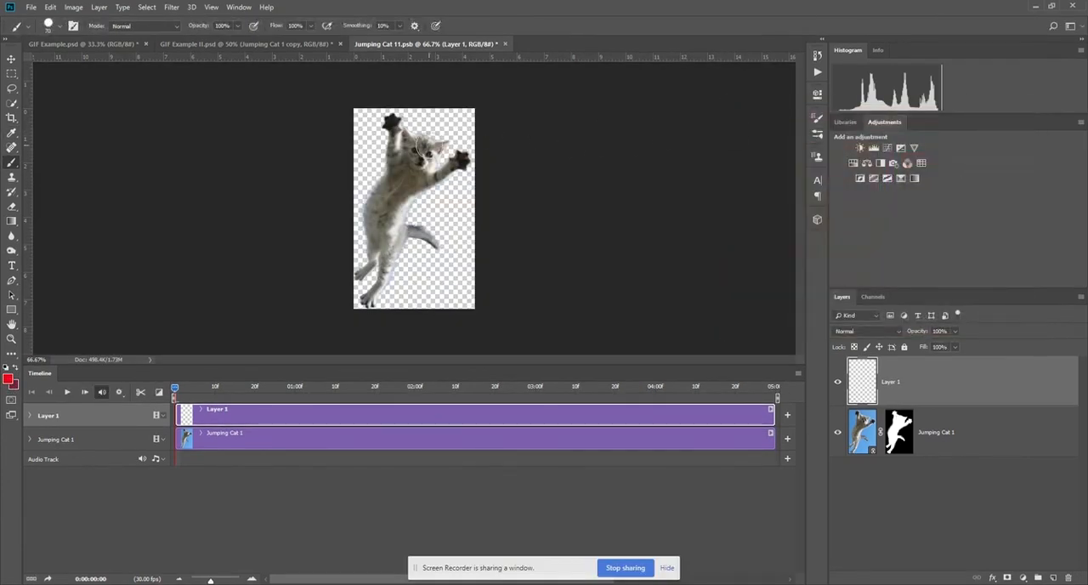
key("bracketleft")
key("bracketleft")
key("bracketleft")
key("bracketleft")
left_click_drag(413, 150, 454, 97)
left_click_drag(432, 153, 488, 96)
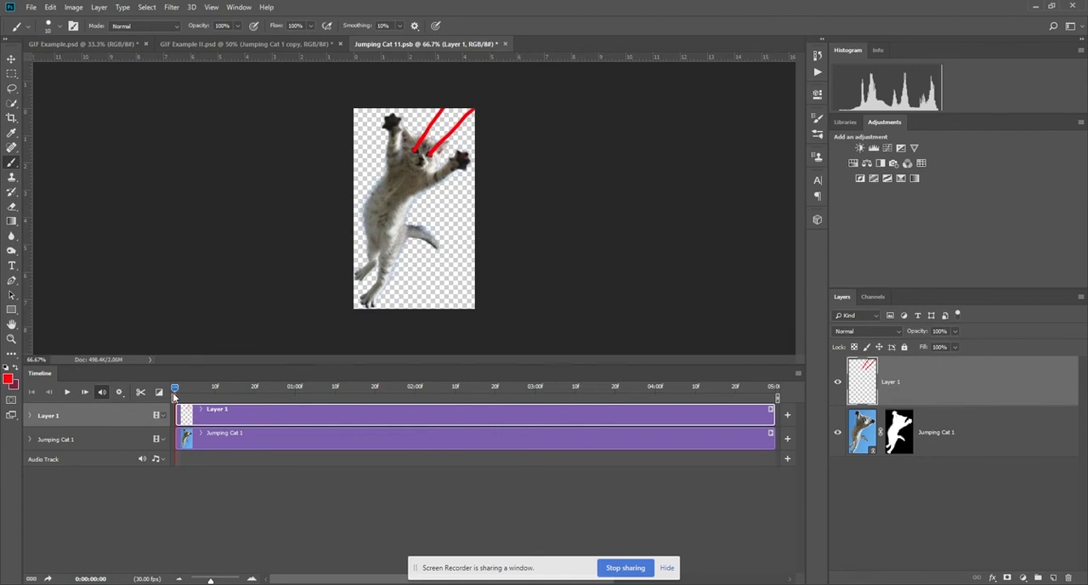
Start Position and Opacity keyframes for the beam layer, with opacity 0% at the start and 100% at frame 5.
left_click(30, 415)
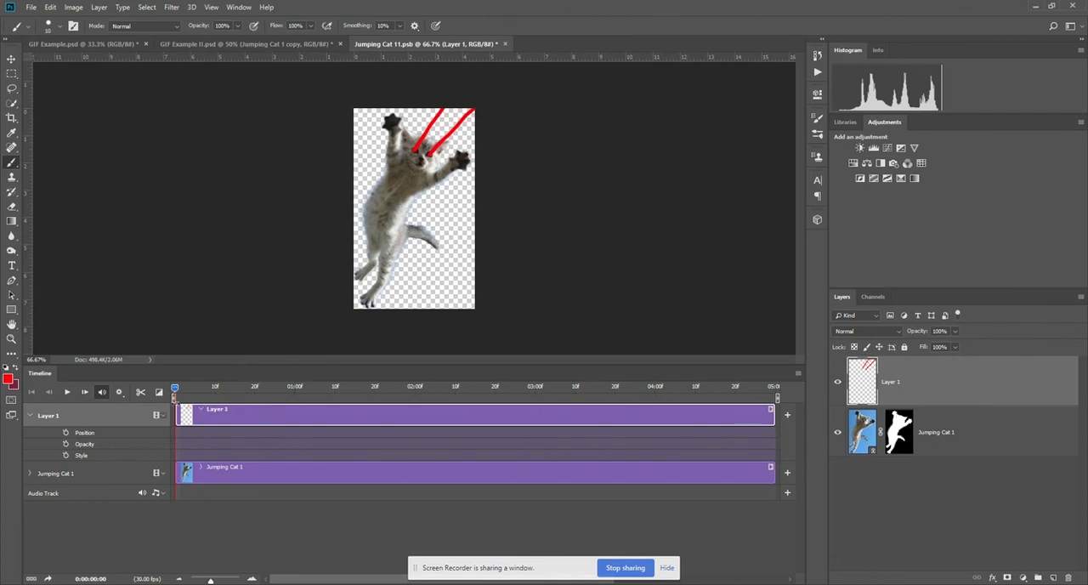
left_click(65, 433)
left_click(65, 443)
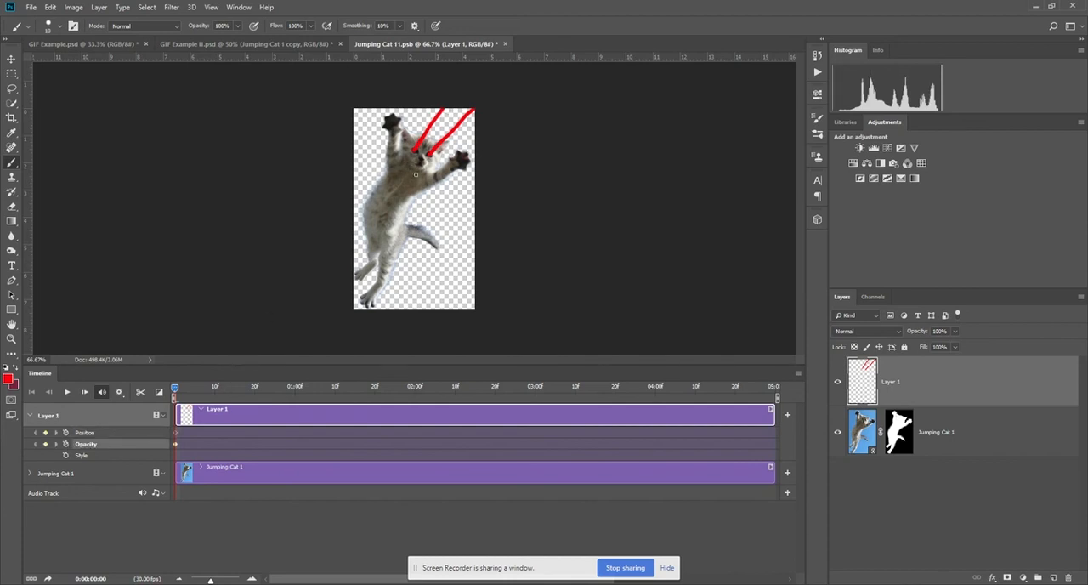
left_click(954, 331)
left_click_drag(954, 344, 903, 345)
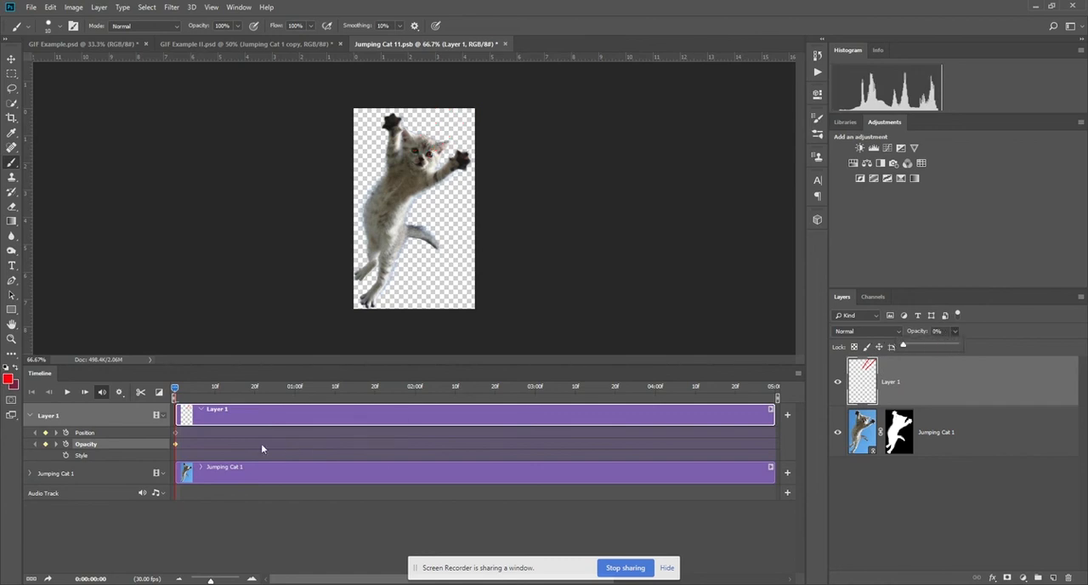
left_click_drag(175, 389, 194, 388)
left_click(954, 332)
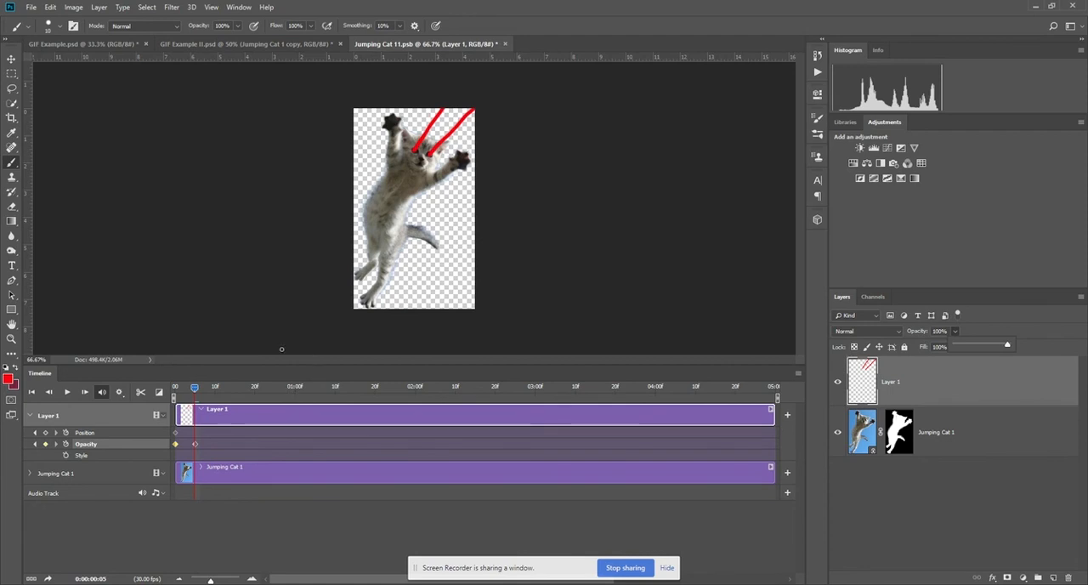
Keyframe the beams' position at frame 5 by moving them diagonally up and right, out of the canvas.
left_click(11, 59)
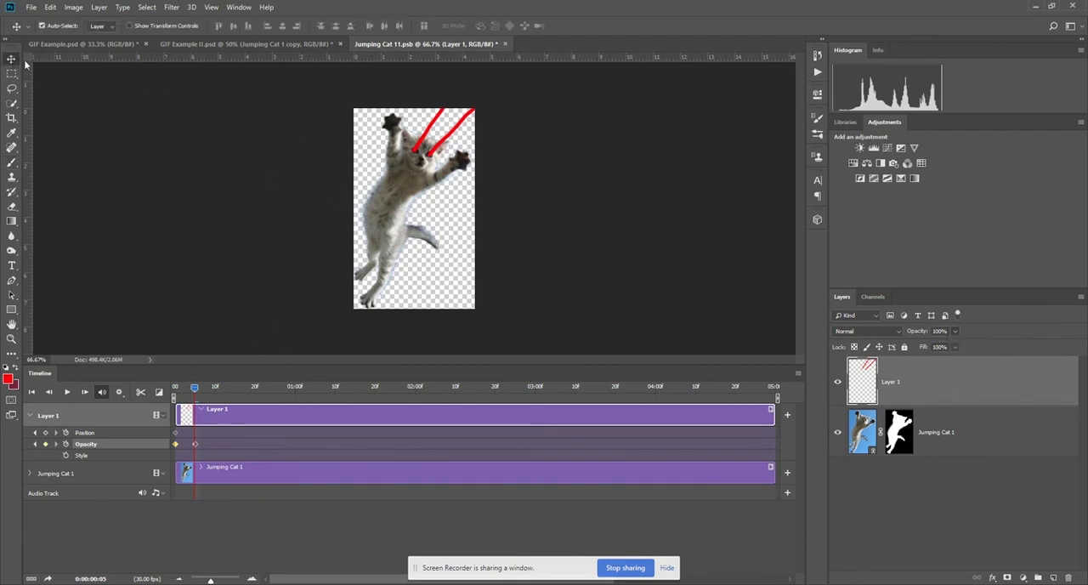
left_click_drag(435, 127, 486, 70)
left_click_drag(193, 387, 150, 392)
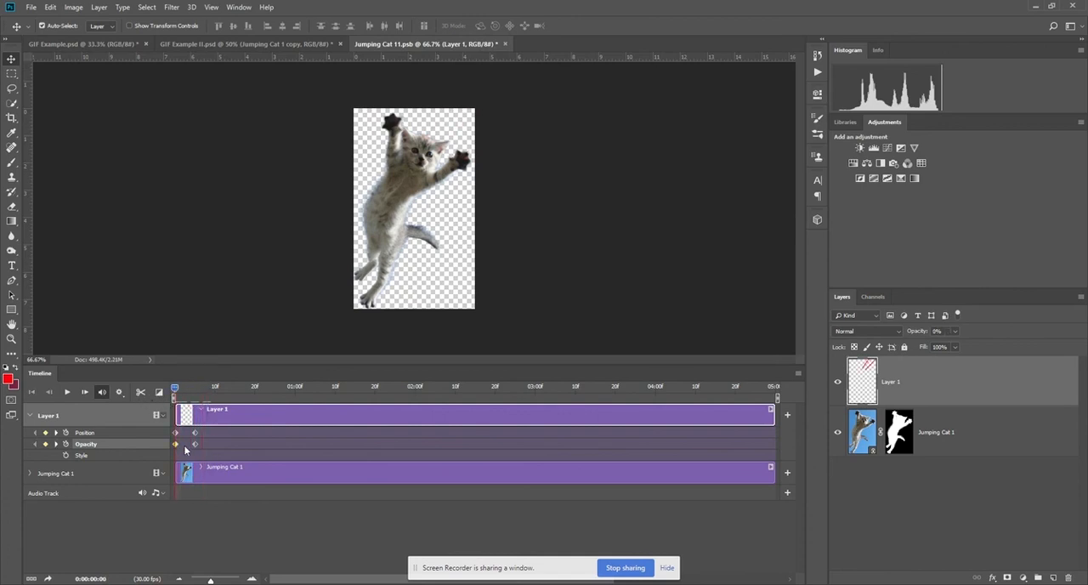
Remove the beam layer's opacity keyframes and set its opacity to 100%.
left_click_drag(195, 444, 181, 451)
mouse_move(177, 390)
left_mouse_down()
mouse_move(237, 386)
mouse_move(159, 388)
mouse_move(226, 374)
mouse_move(155, 375)
left_mouse_up()
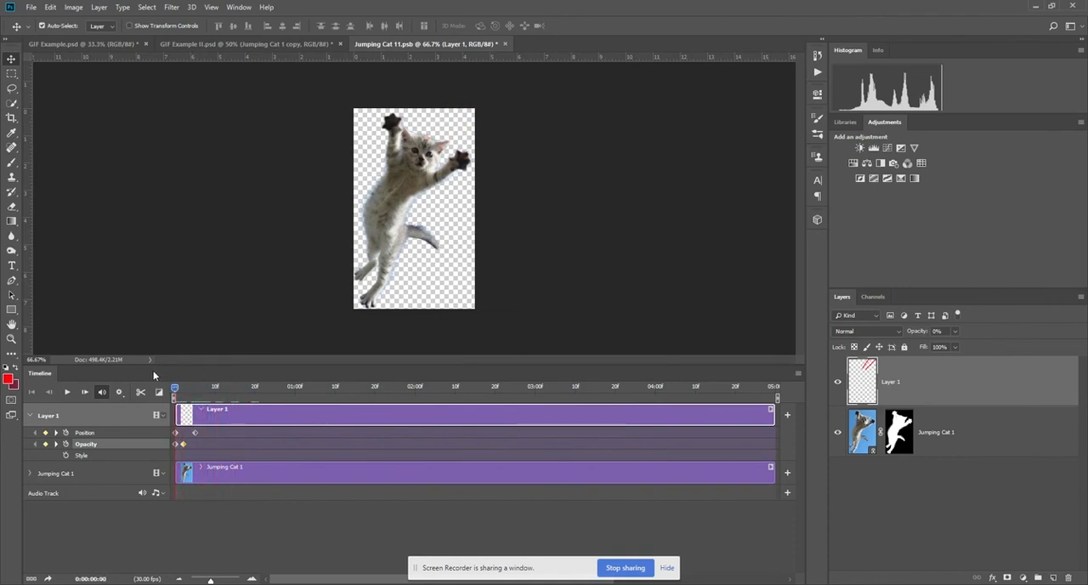
key("Delete")
left_click(177, 446)
key("Delete")
mouse_move(175, 389)
left_mouse_down()
mouse_move(197, 389)
mouse_move(175, 390)
left_mouse_up()
left_click(953, 332)
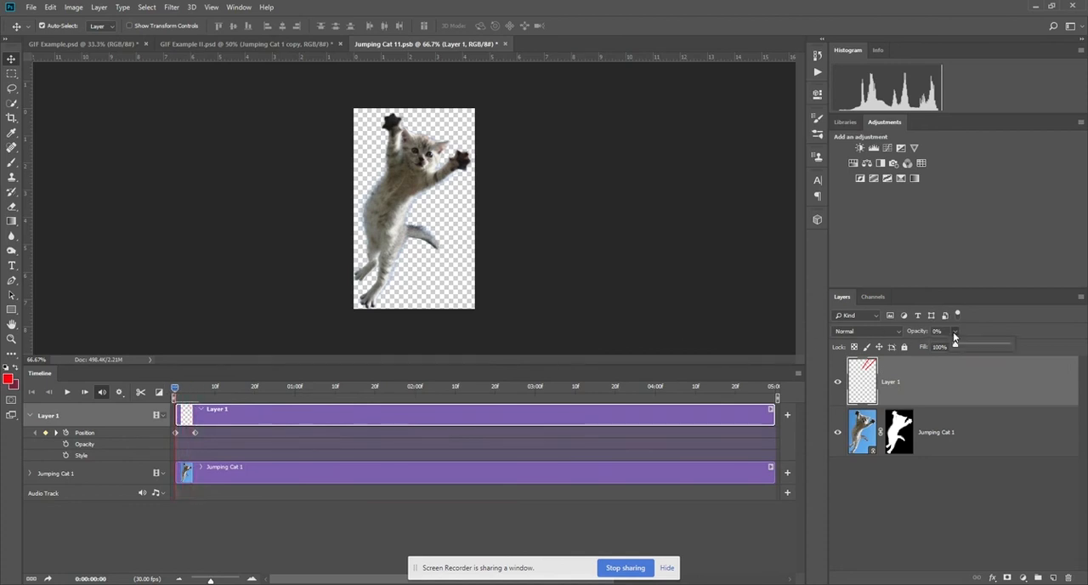
left_click_drag(954, 345, 1070, 348)
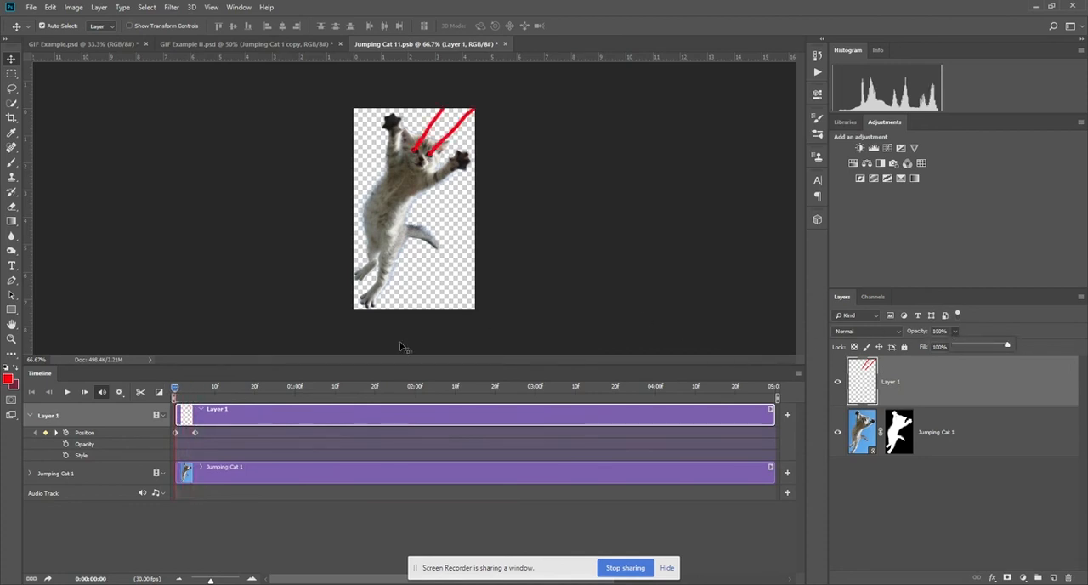
Trim the beam layer's clip to end at frame 5 and return the playhead to the start.
mouse_move(175, 390)
left_mouse_down()
mouse_move(230, 395)
mouse_move(149, 393)
mouse_move(287, 378)
mouse_move(188, 393)
mouse_move(197, 397)
left_mouse_up()
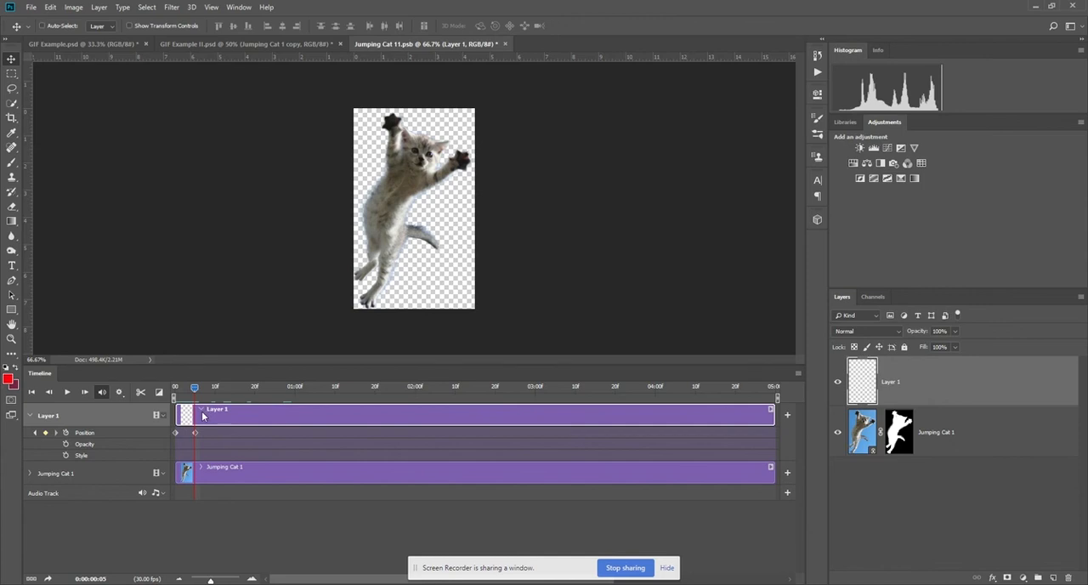
left_click_drag(771, 410, 195, 448)
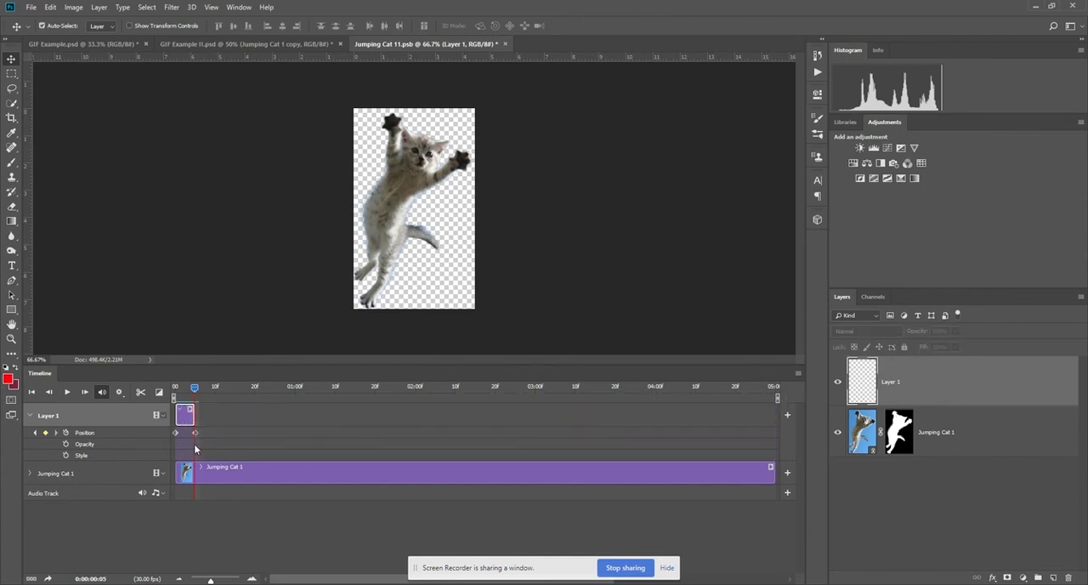
left_click_drag(194, 388, 160, 398)
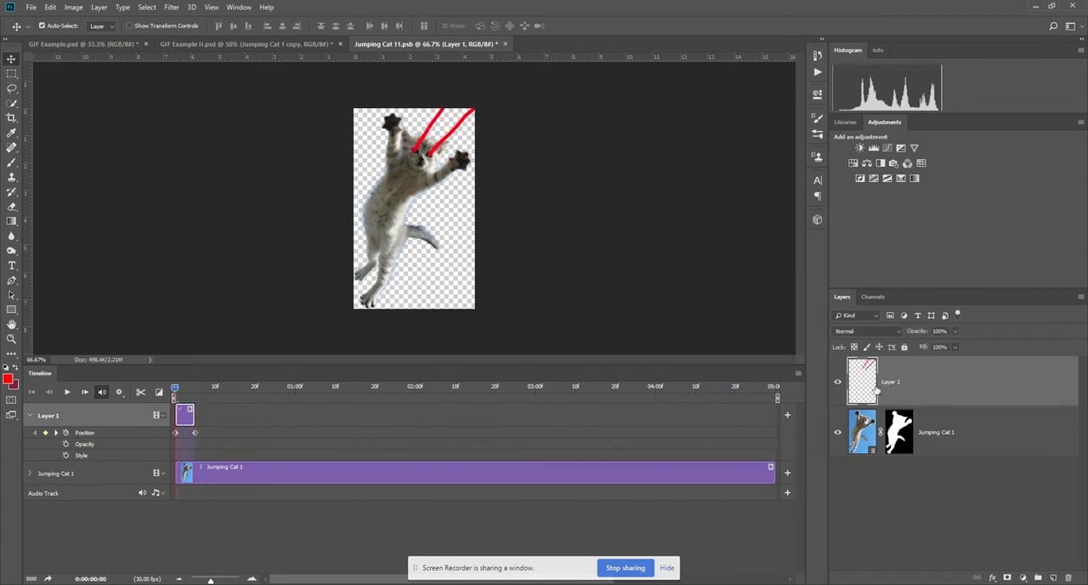
Duplicate the trimmed beam layer twice, discarding the copy that stretches over the full timeline.
left_click_drag(873, 388, 915, 382)
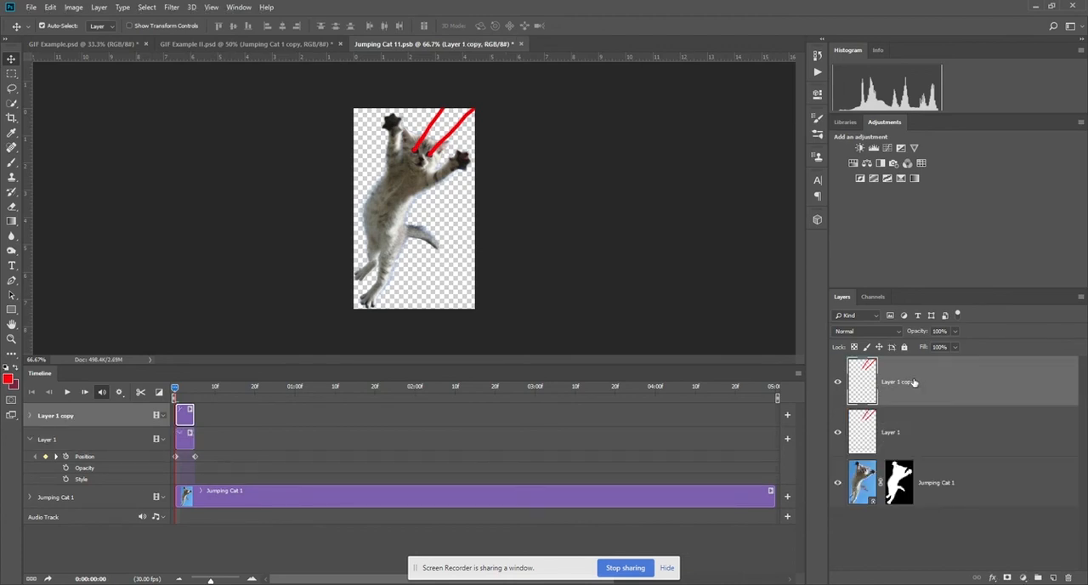
key("ctrl+j")
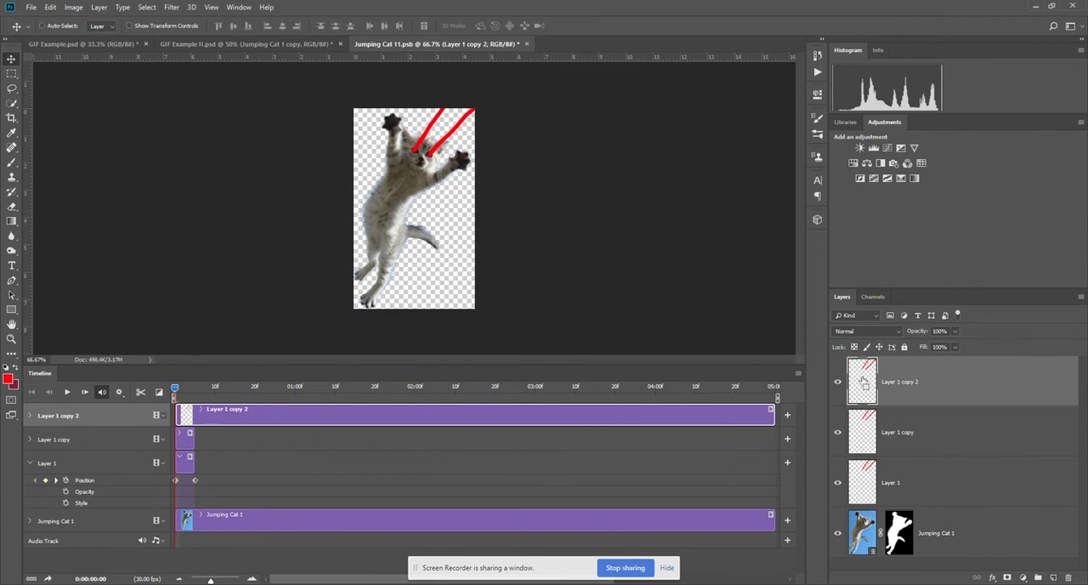
key("Delete")
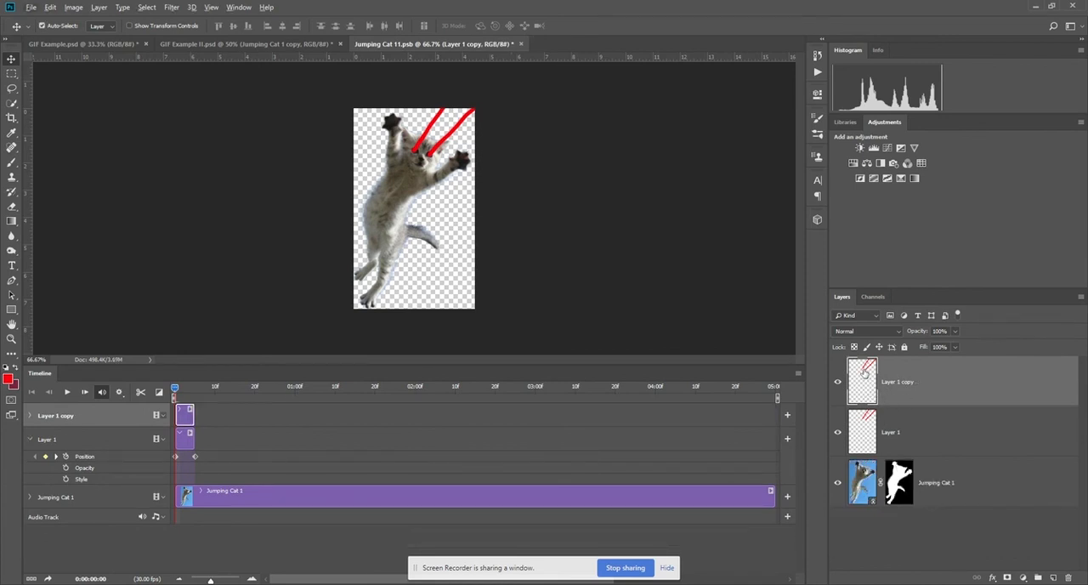
left_click_drag(866, 386, 873, 359)
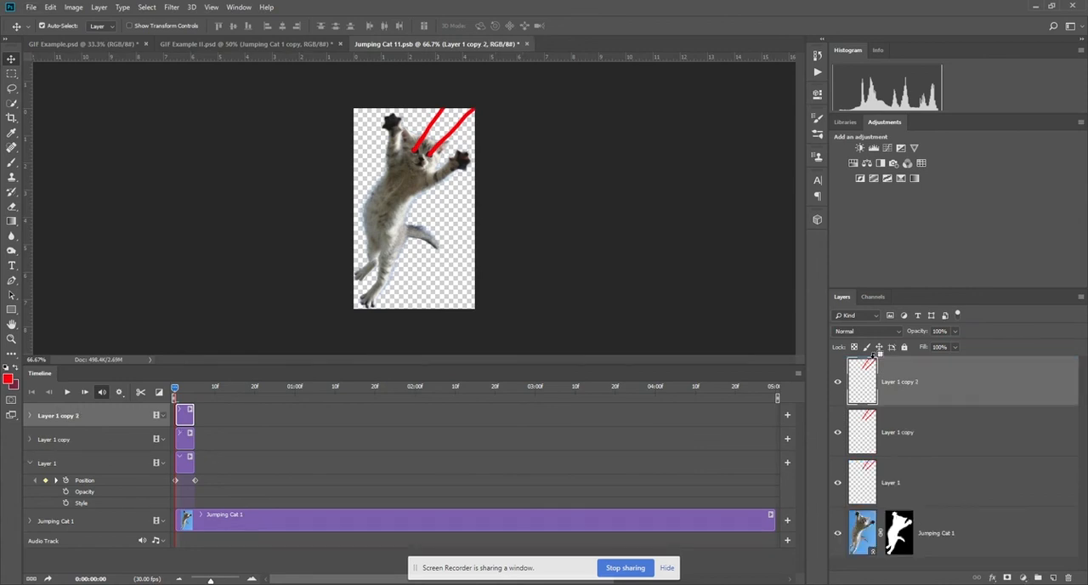
Place the two duplicate beam clips end to end after the original clip, all in one video group track.
left_click(28, 441)
left_click(29, 440)
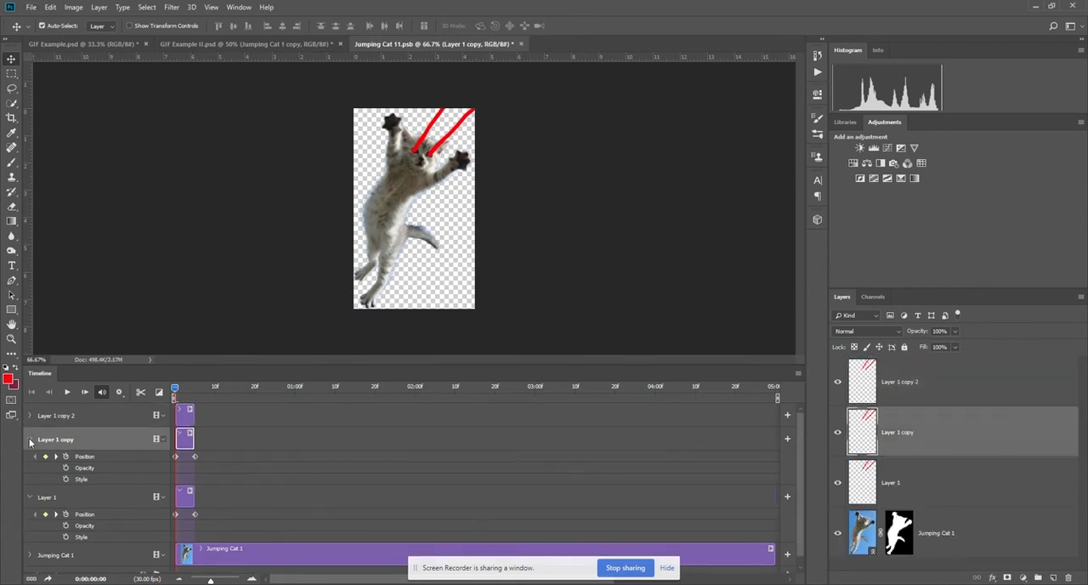
left_click(30, 415)
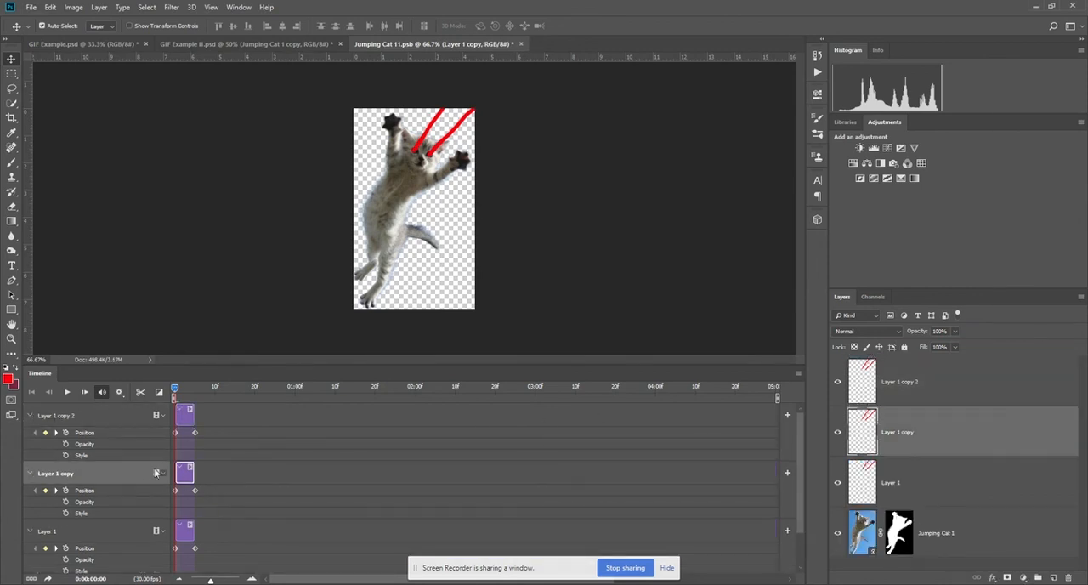
left_click_drag(204, 486, 213, 527)
left_click_drag(187, 415, 223, 472)
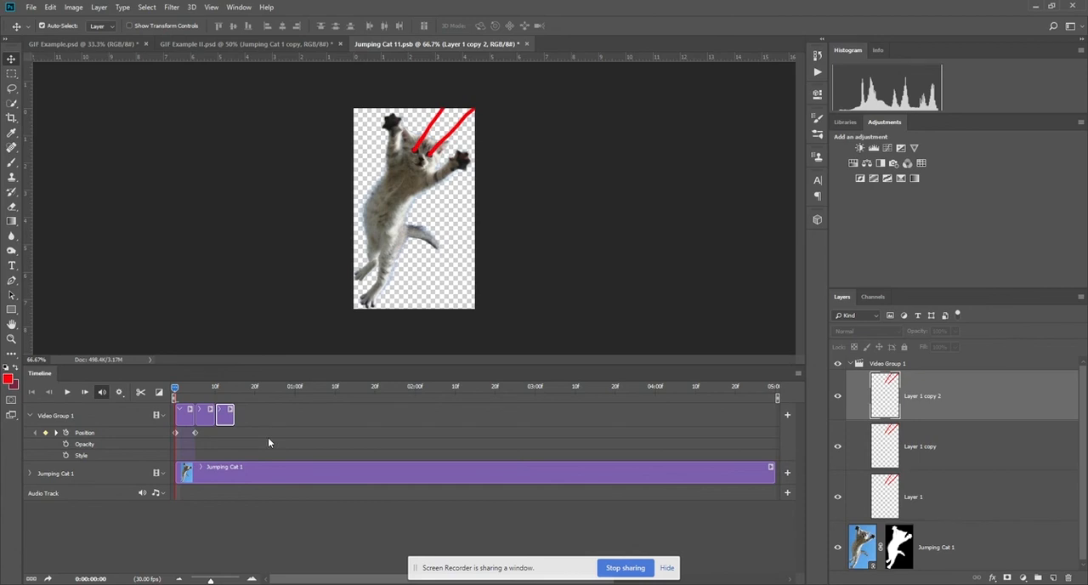
Duplicate the three beam layers repeatedly until their clips fill the 5-second timeline.
left_click(965, 501, "shift")
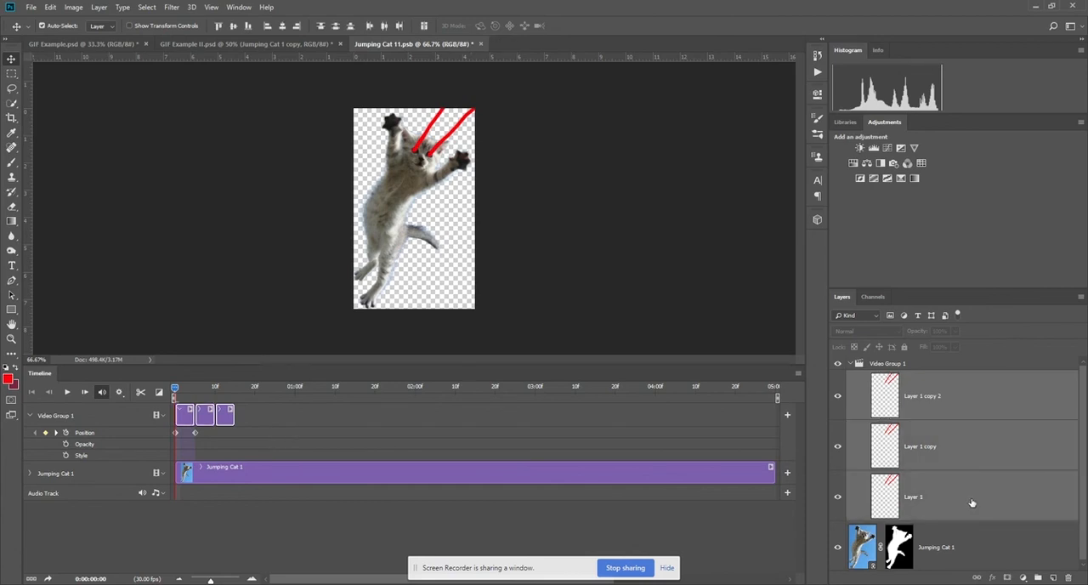
key("ctrl+j")
key("ctrl+j")
key("ctrl+j")
key("ctrl+j")
key("ctrl+j")
key("ctrl+j")
key("ctrl+j")
key("ctrl+j")
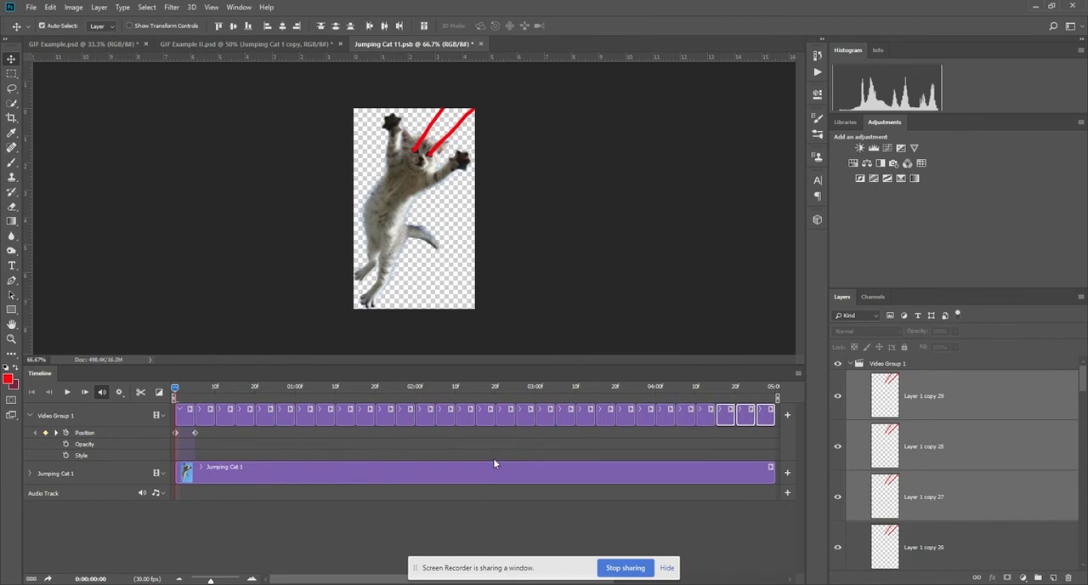
Preview the repeating beams, save the smart object and return to GIF Example II.psd.
left_click_drag(180, 397, 656, 395)
left_click_drag(733, 401, 128, 404)
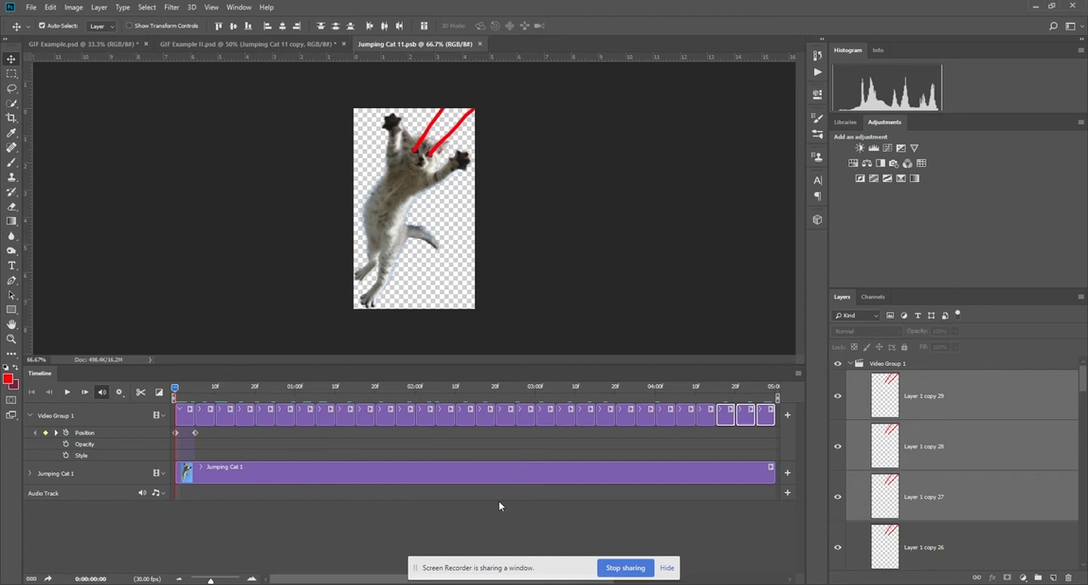
left_click(178, 46)
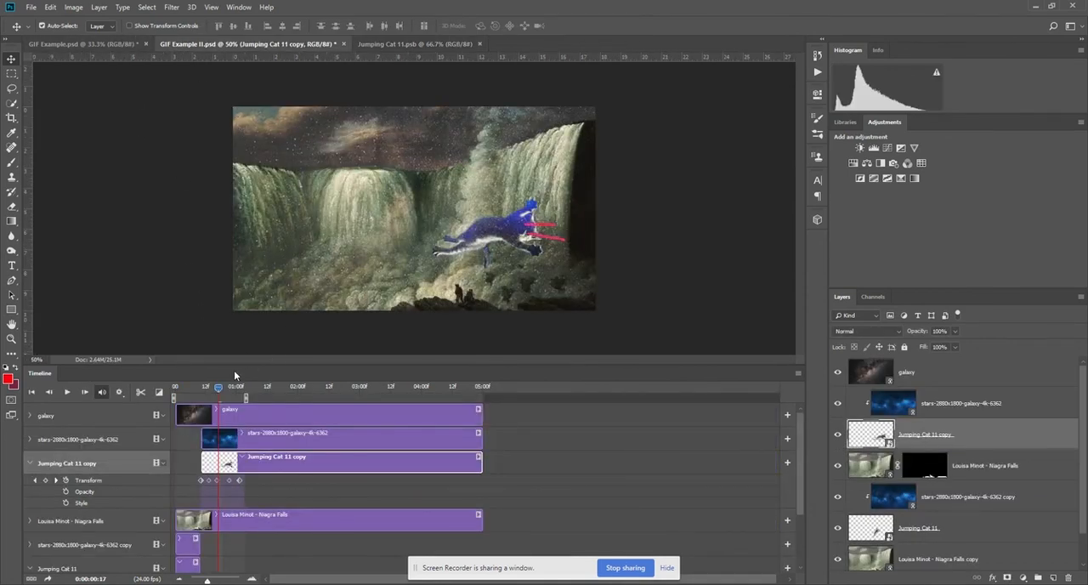
Play the collage animation from the start to check the kitten's laser beams, and stop the playback.
left_click_drag(218, 393, 159, 391)
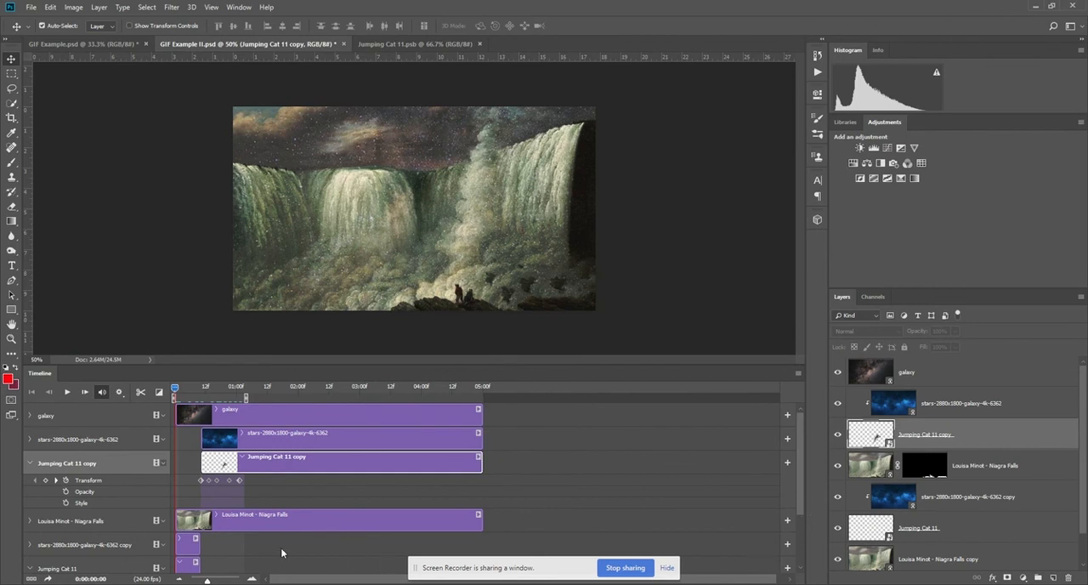
left_click(65, 391)
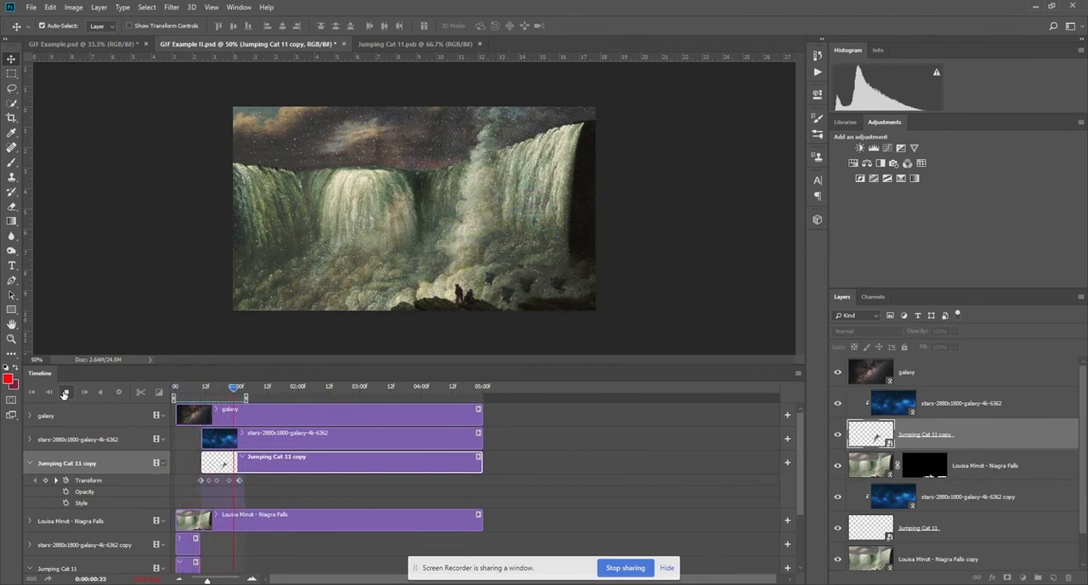
left_click(65, 392)
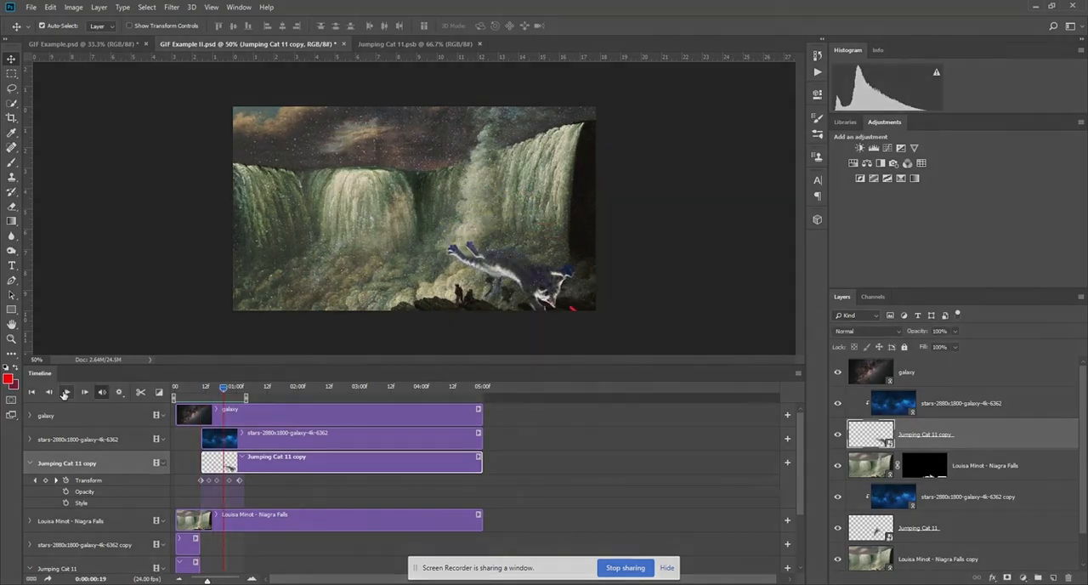